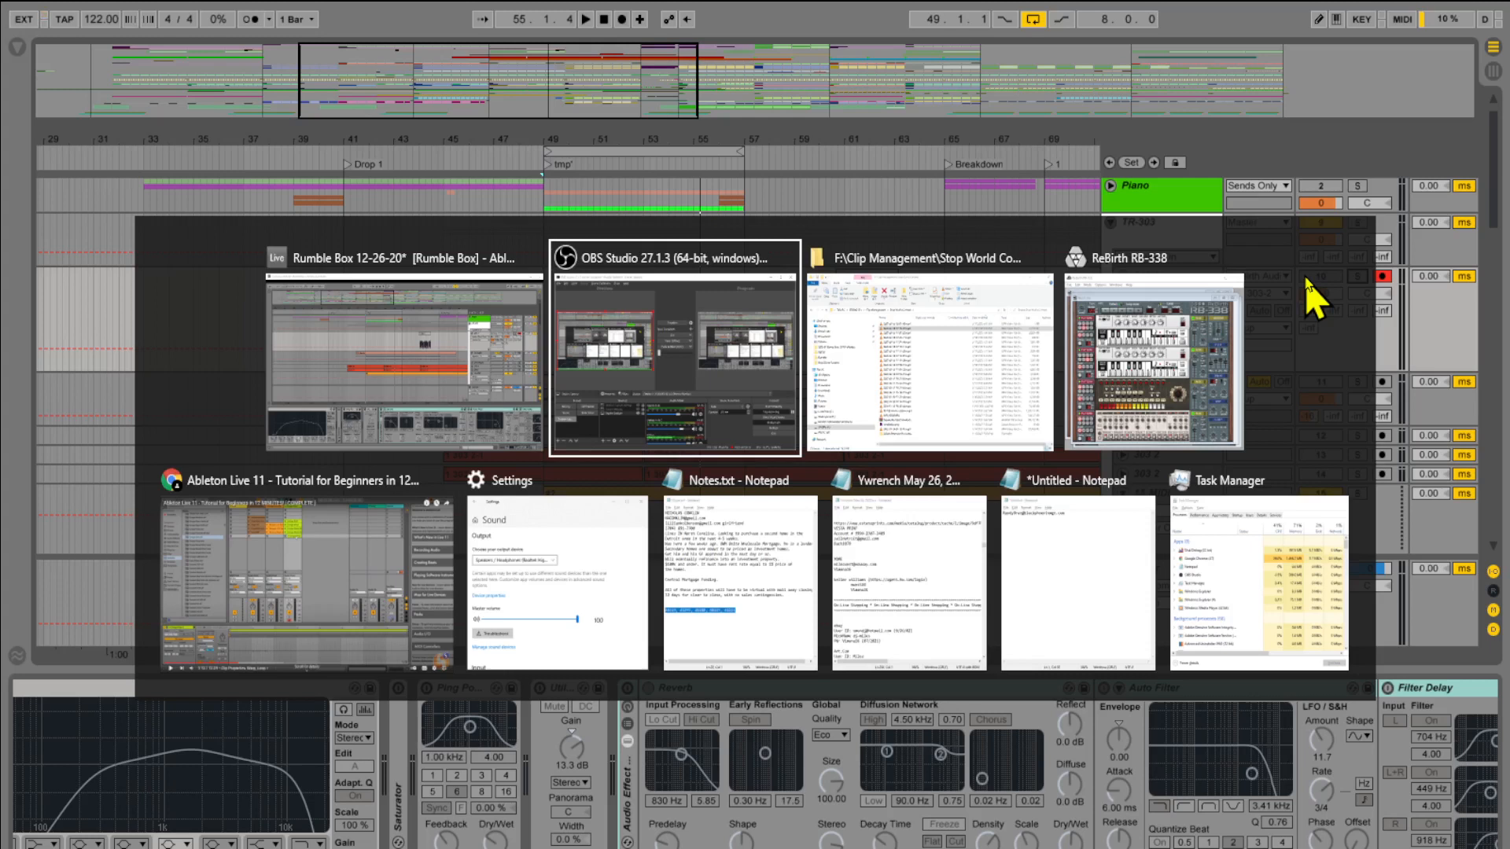
- Bring up the ReBirth RB-338 window over the Ableton Live arrangement for a look and minimize it
key("alt+Tab")
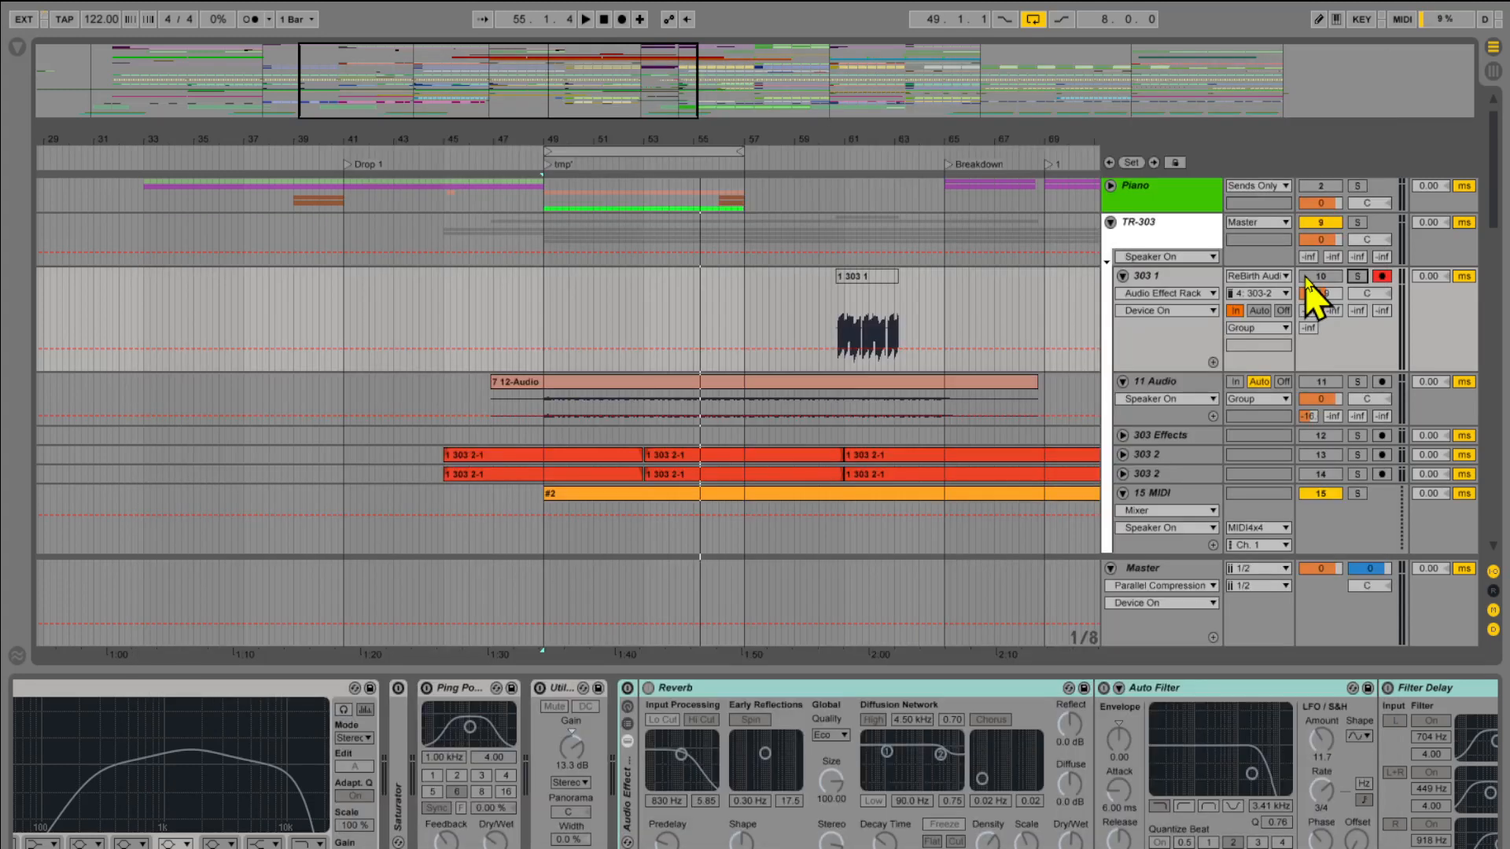
key("alt+Tab")
key("alt+Tab")
key("alt+Tab")
mouse_move(614, 129)
left_mouse_down()
mouse_move(973, 136)
mouse_move(574, 120)
mouse_move(605, 133)
left_mouse_up()
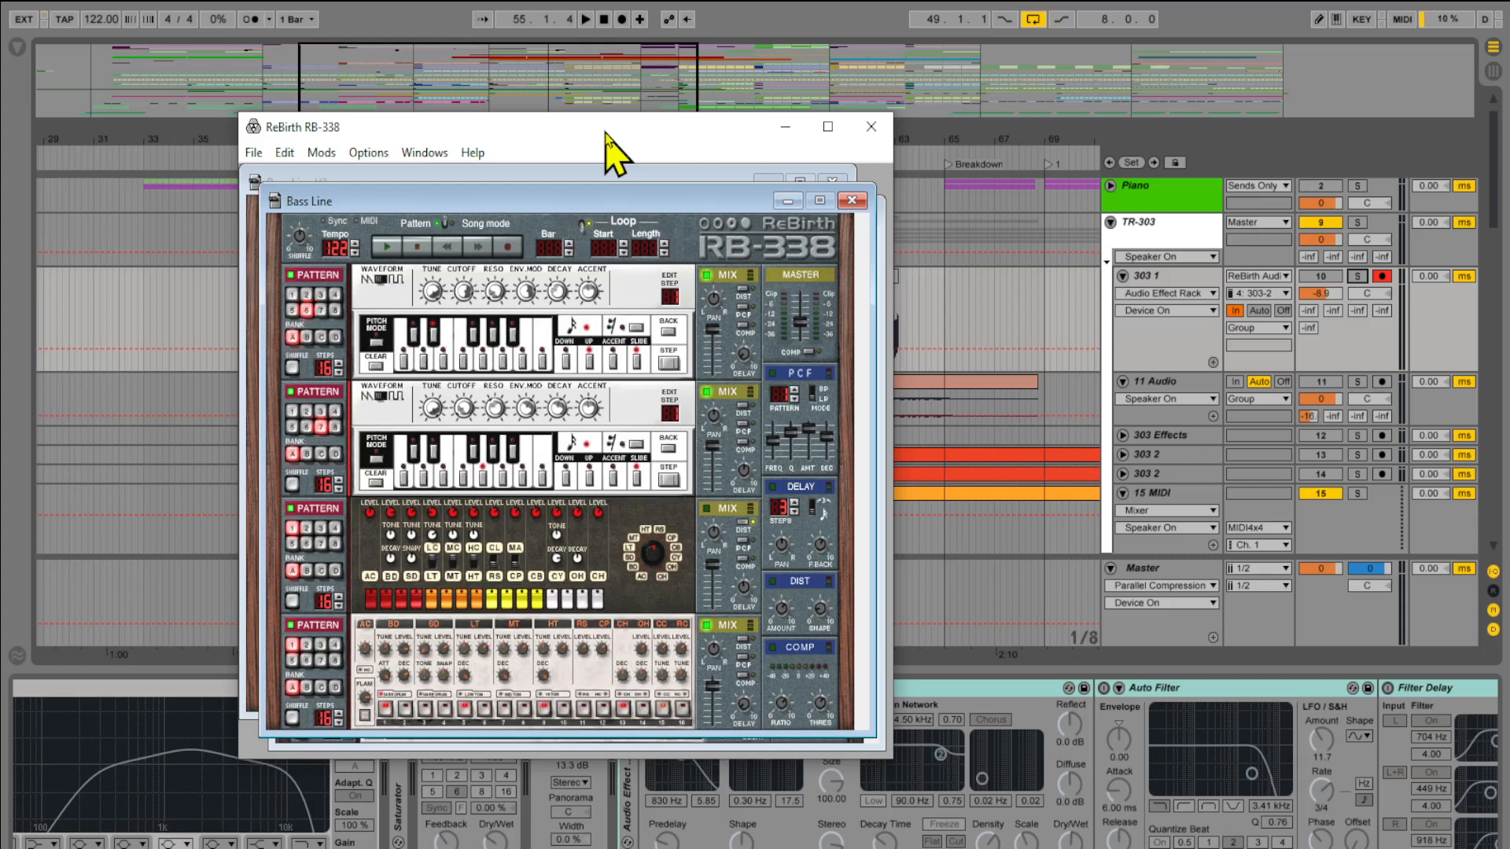
left_click(786, 129)
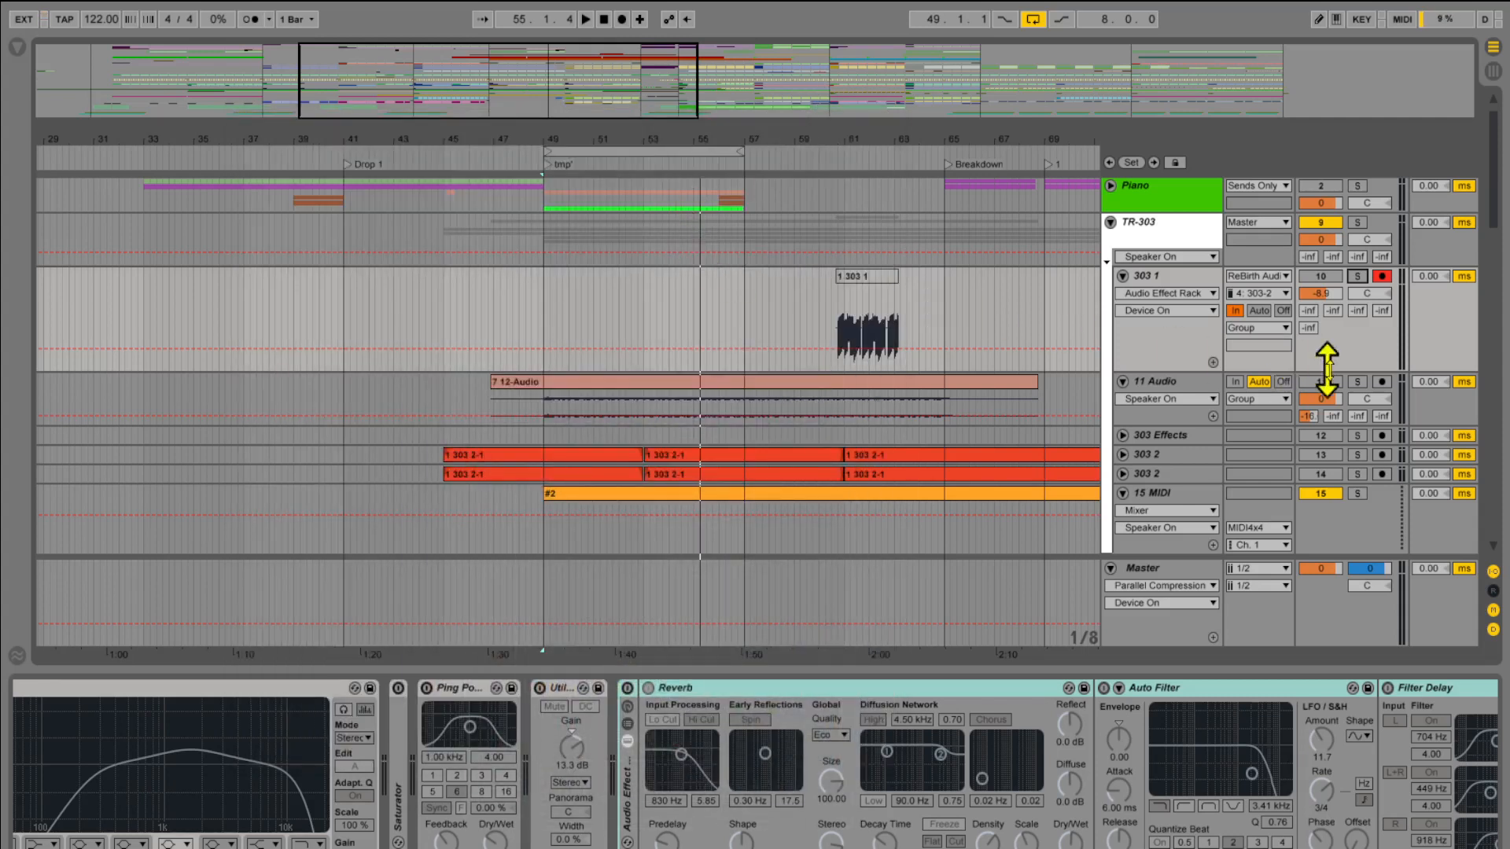
- Start playback from bar 49, activate the 11 Audio track and solo it
left_click(543, 159)
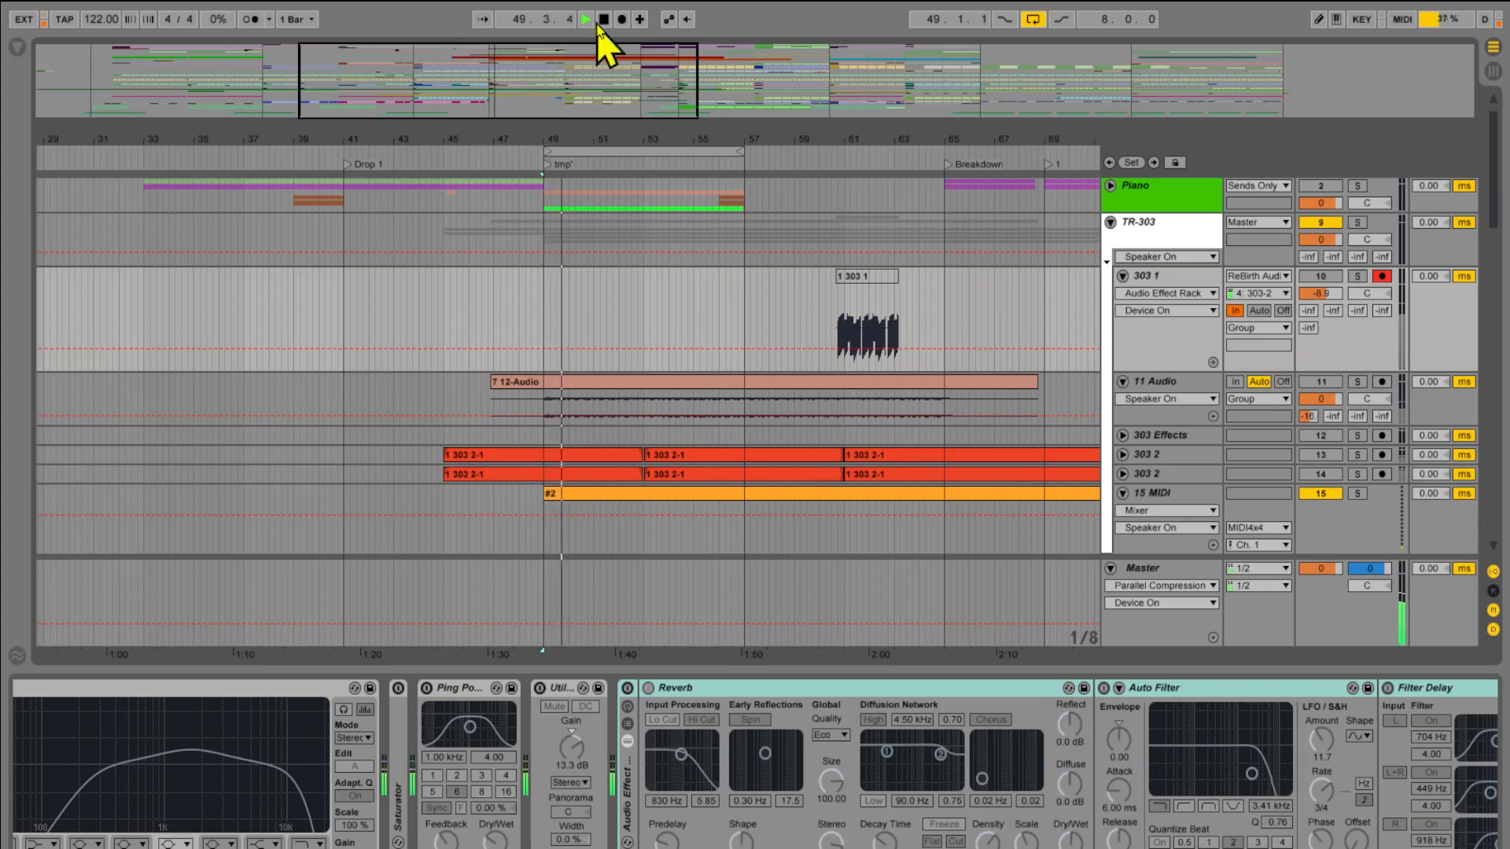
left_click(1328, 383)
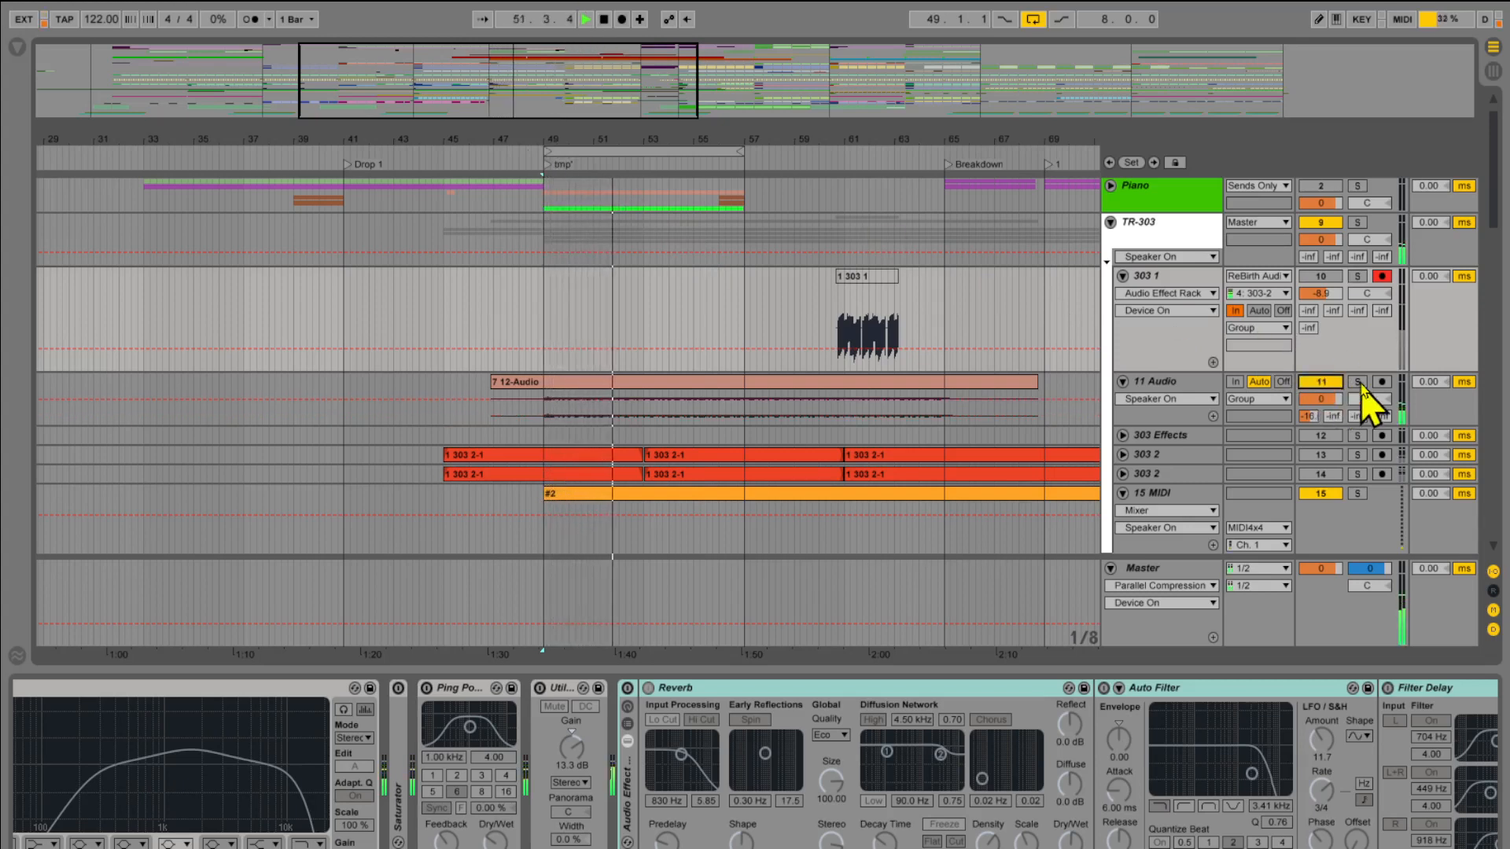
left_click(1356, 383)
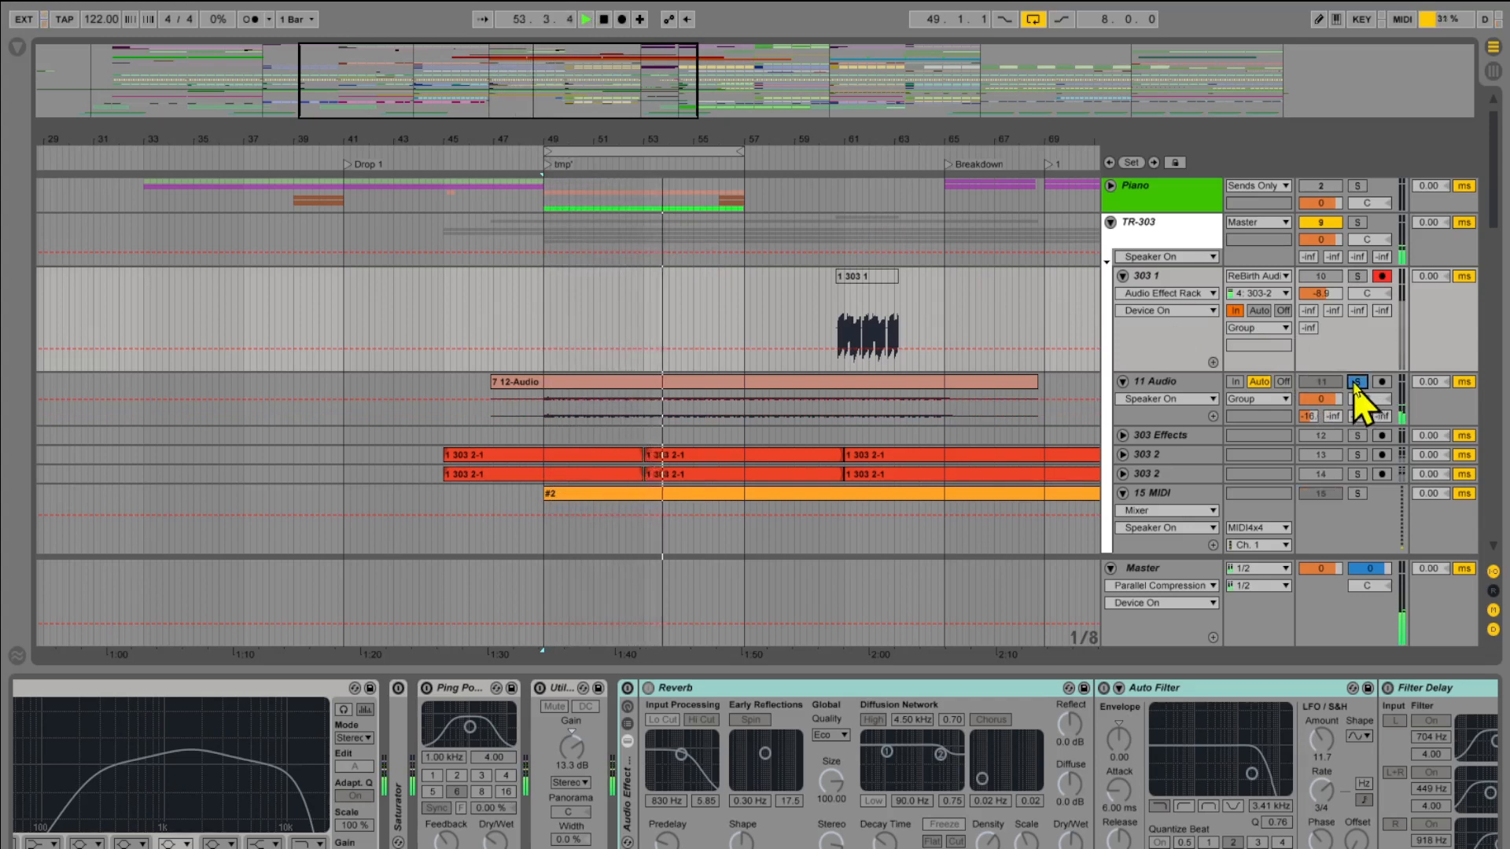
- Turn off the Audio Effect Rack on the 11 Audio track and unsolo the track
left_click(1184, 385)
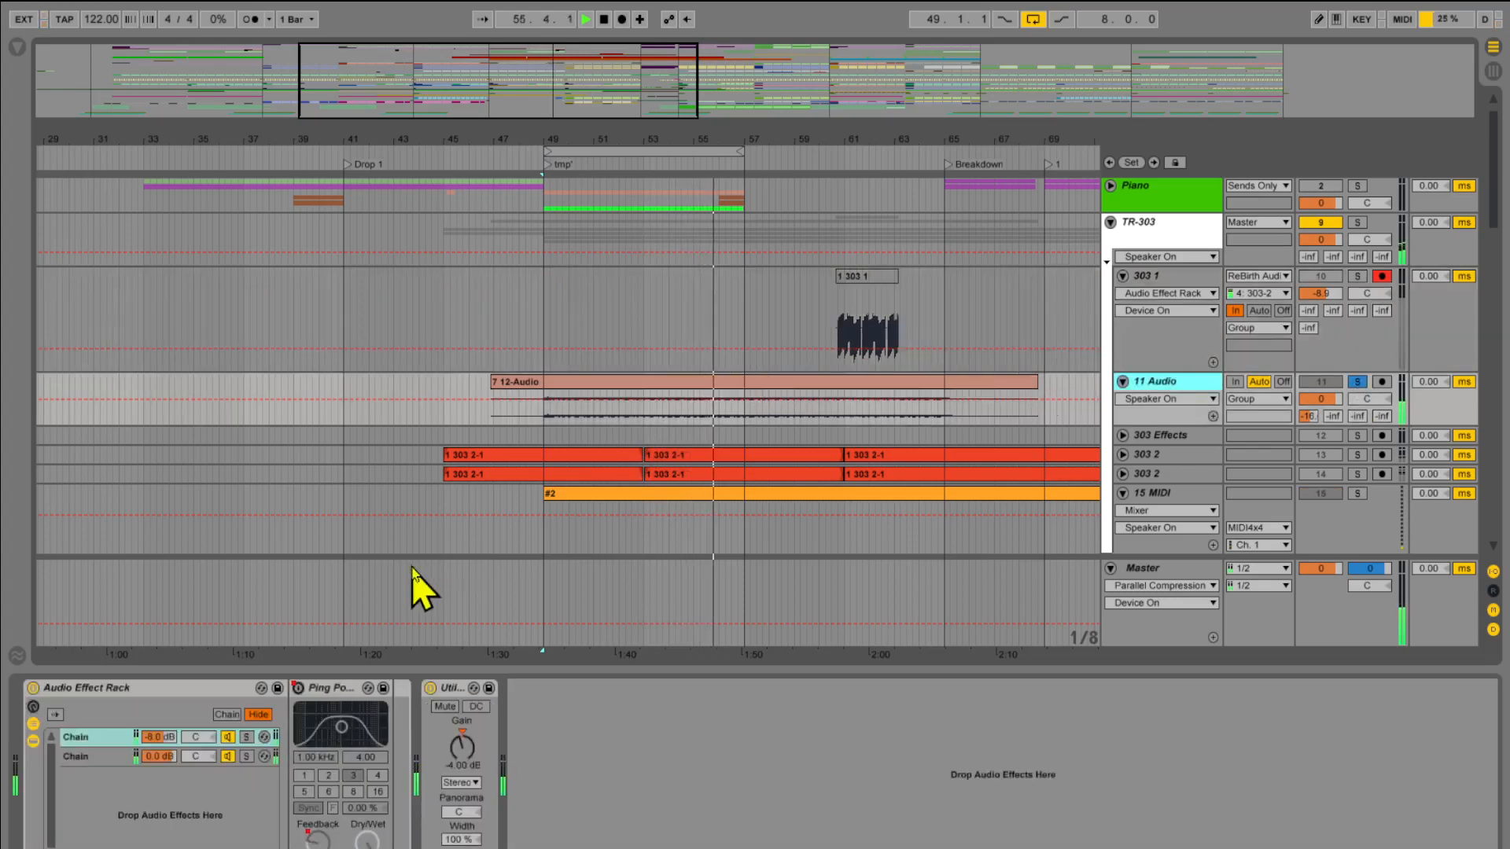
left_click(33, 688)
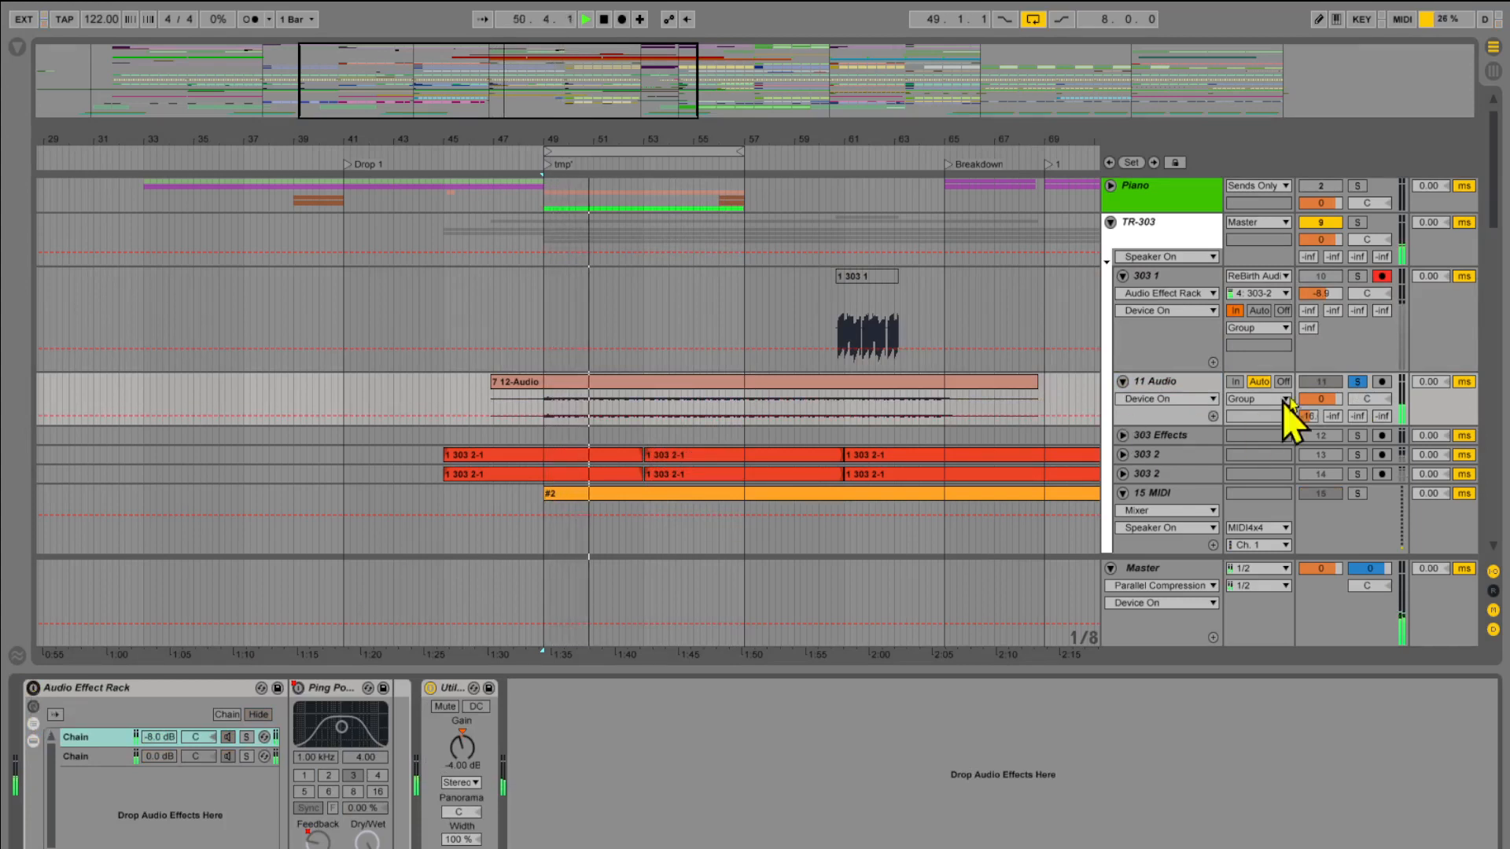
left_click(1356, 383)
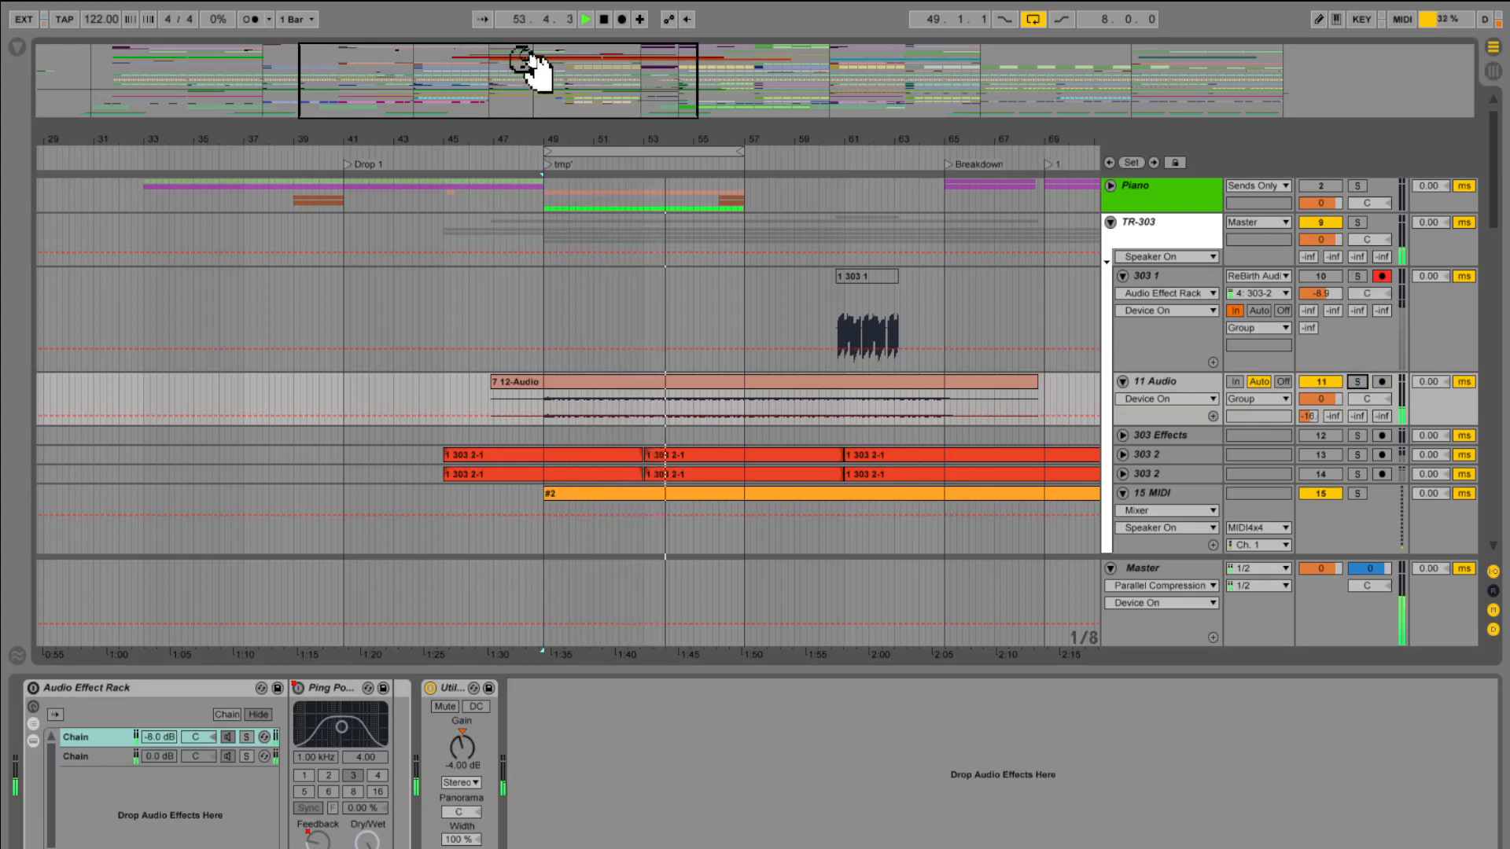
- Solo the 303 1 track, switch to ReBirth RB-338 and move the Bass Line V2 song window lower
left_click(1357, 276)
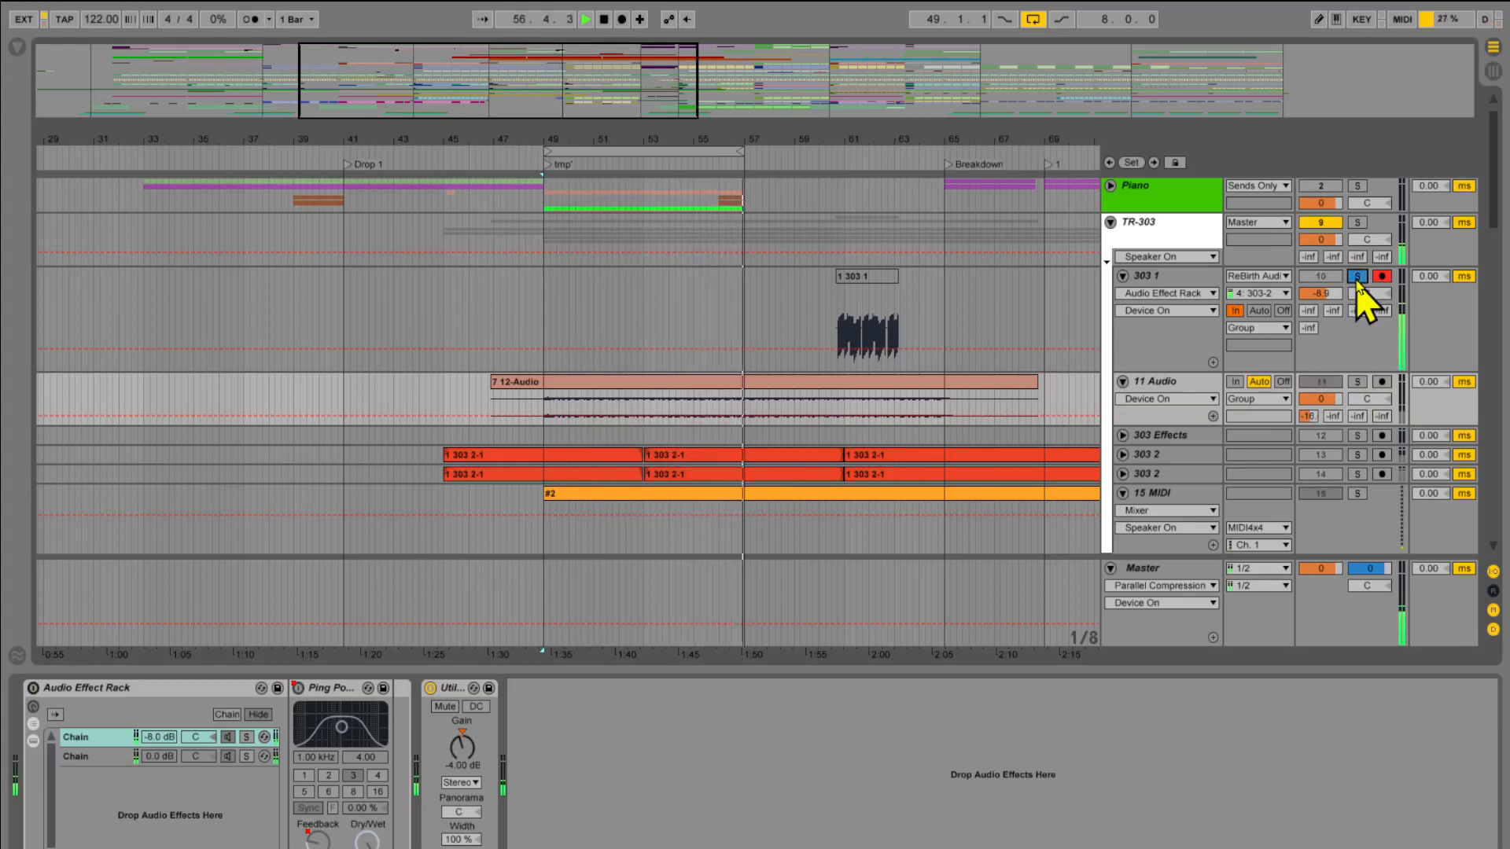
key("alt+Tab")
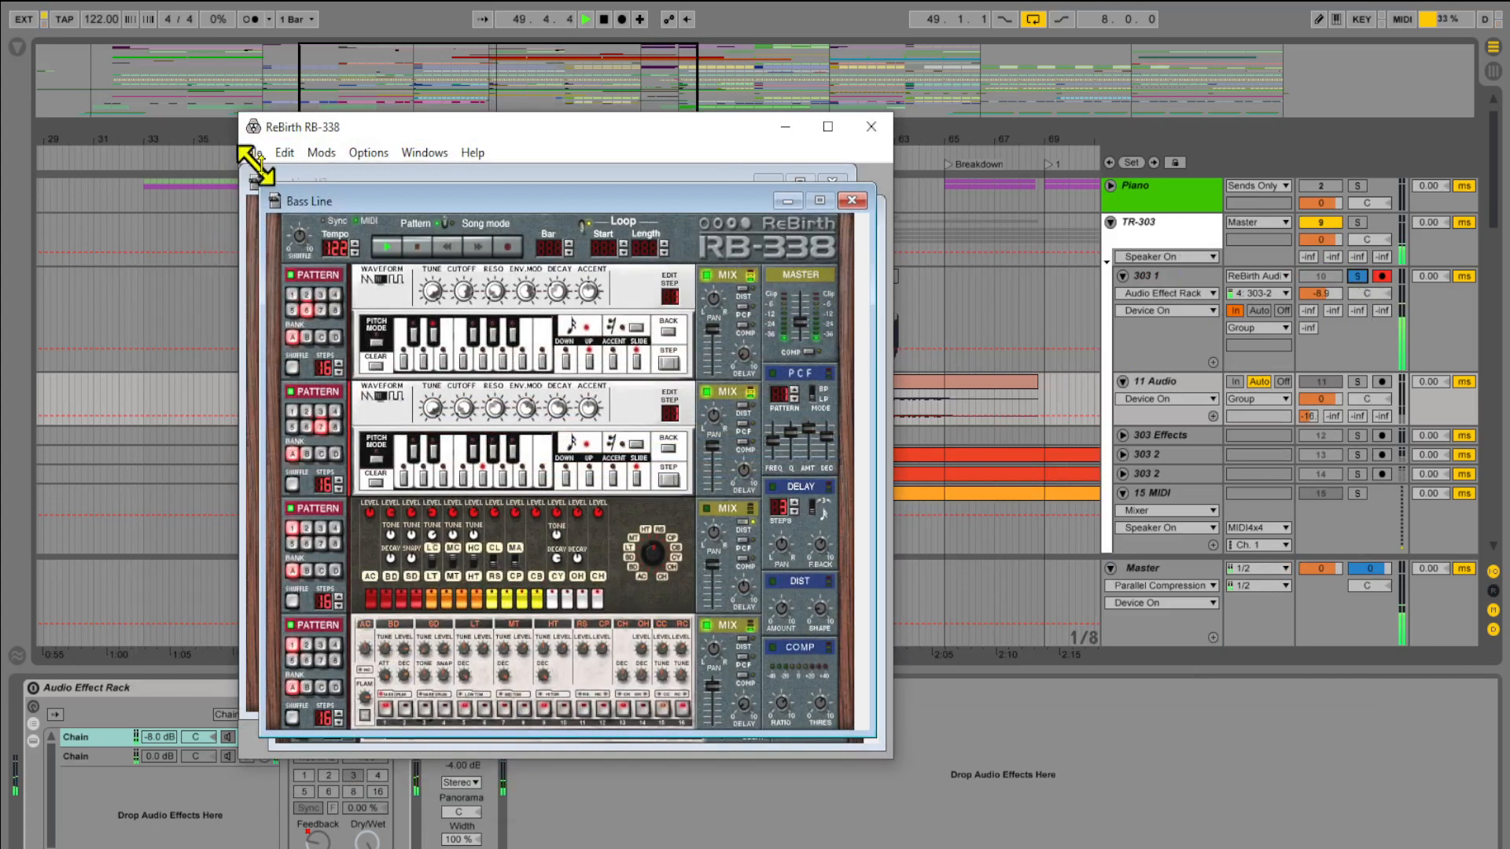
left_click(461, 178)
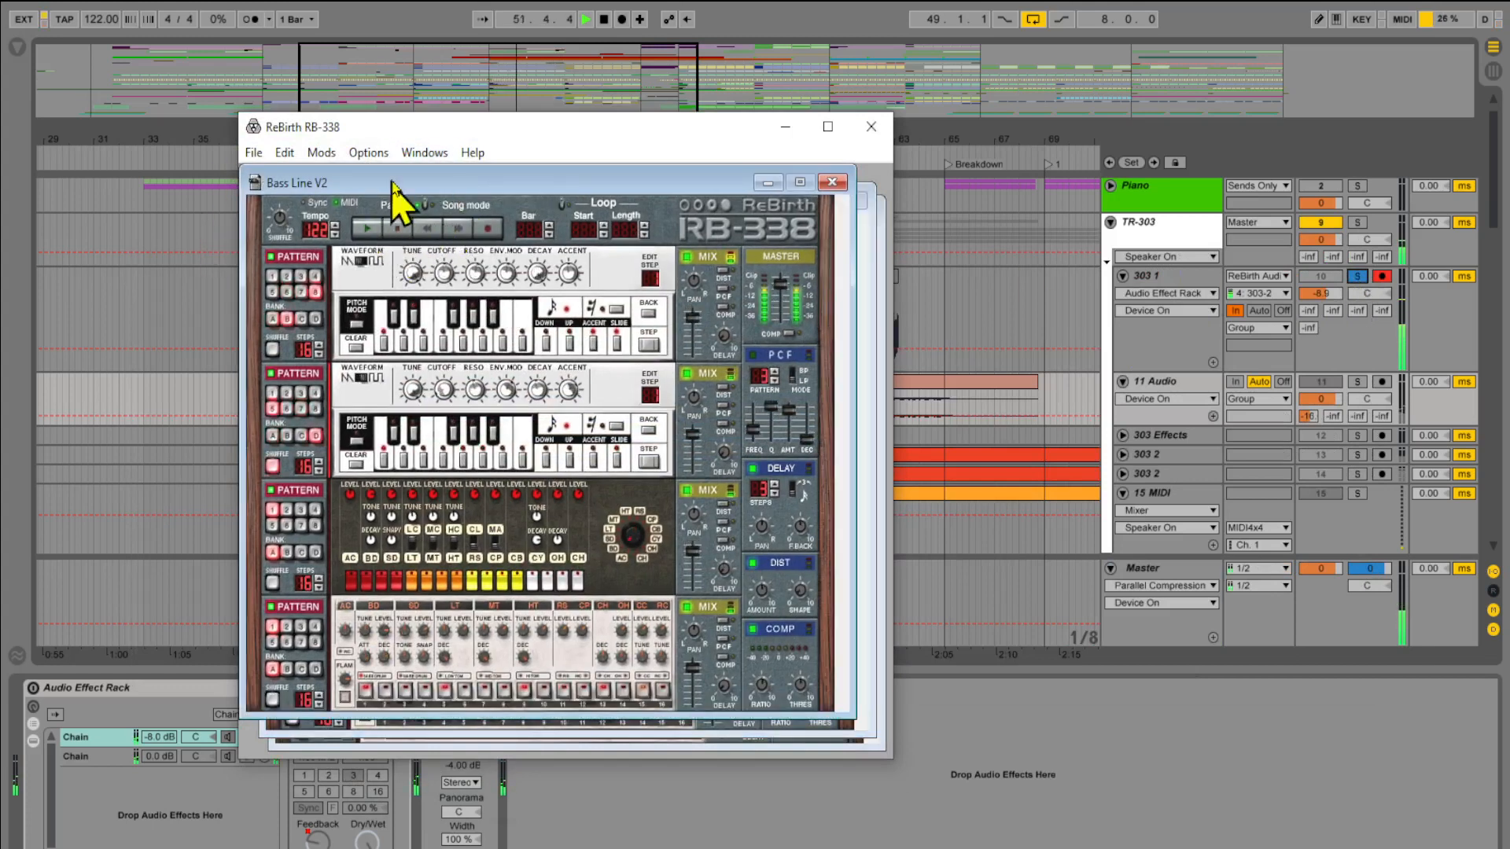
left_click_drag(701, 186, 696, 301)
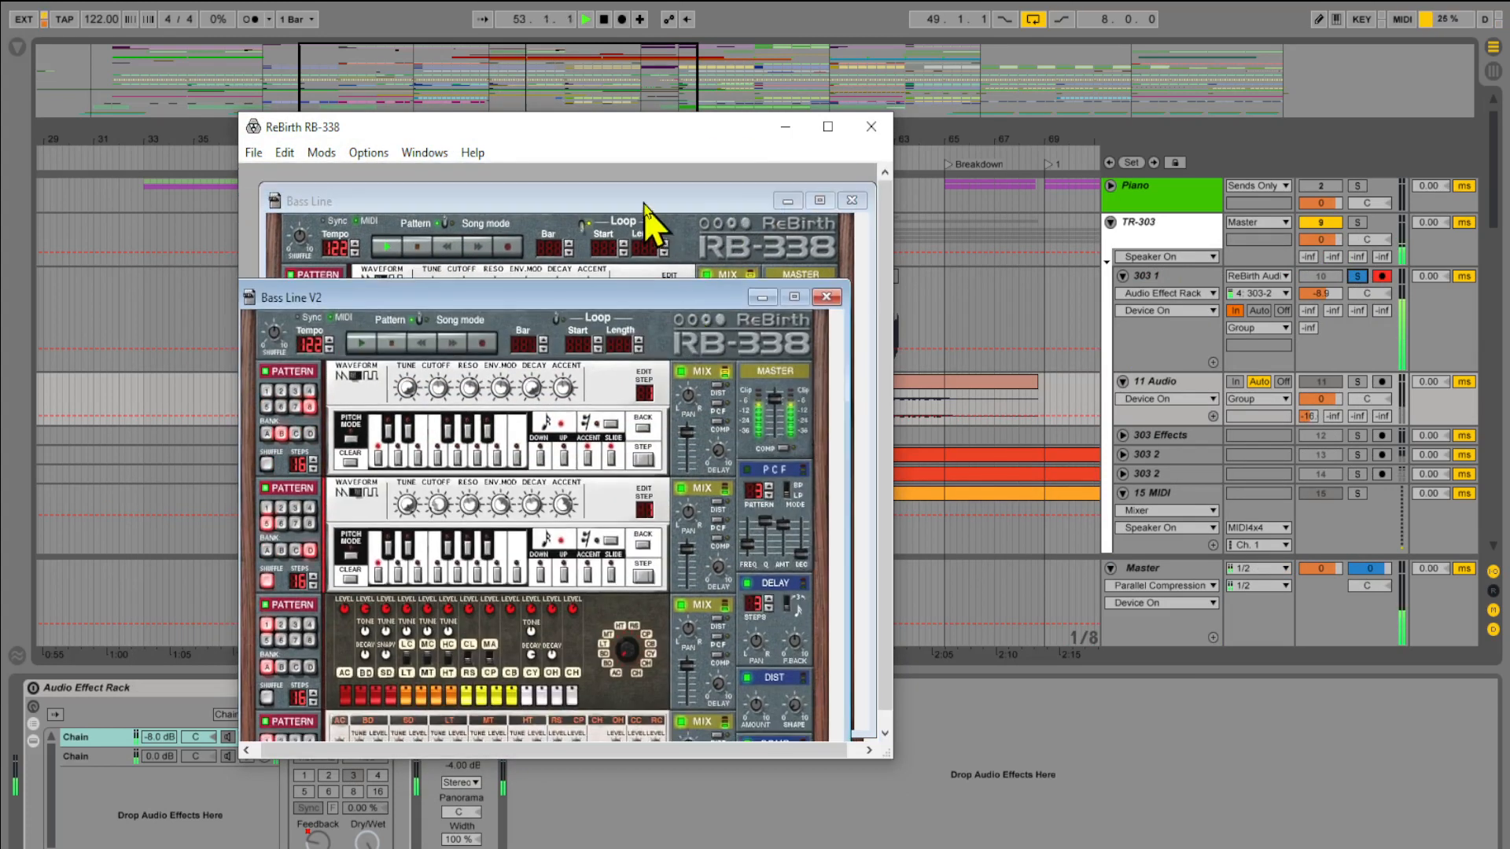
- Bring the twylight song forward among the open ReBirth songs and start its playback
left_click(649, 223)
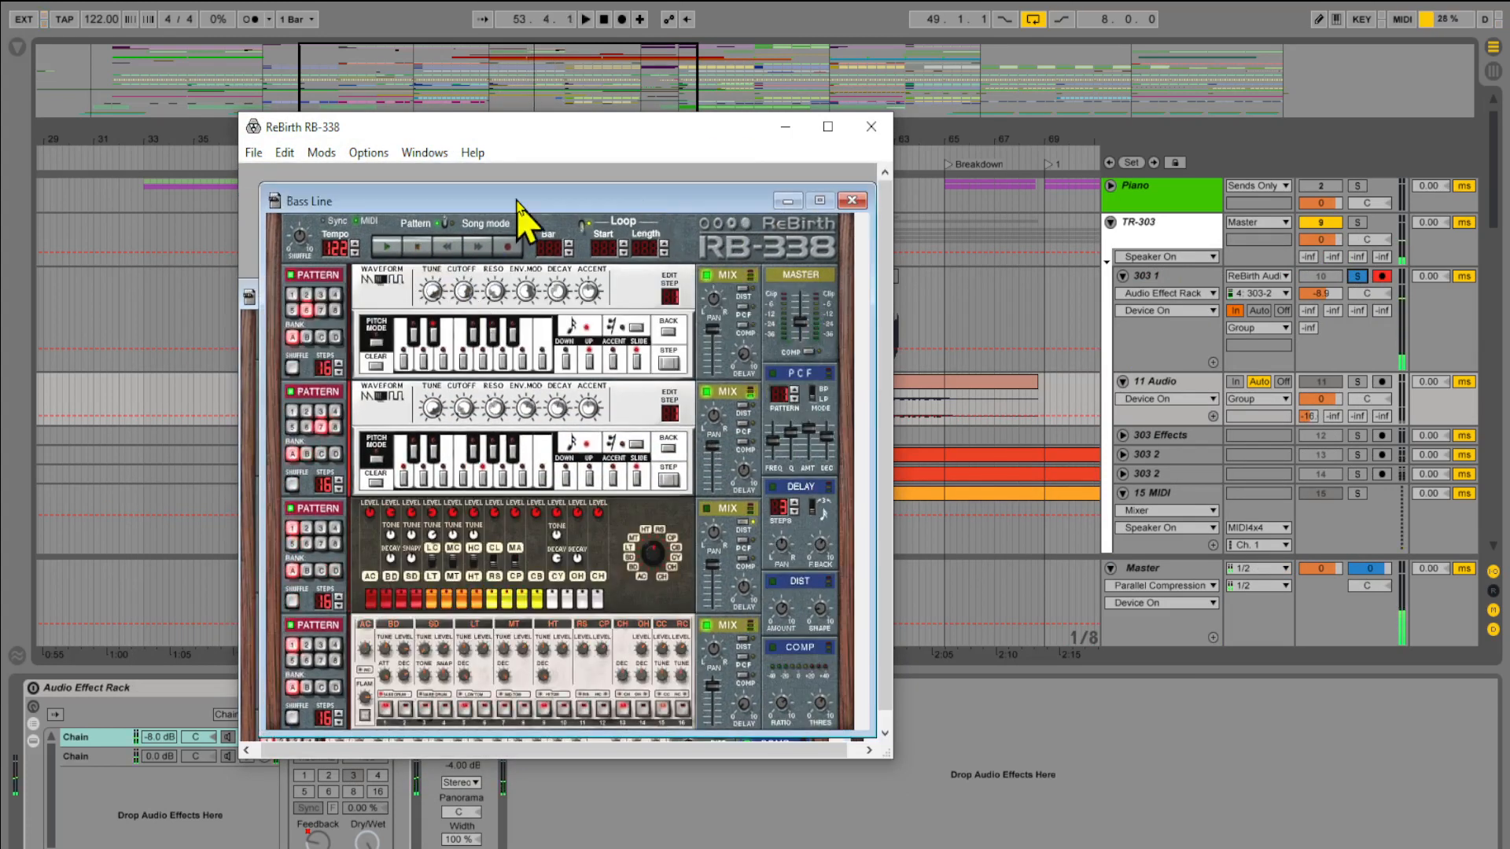
scroll(507, 283, "up", 5)
left_click(501, 291)
left_click(538, 221)
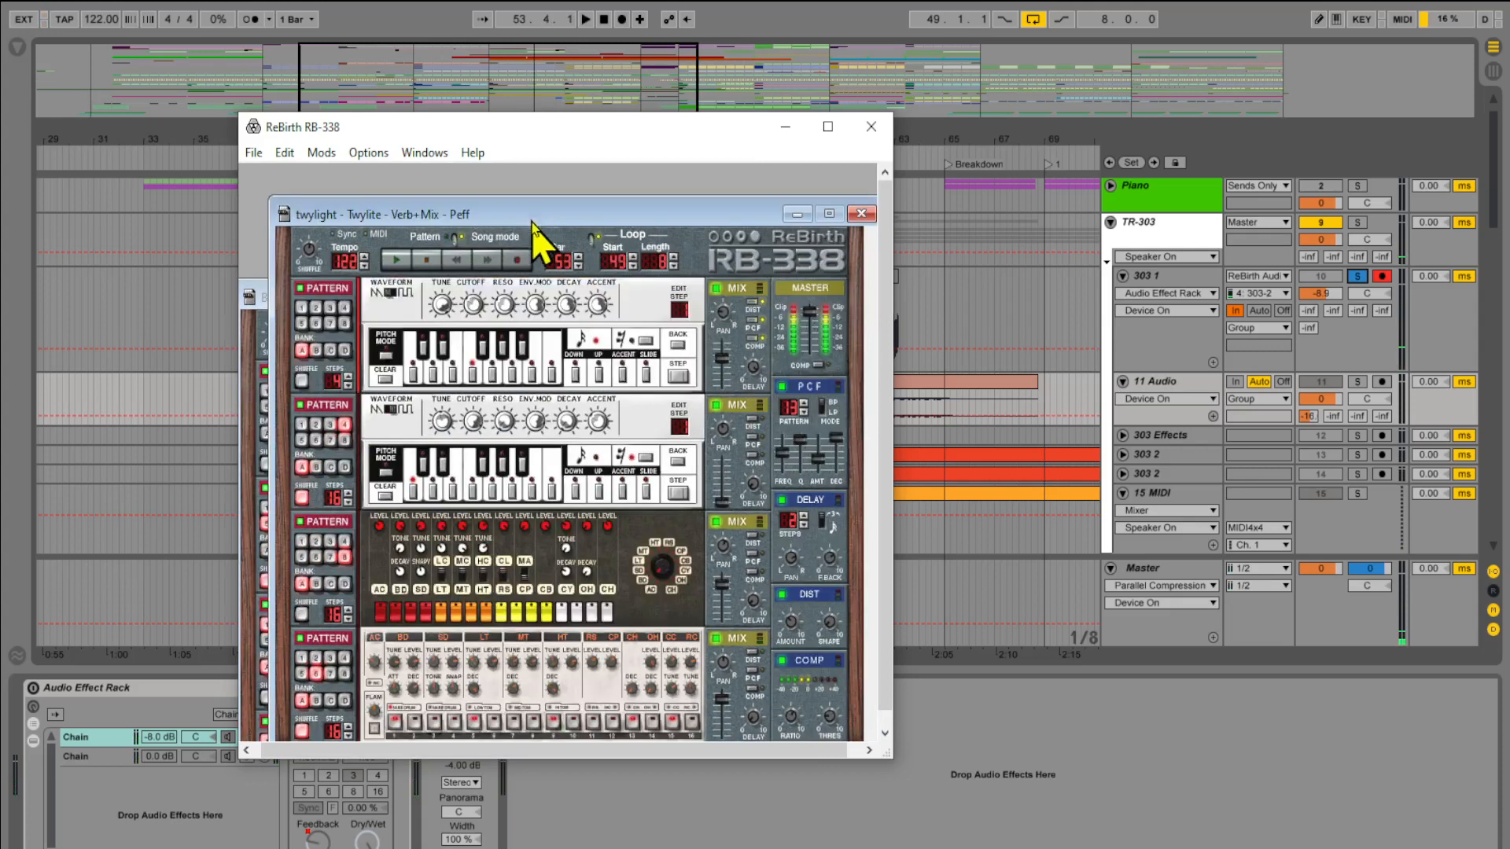
left_click(399, 259)
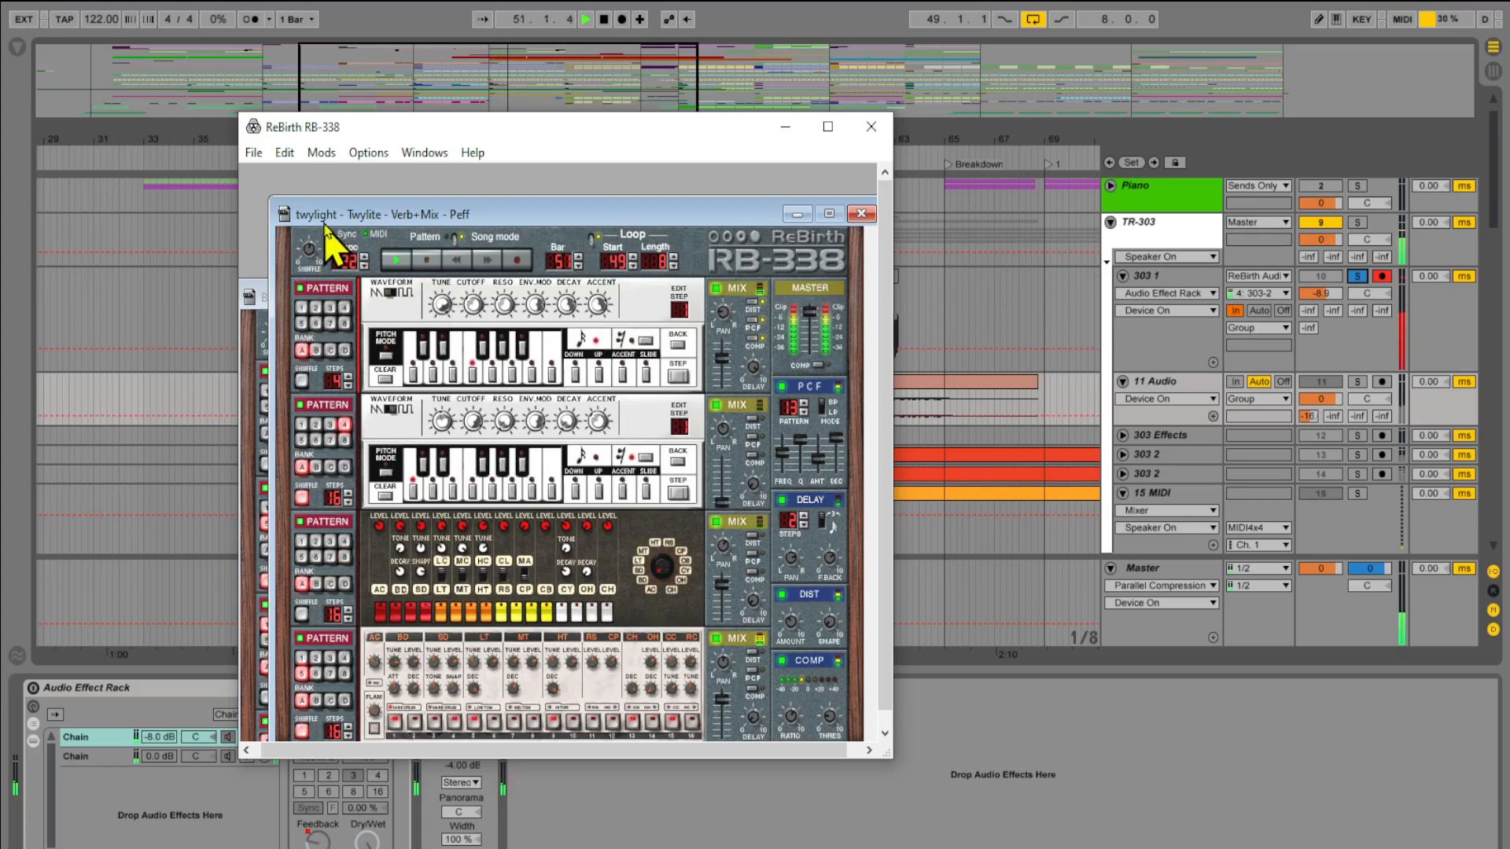
- In Ableton Live, look through the 303 1 track's input sources and the audio configuration preferences, and close them
left_click(1286, 277)
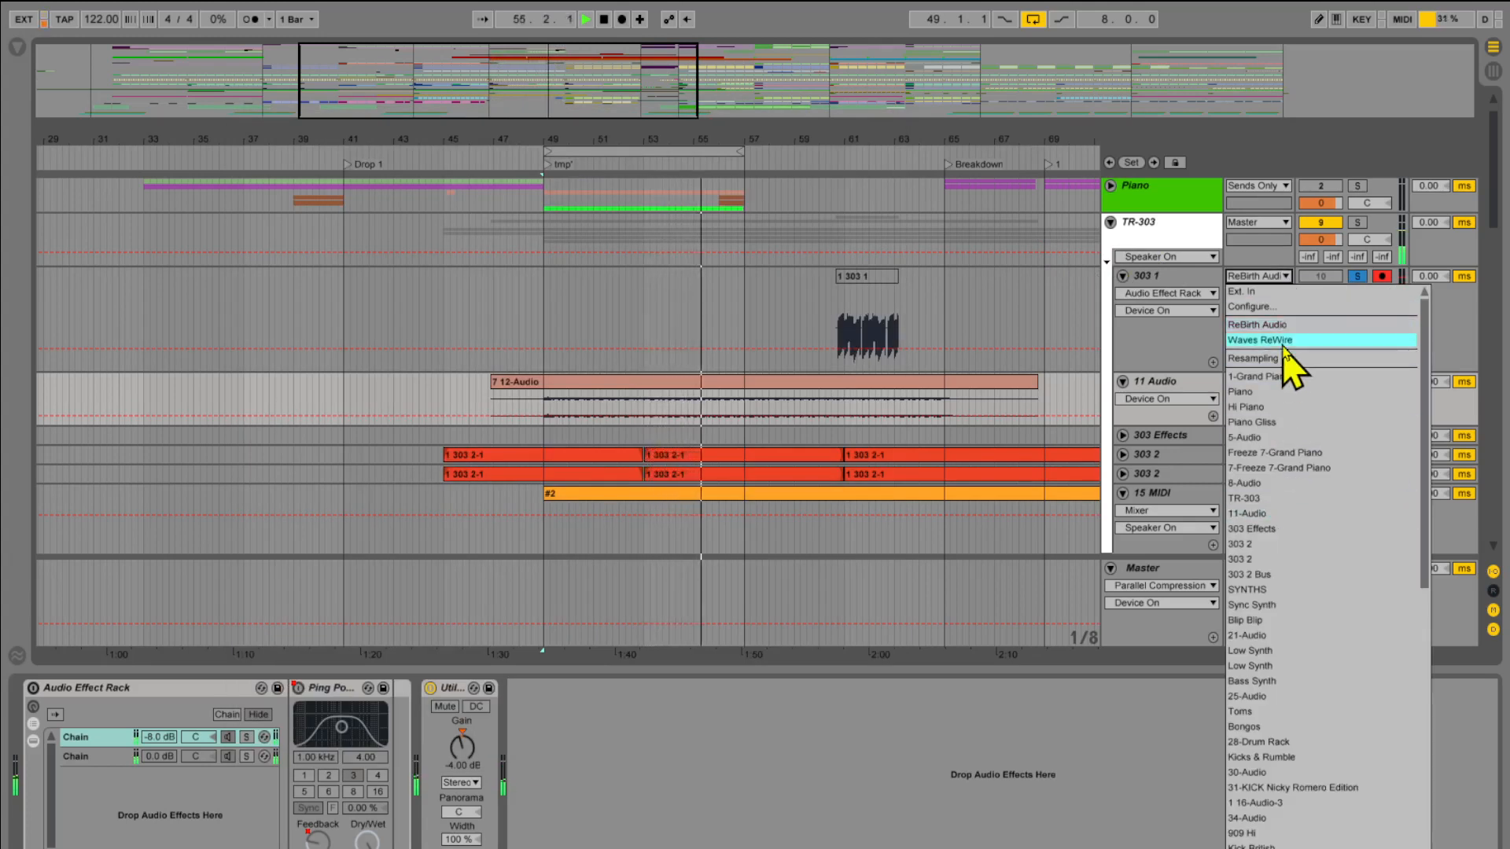
left_click(1294, 307)
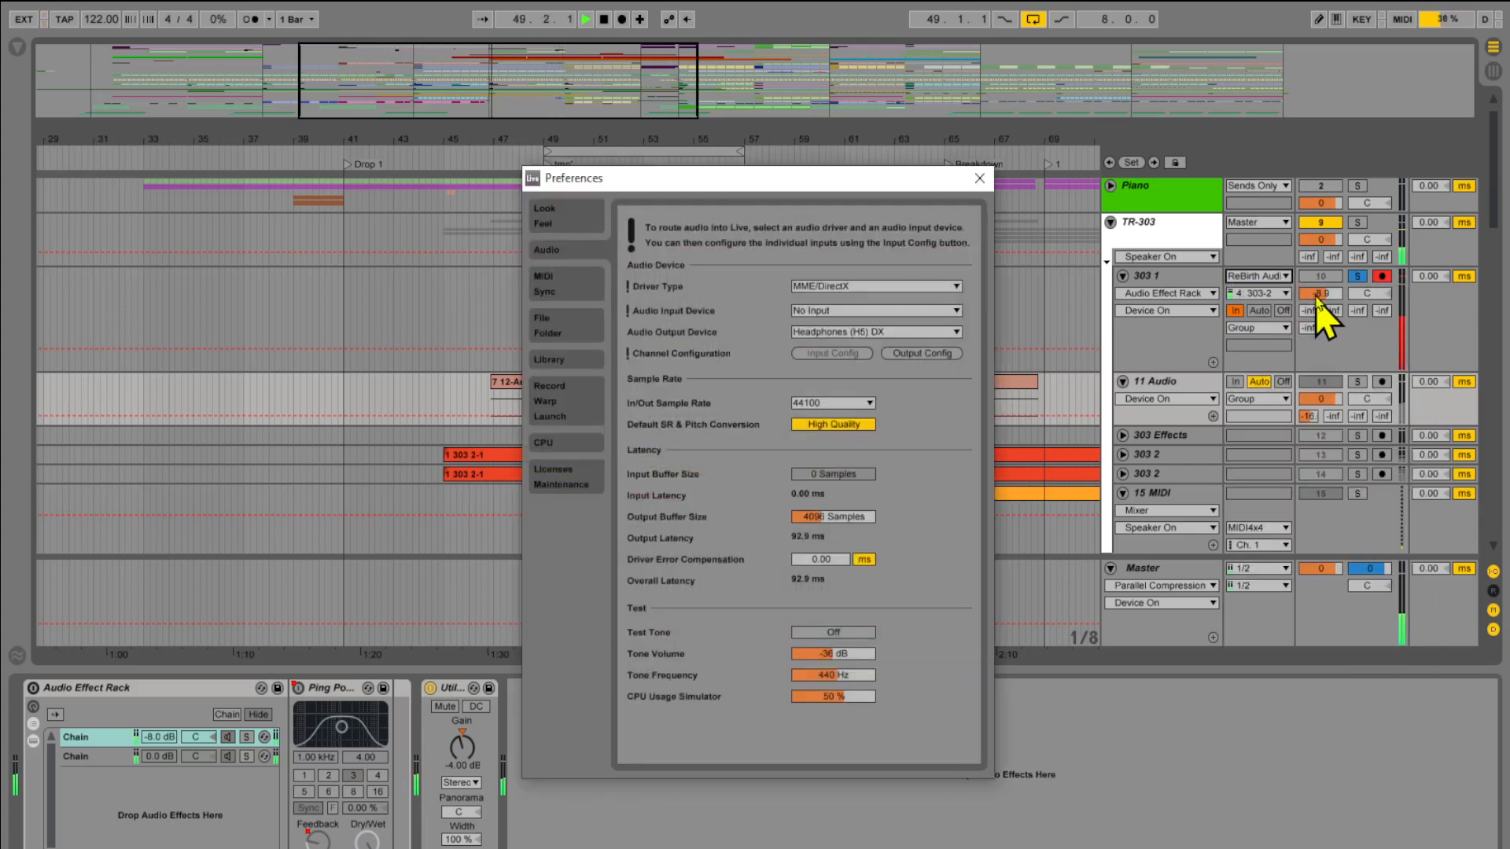
left_click(980, 179)
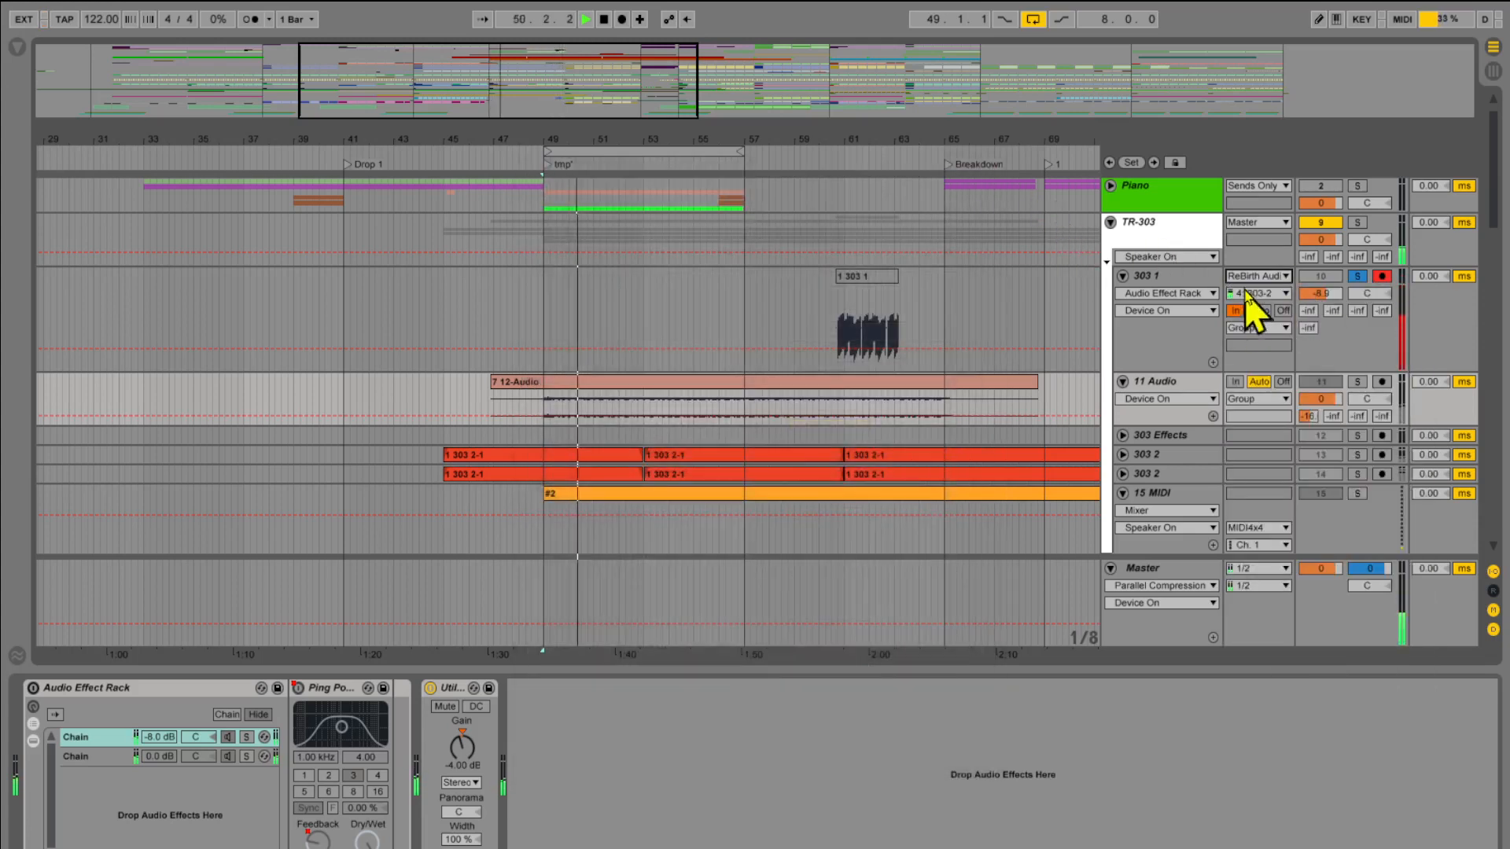
- Set the 303 1 track's input channel to 3: 303-1
left_click(1285, 293)
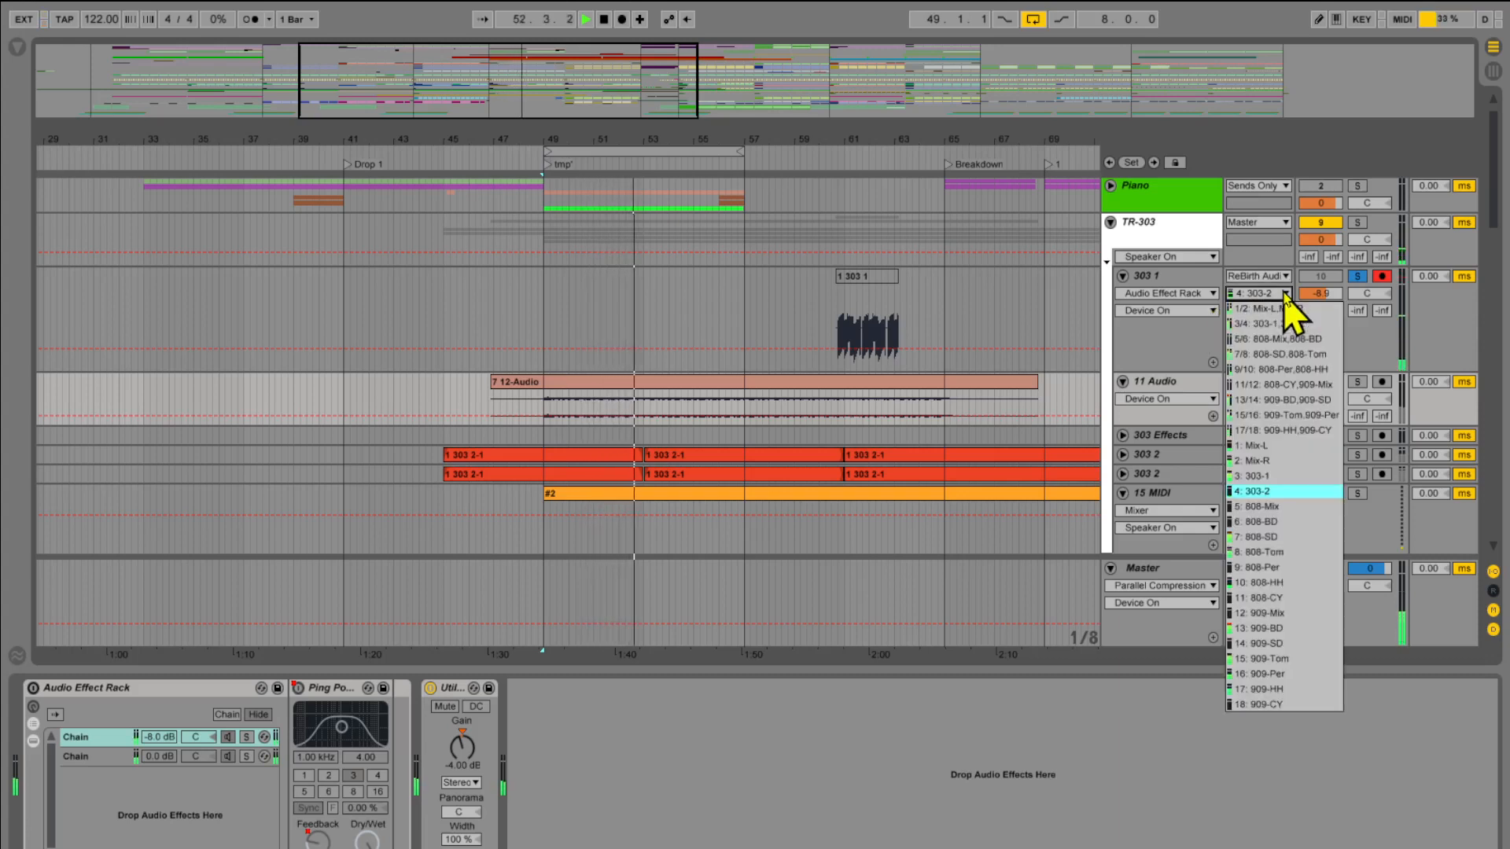
left_click(1278, 491)
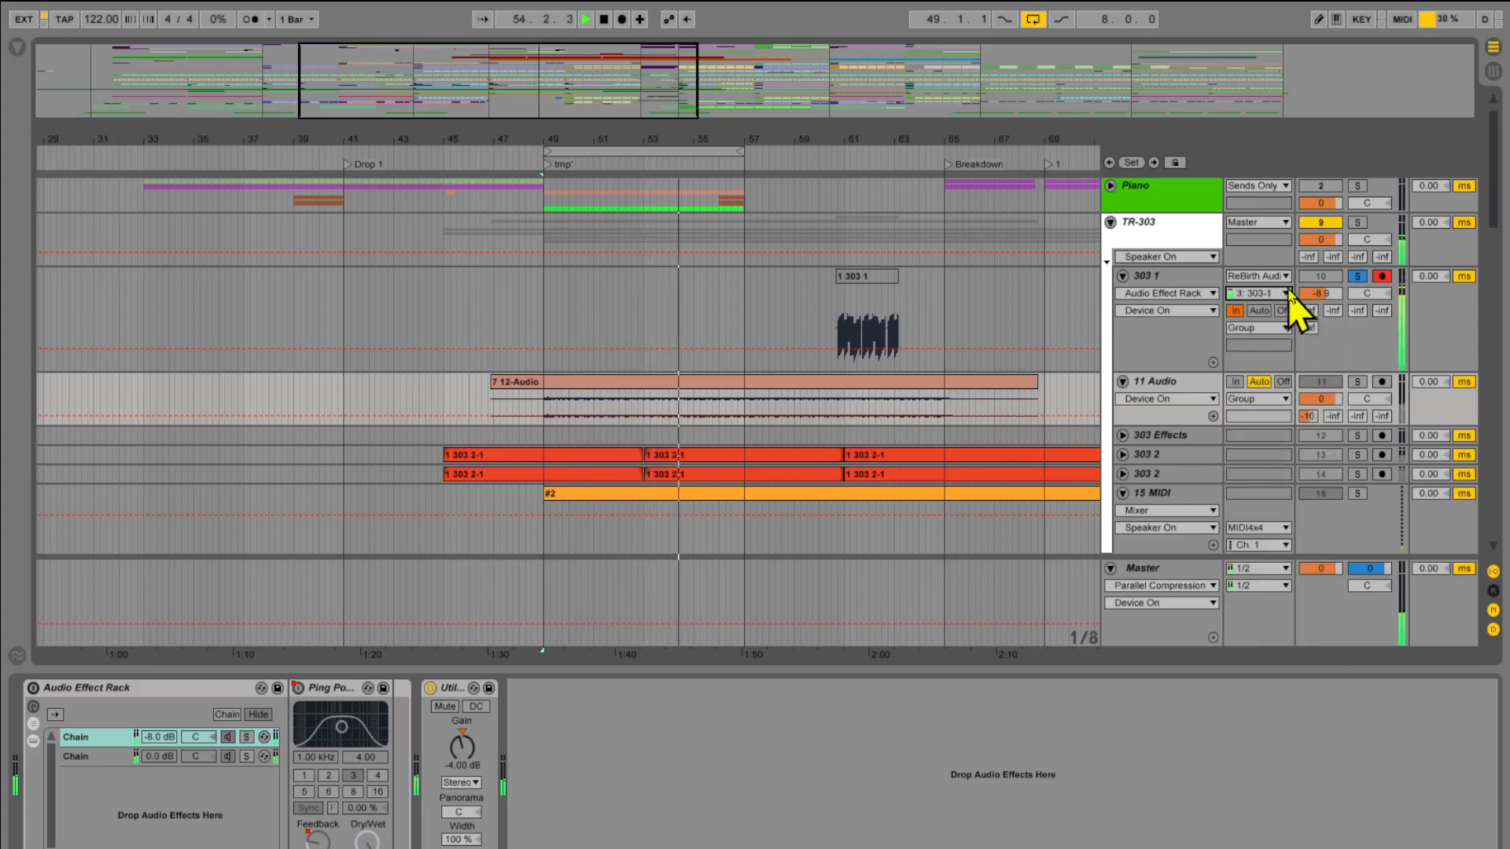
scroll(1286, 295, "up", 1)
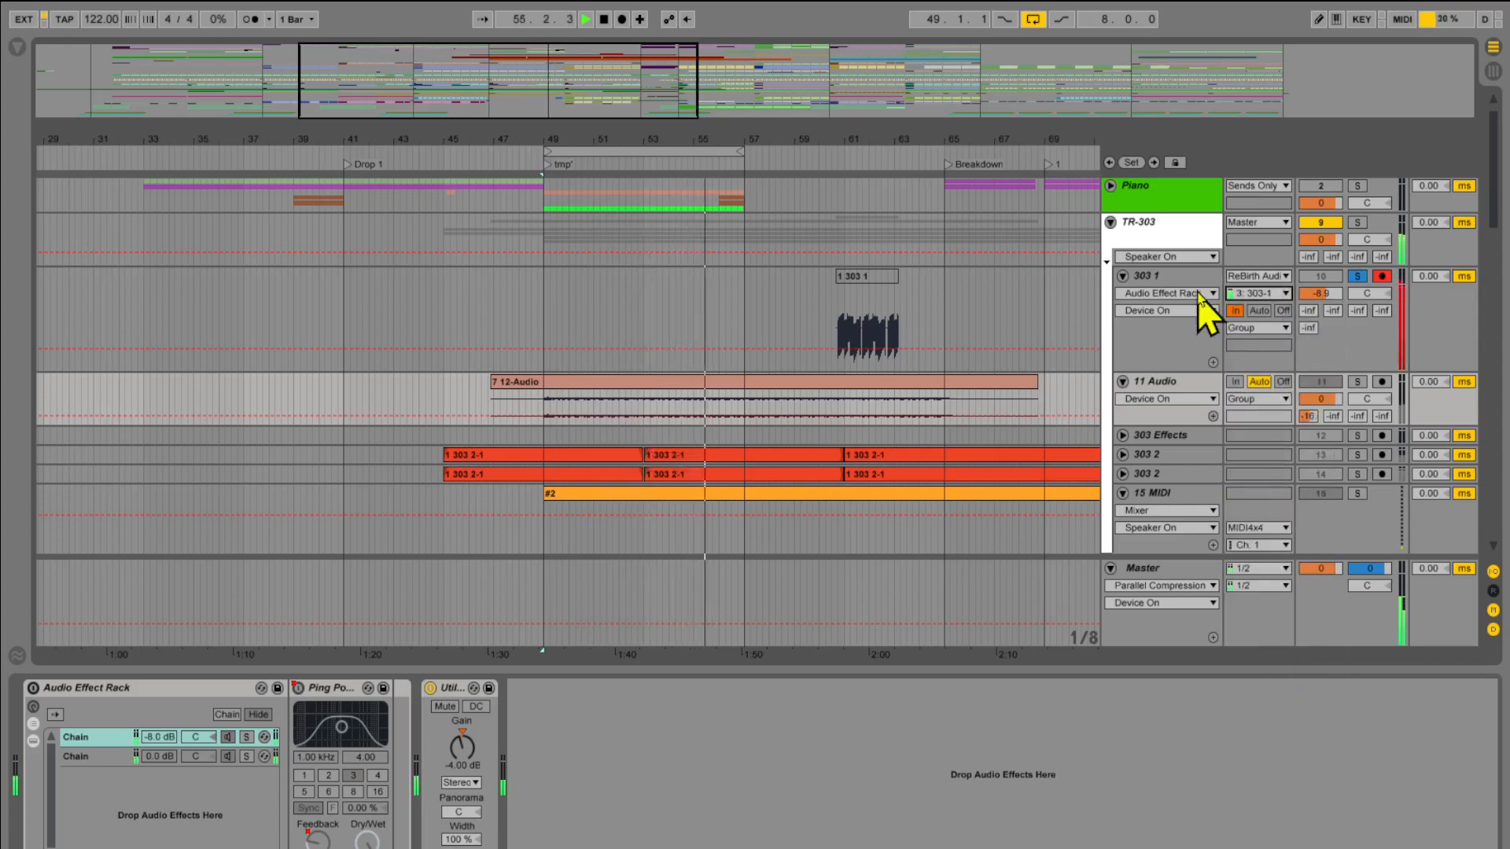
- Set the 303 1 track's input channel to 10: 808-HH
left_click(1285, 293)
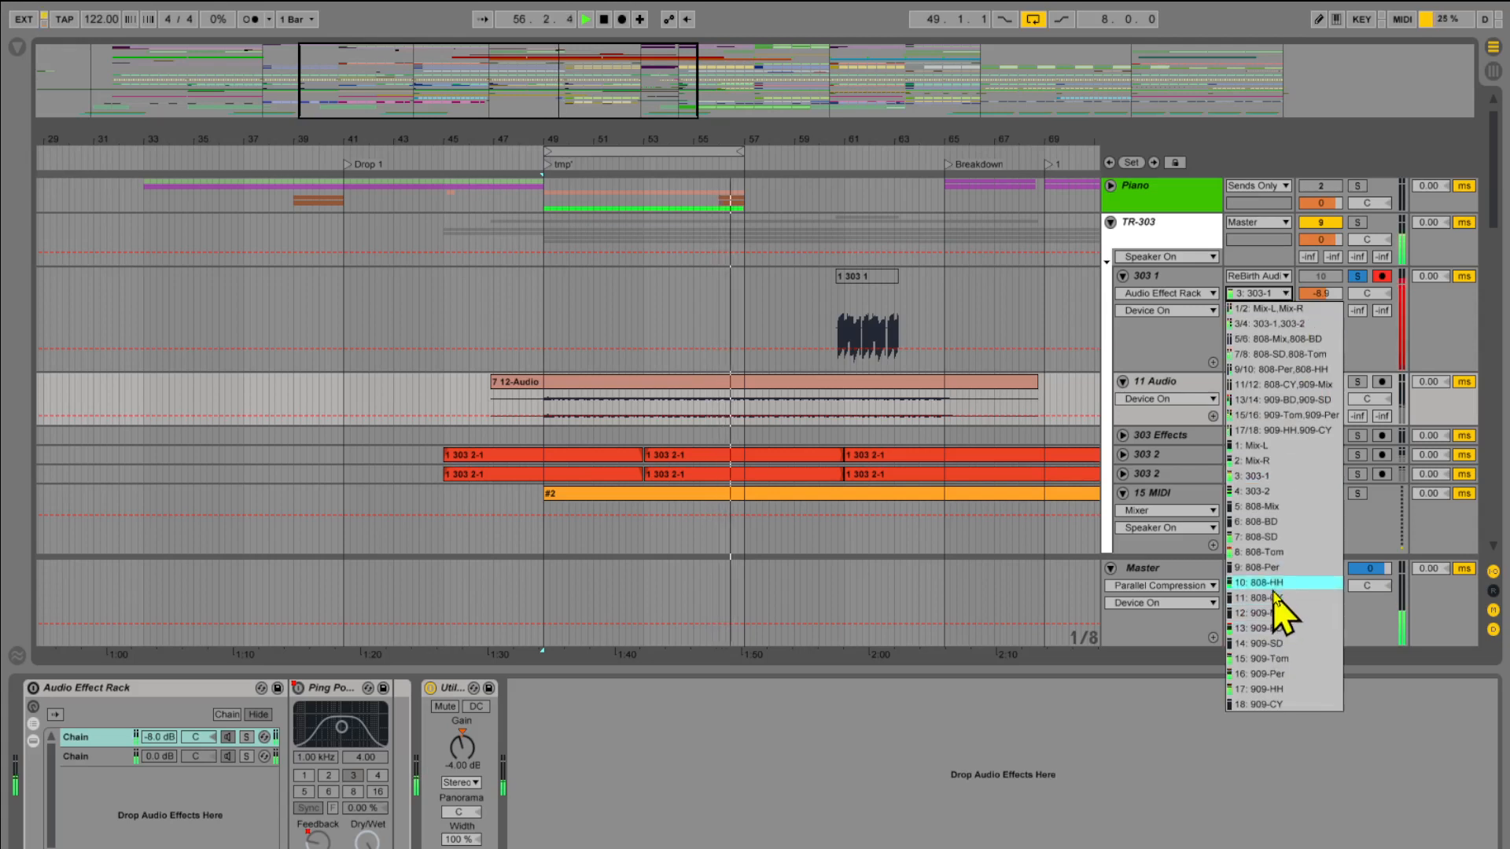
key("Escape")
scroll(1286, 295, "down", 7)
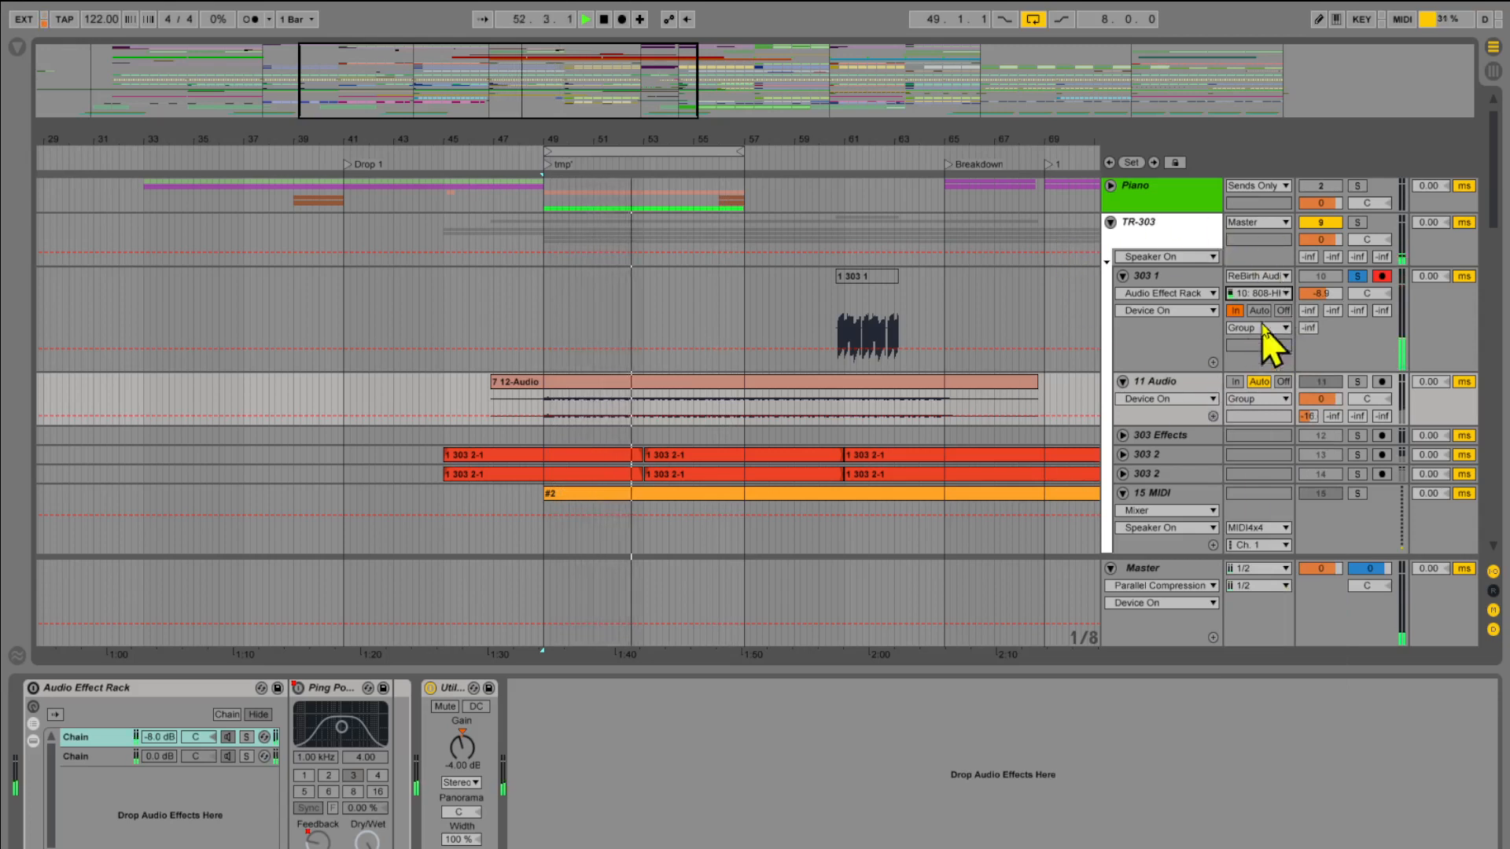
- Try 13: 909-BD as the 303 1 track's input channel and set it back to 4: 303-2
left_click(1286, 294)
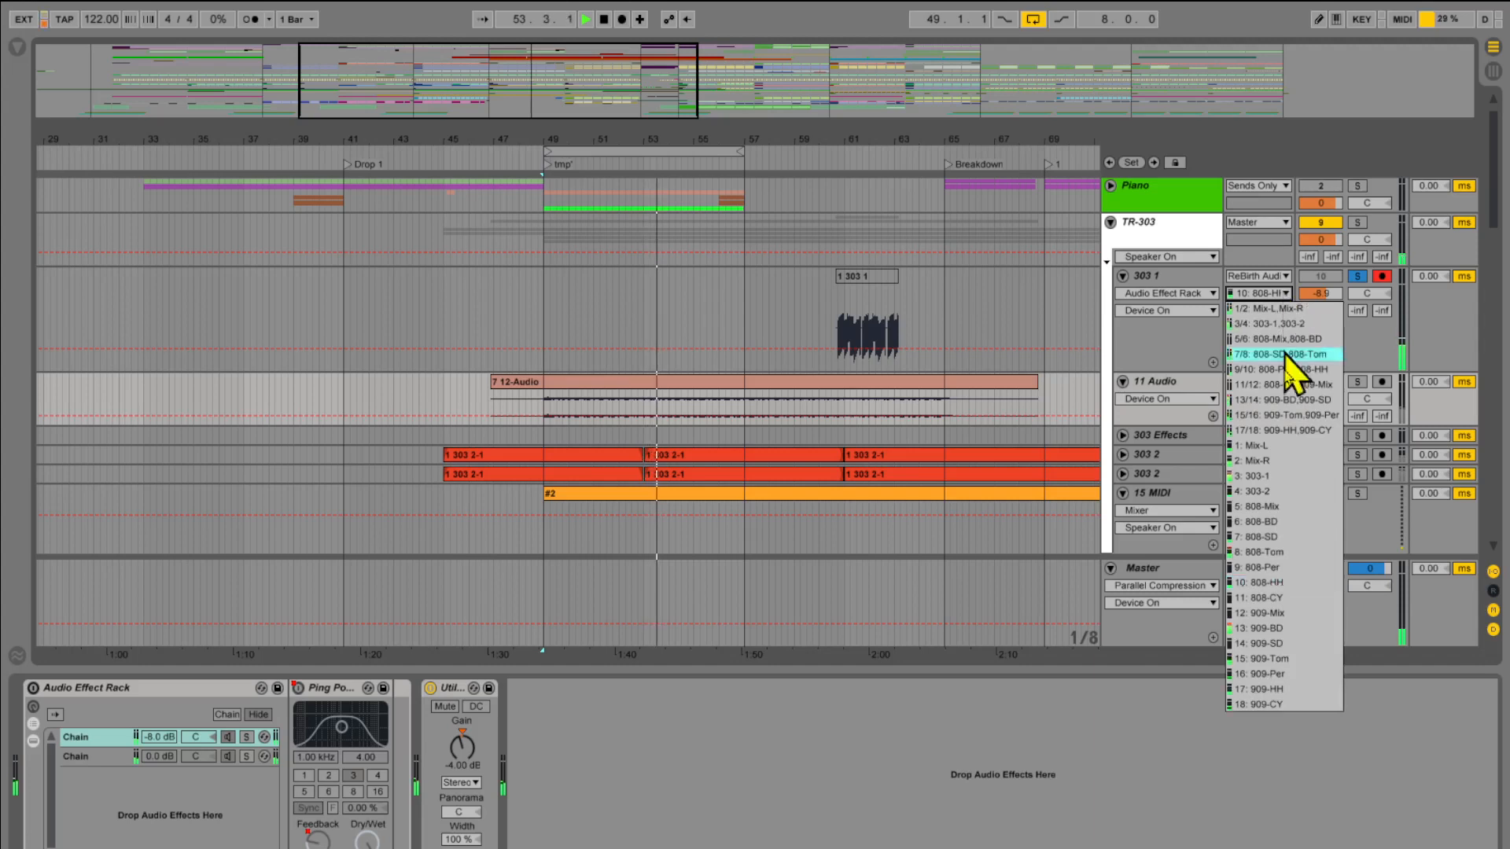
left_click(1278, 613)
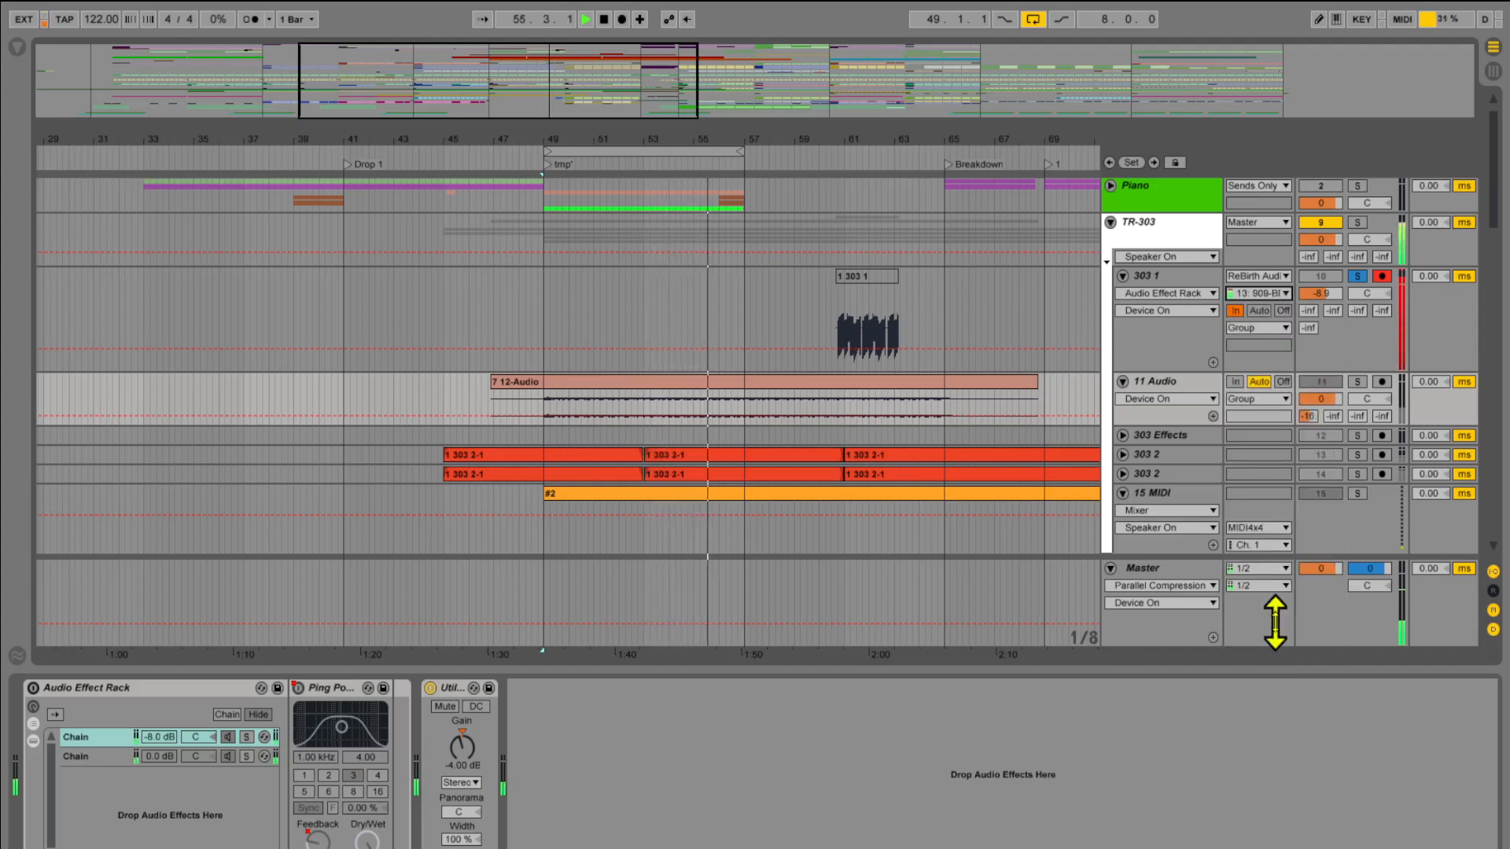
left_click(1285, 294)
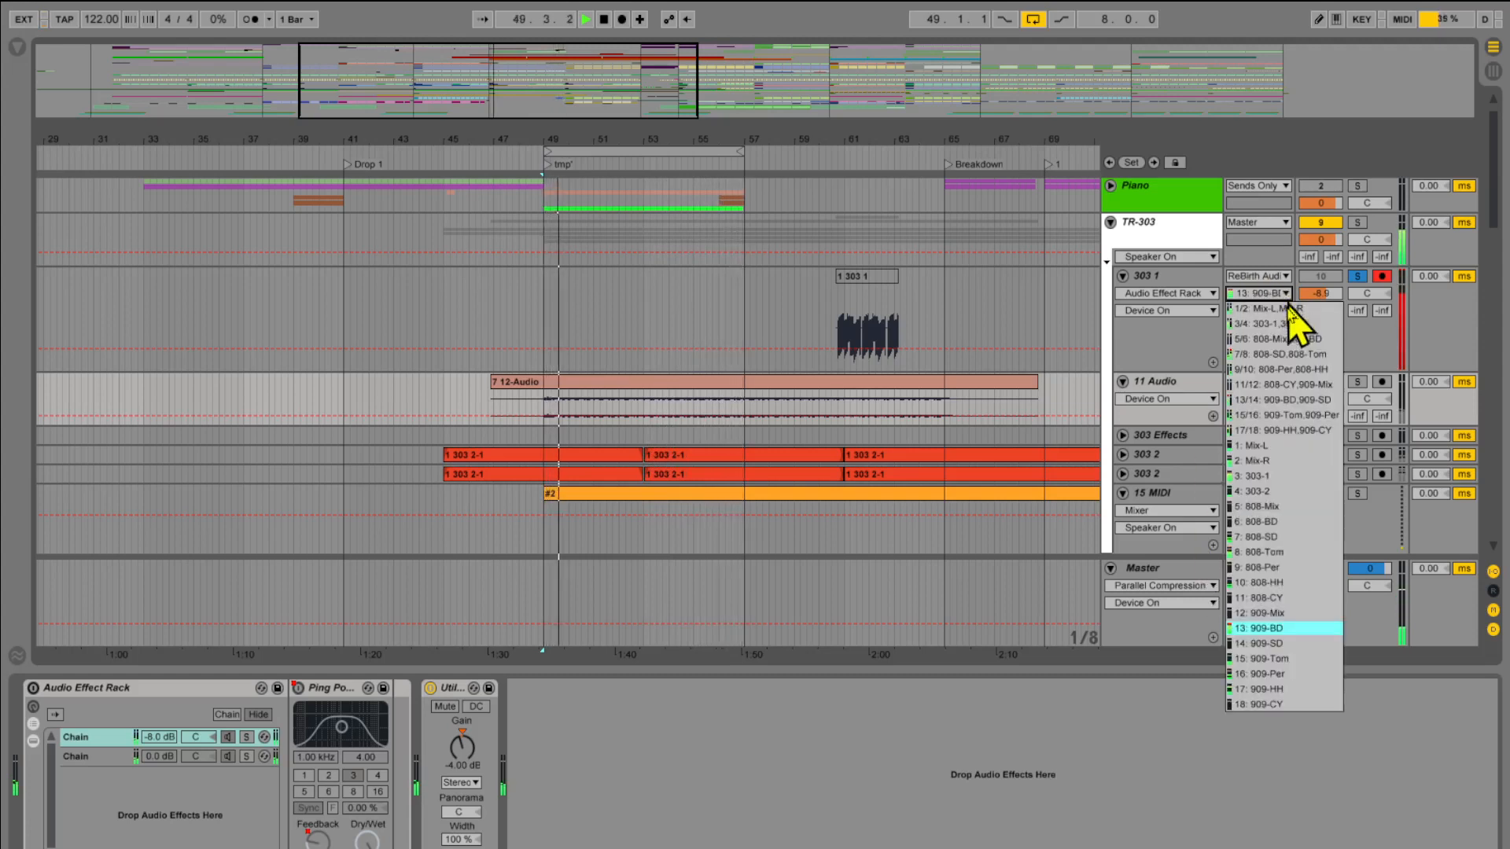
left_click(1286, 491)
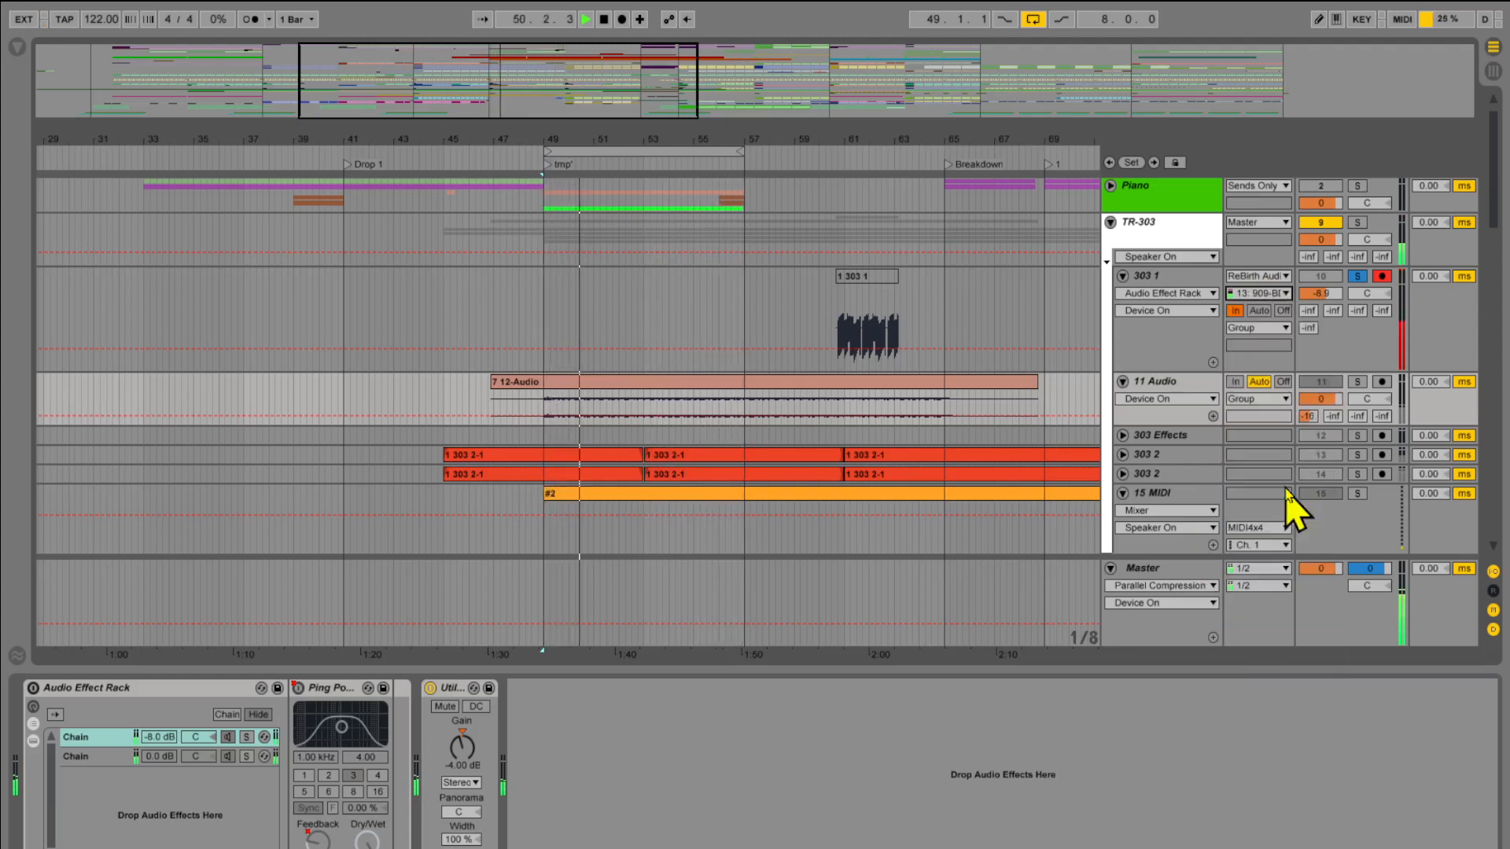
- Switch to ReBirth RB-338, close the twylight song without saving, and play and stop the Bass Line V2 song
key("alt+Tab")
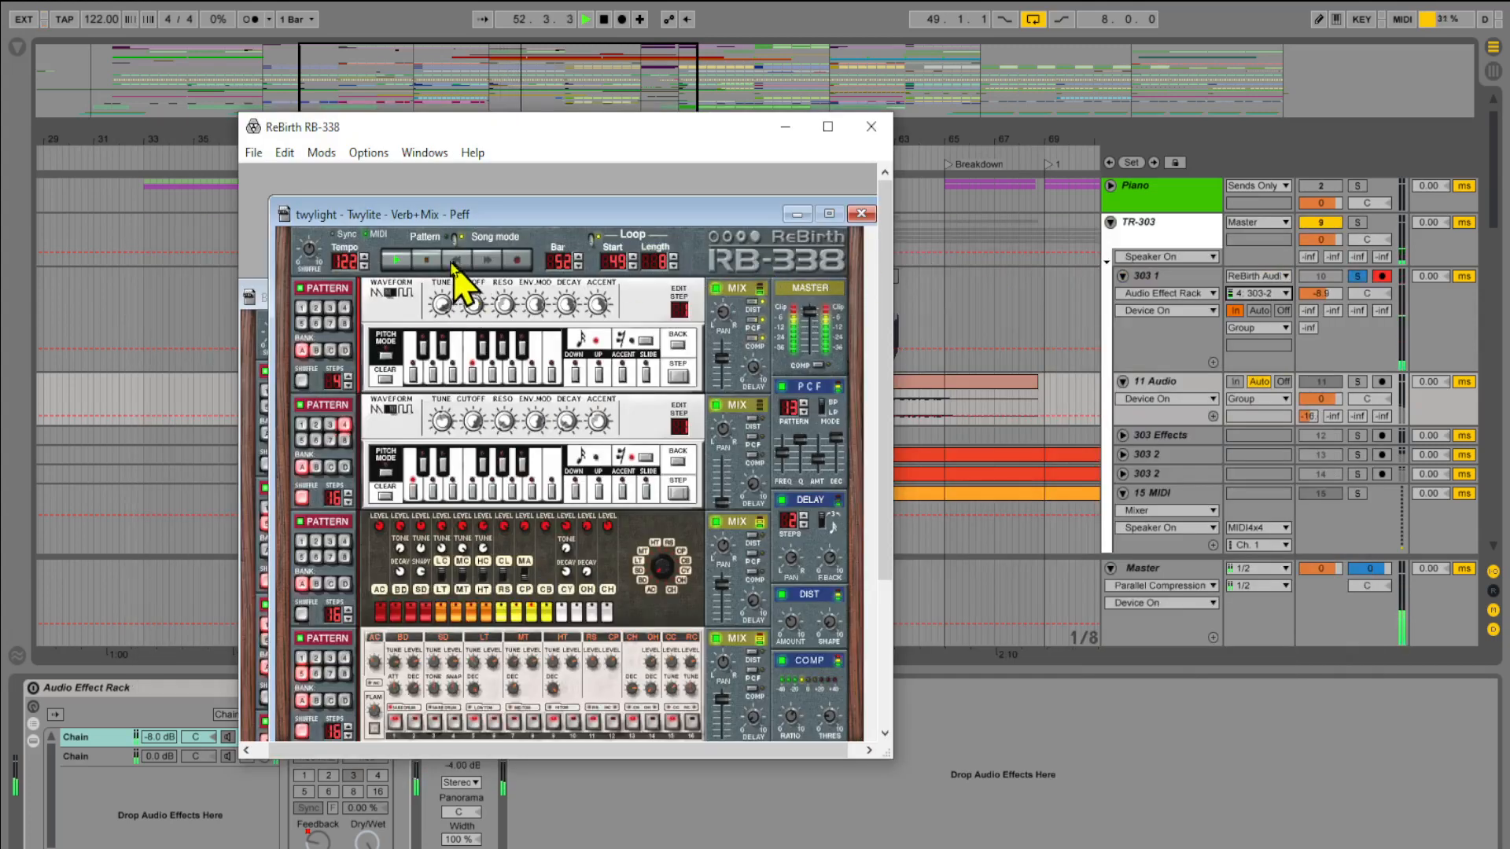
left_click(861, 214)
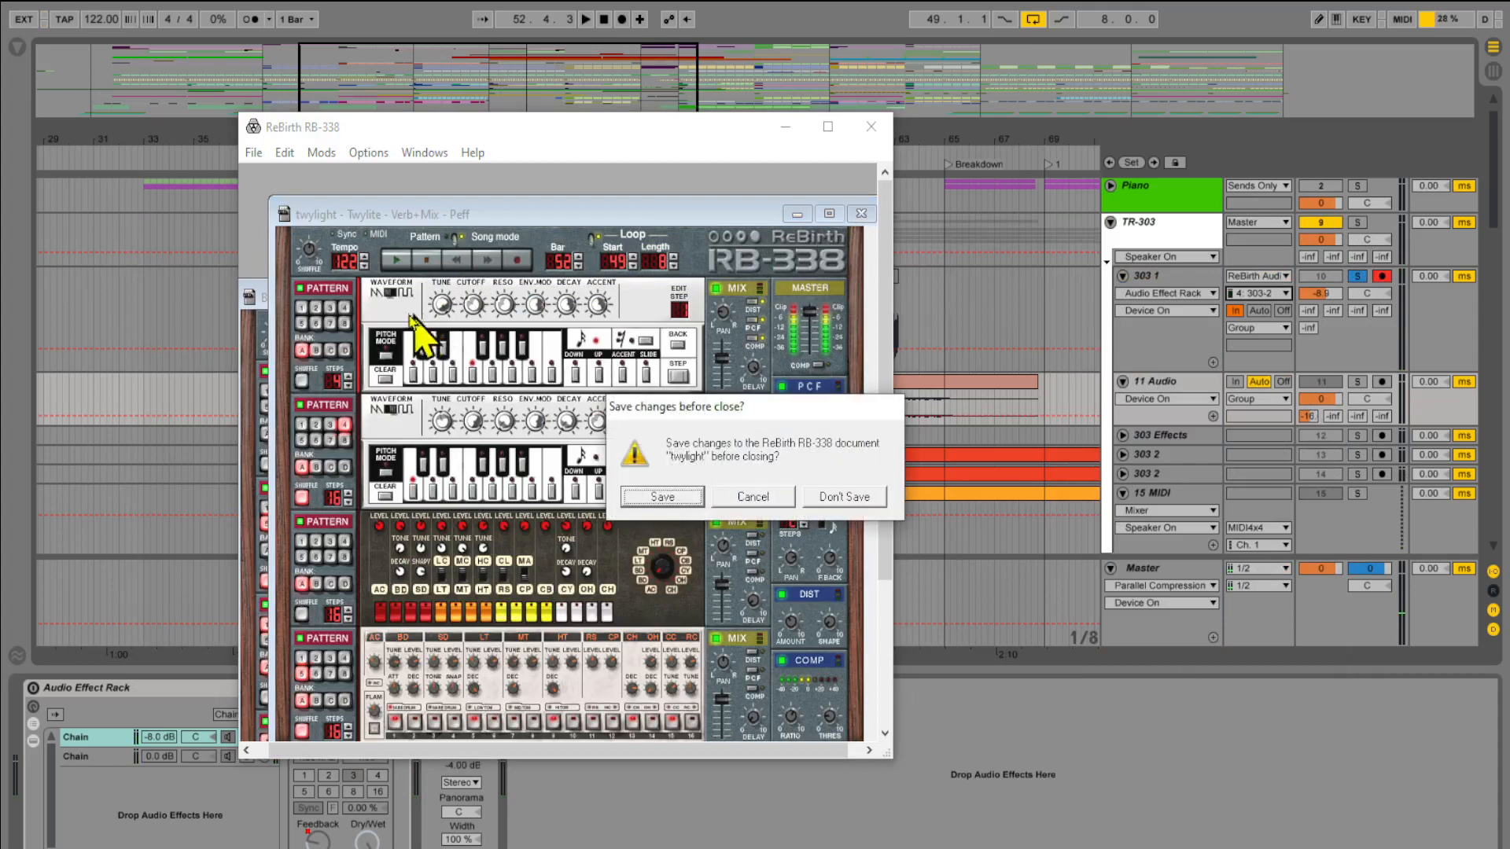
left_click(845, 498)
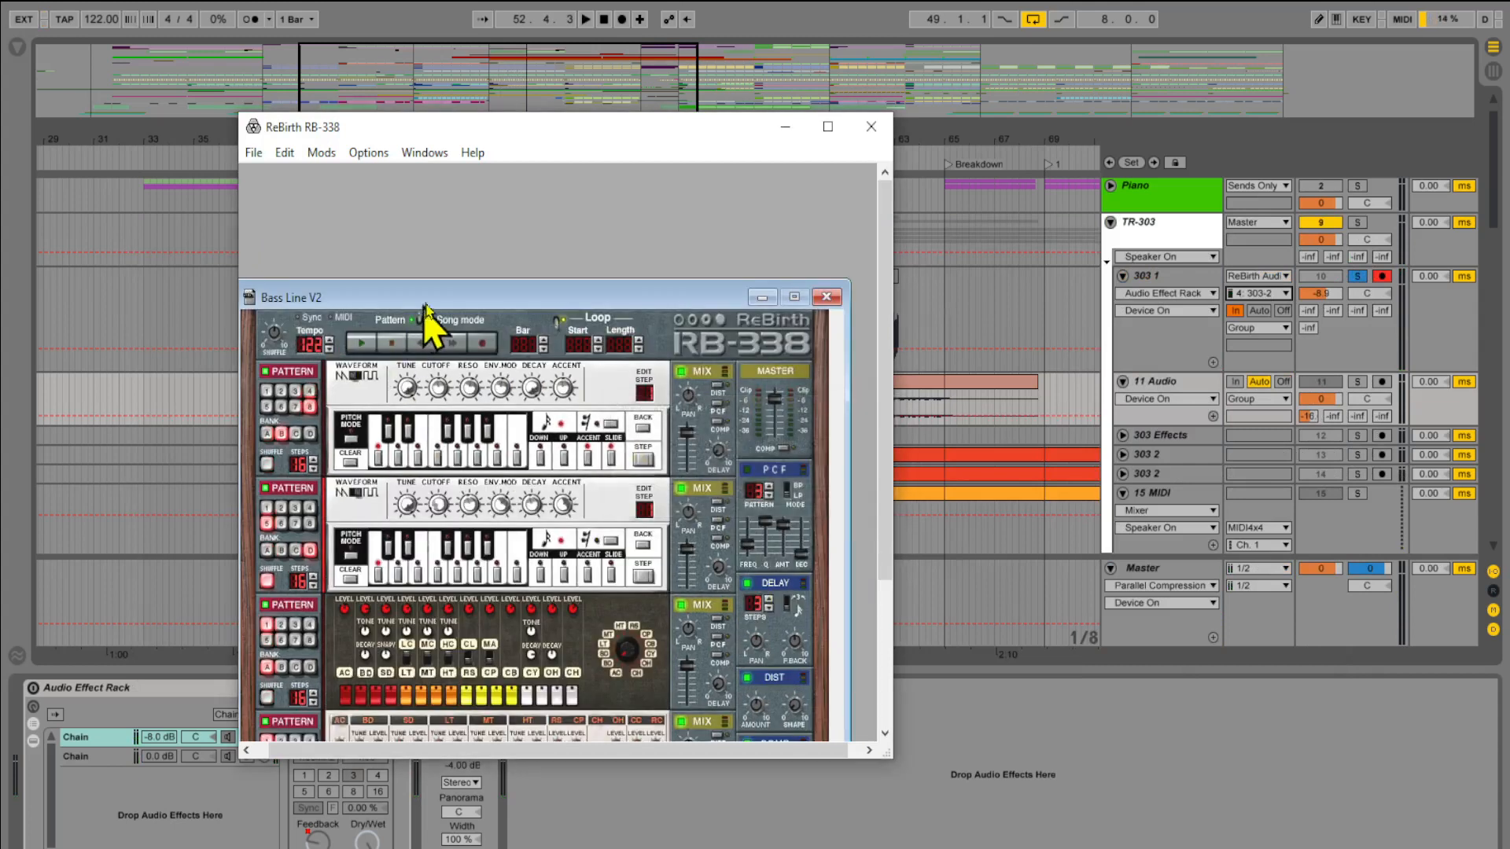
left_click(443, 250)
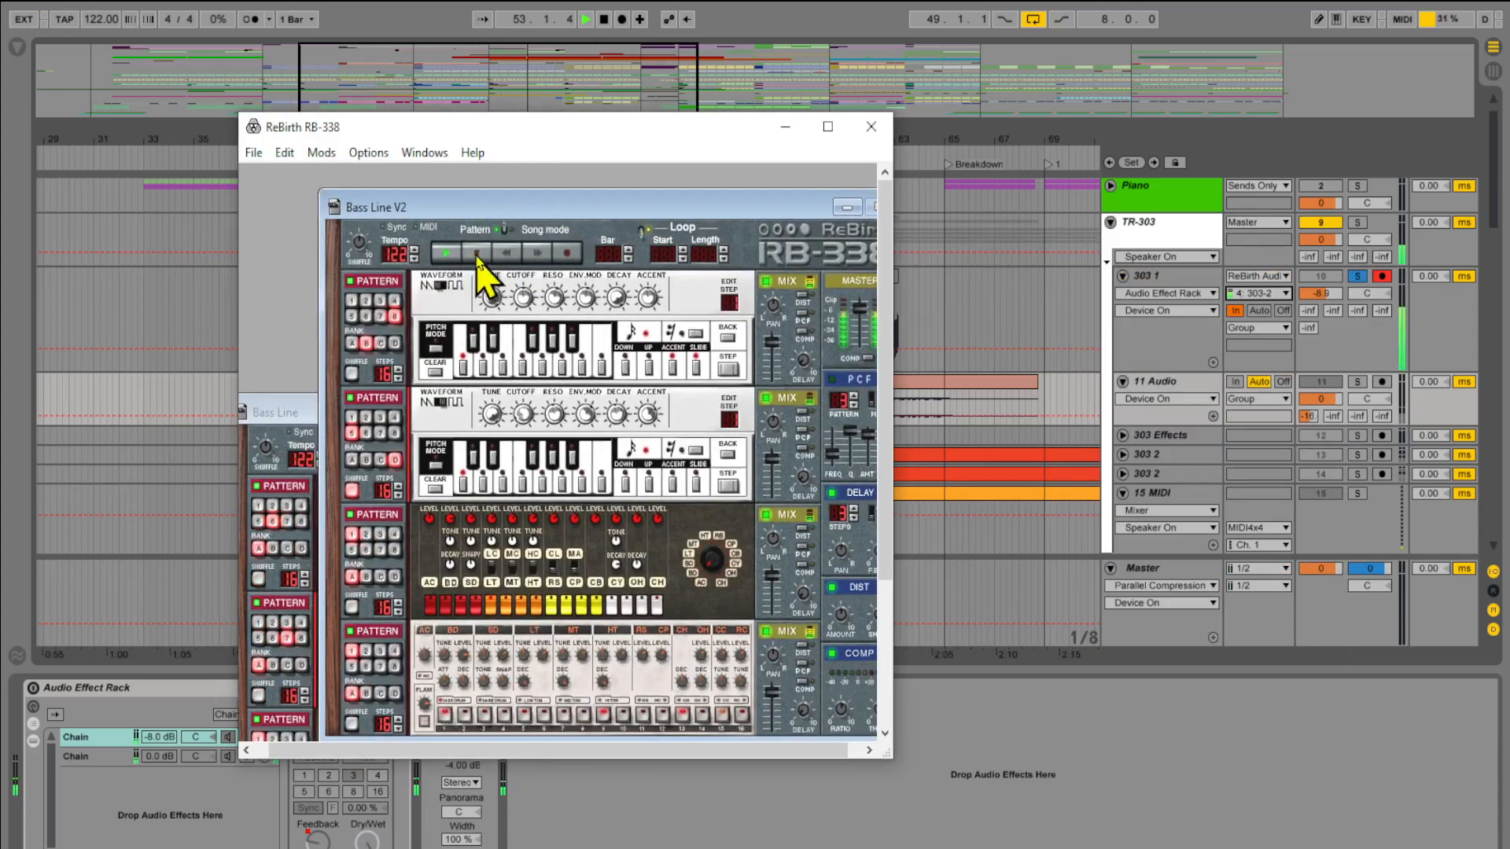
left_click(476, 253)
- In Ableton Live, reselect 4: 303-2 as the 303 1 track's input channel and start playback
left_click(1280, 292)
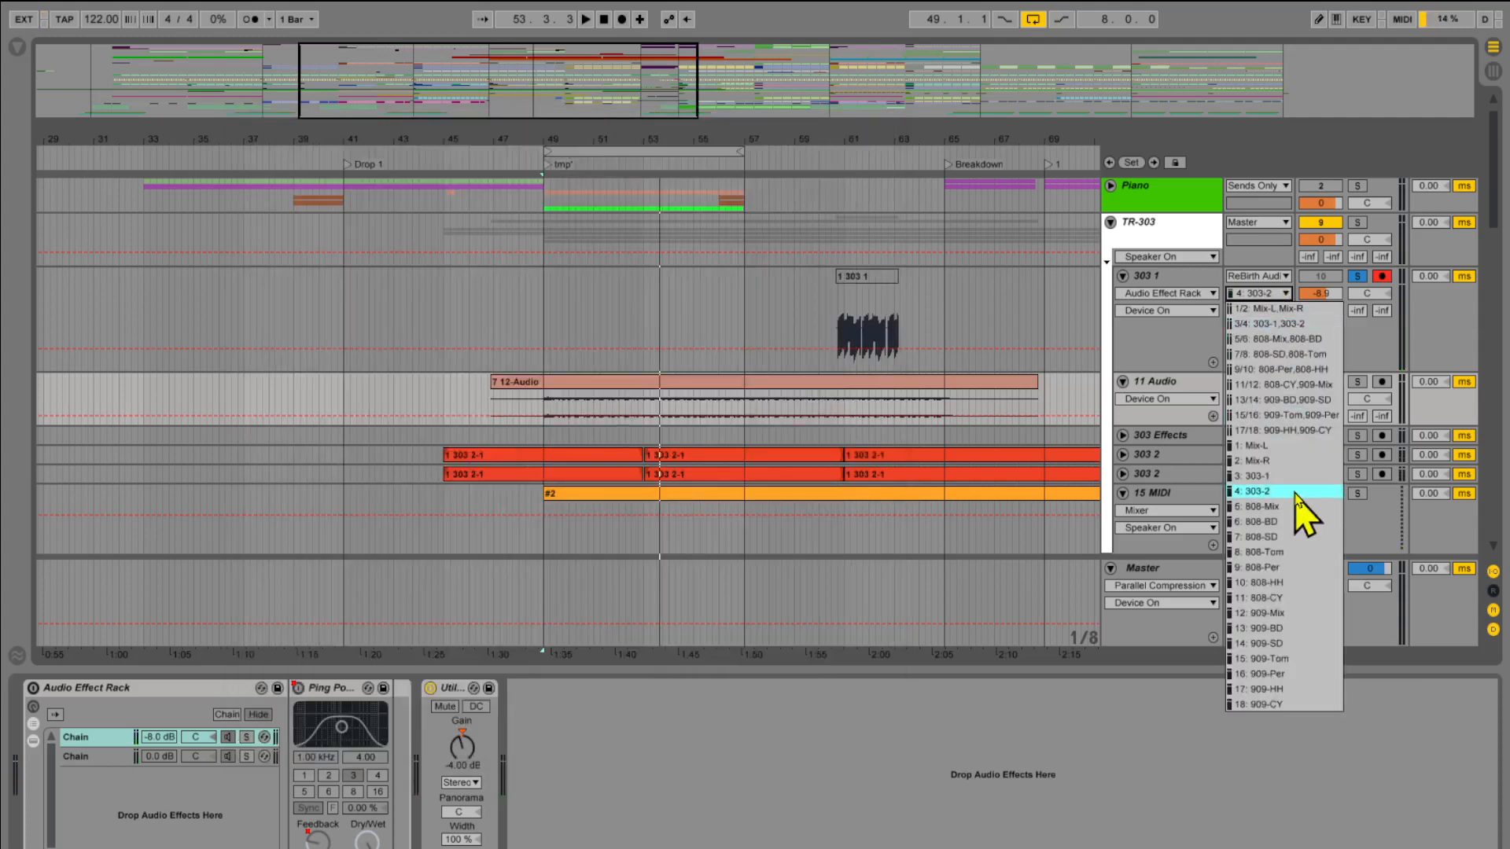
left_click(1295, 492)
left_click(587, 19)
- Switch to ReBirth RB-338, bring the Bass Line song forward and move its window up over Bass Line V2
key("alt+Tab")
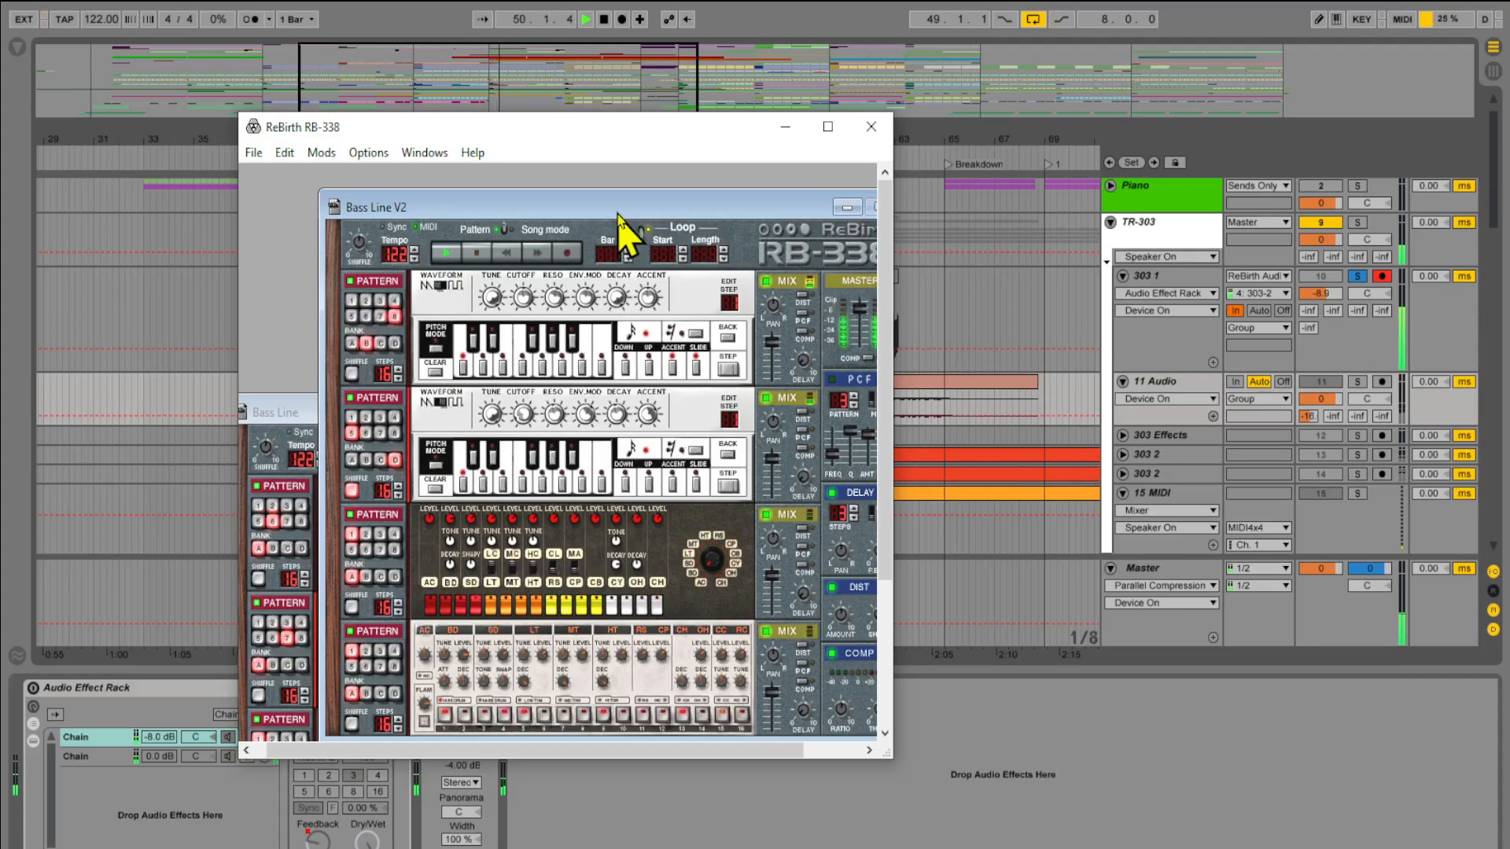
left_click(268, 410)
left_click_drag(422, 411, 481, 194)
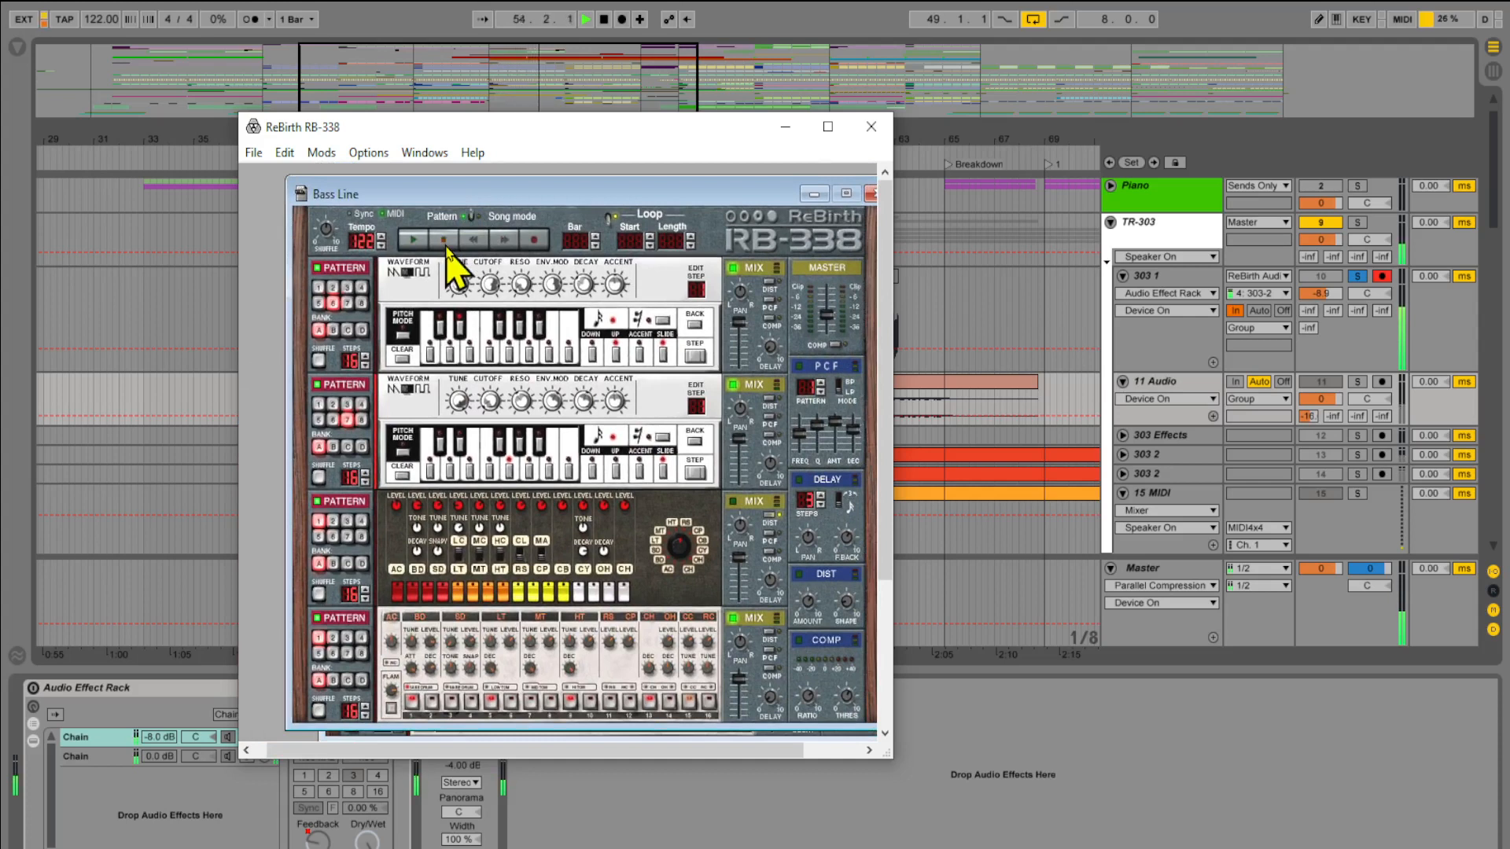
- Play the Bass Line song, switch to Ableton Live, and turn on the 303 1 track's Audio Effect Rack and Ping Pong Delay
left_click(418, 242)
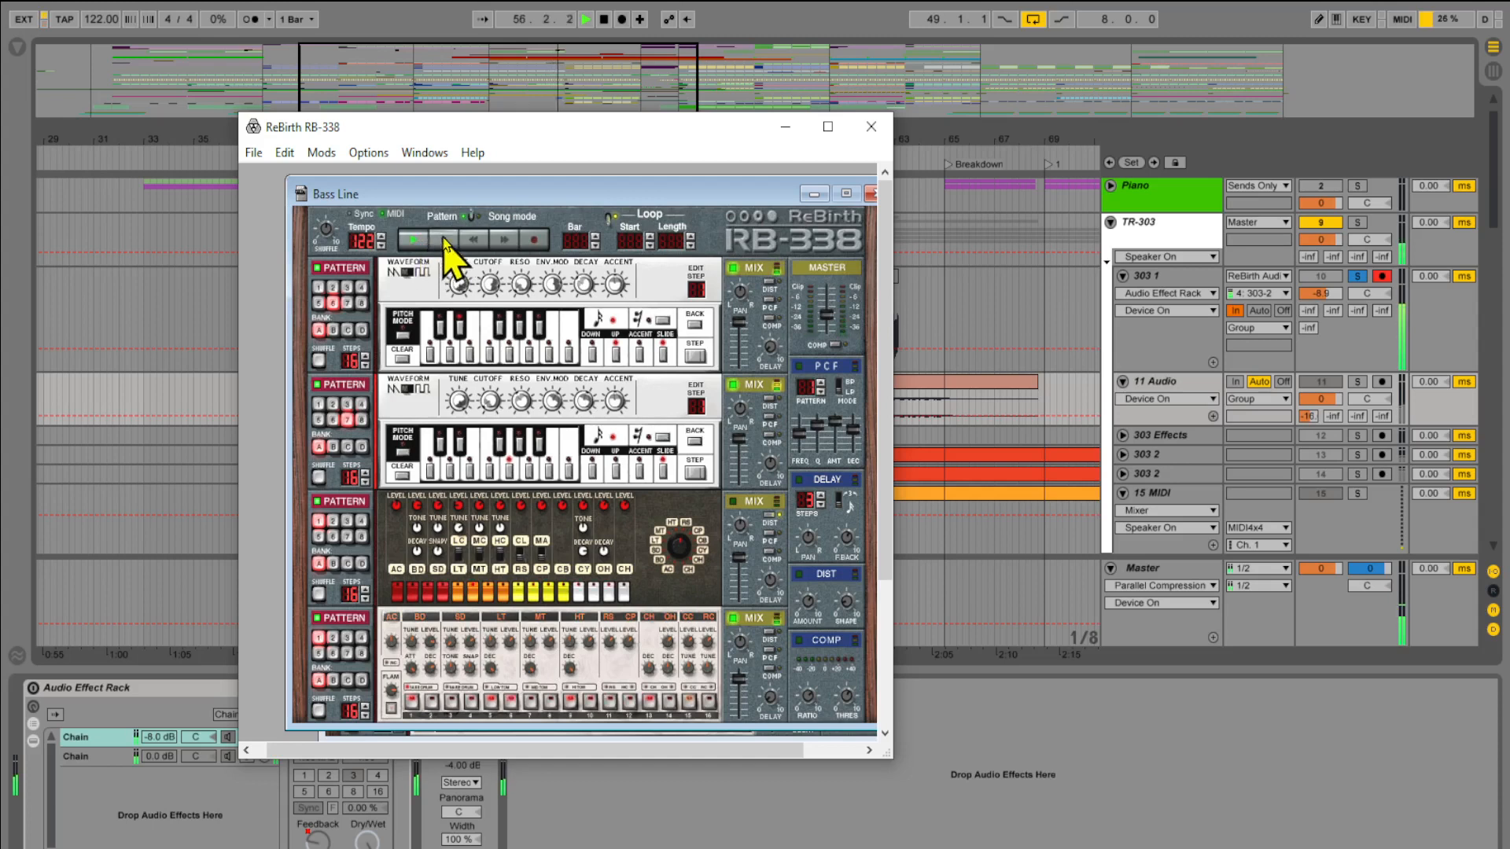
left_click(1176, 276)
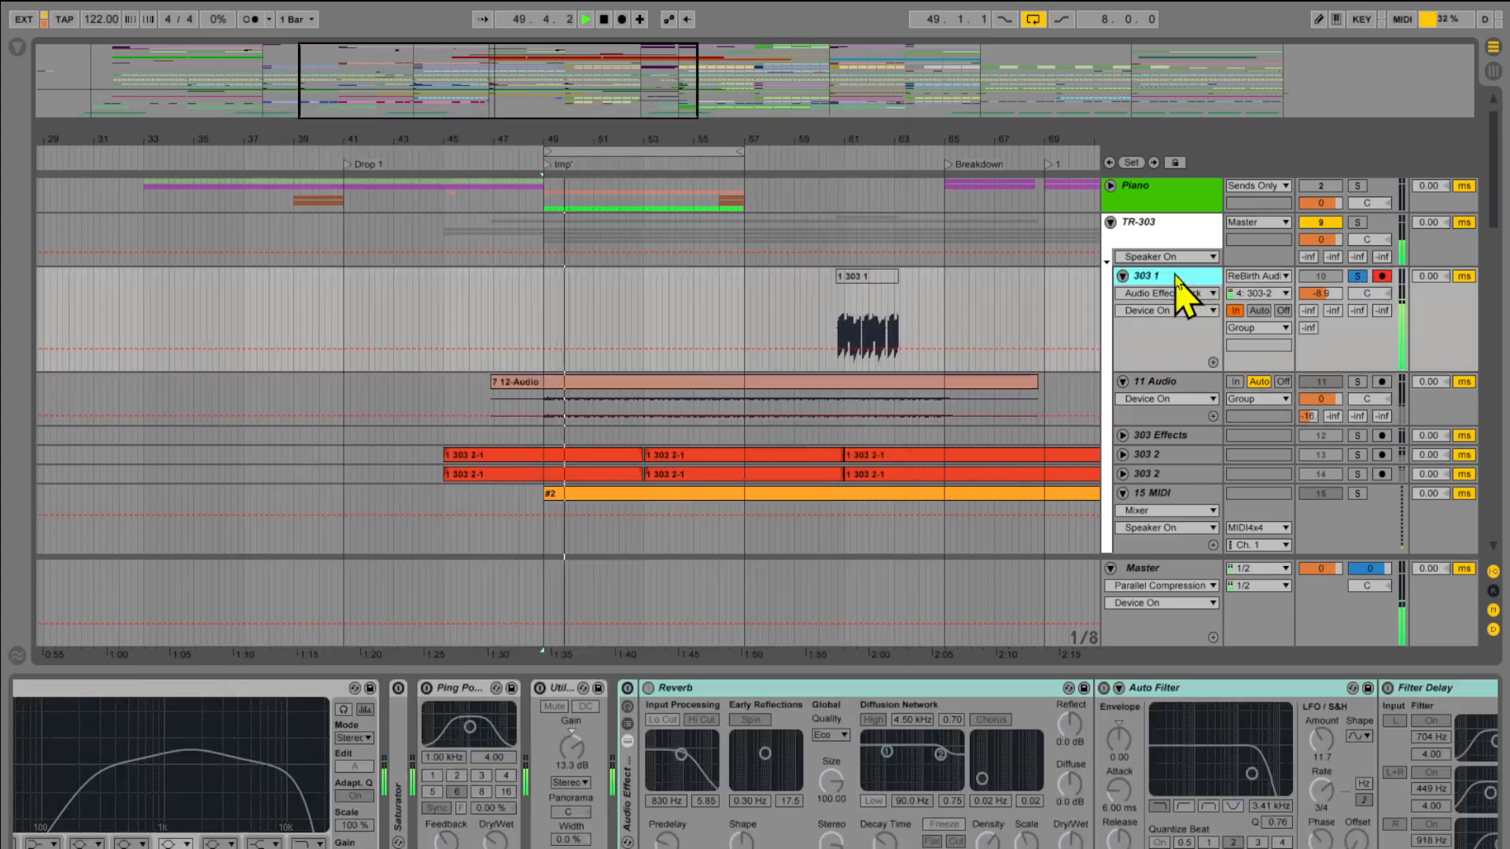
left_click(626, 688)
left_click(426, 689)
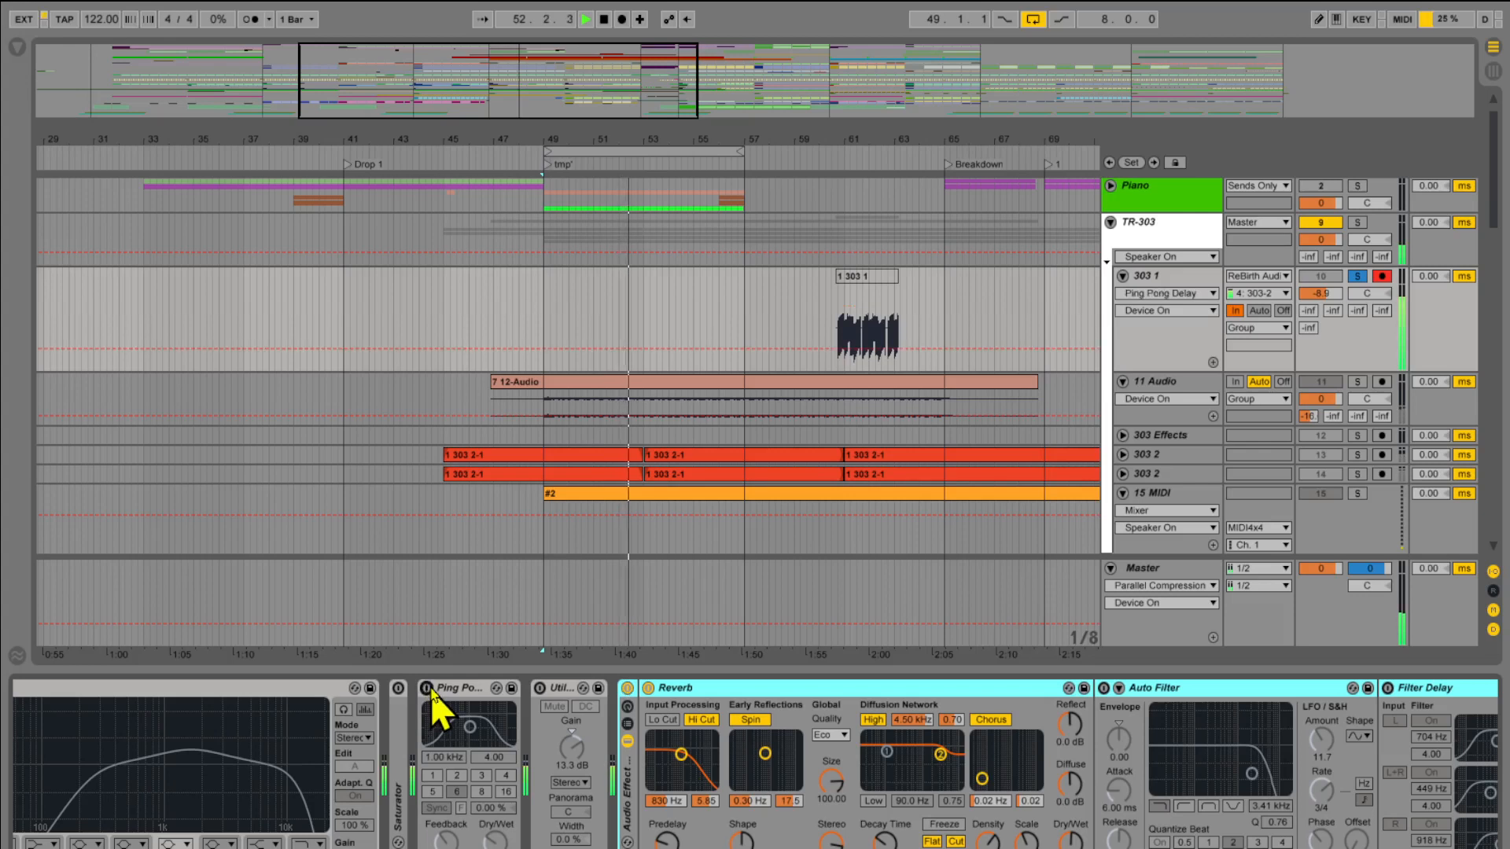
- Set the 303 1 track's volume to -4.5 dB and turn off its Audio Effect Rack and Ping Pong Delay
mouse_move(1321, 293)
left_mouse_down()
mouse_move(1324, 263)
mouse_move(1331, 303)
left_mouse_up()
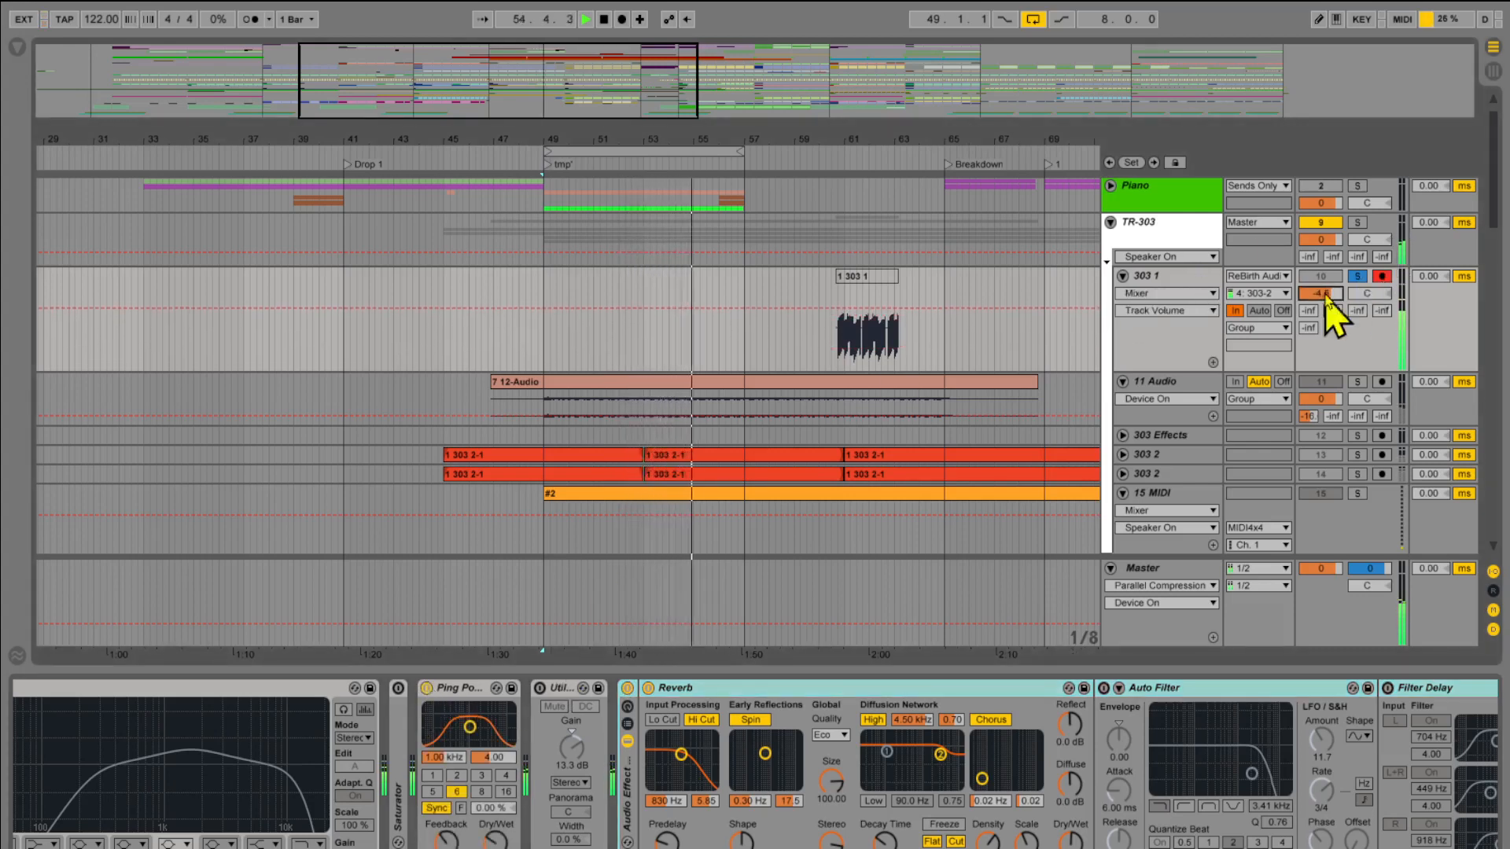
left_click(626, 689)
left_click(430, 689)
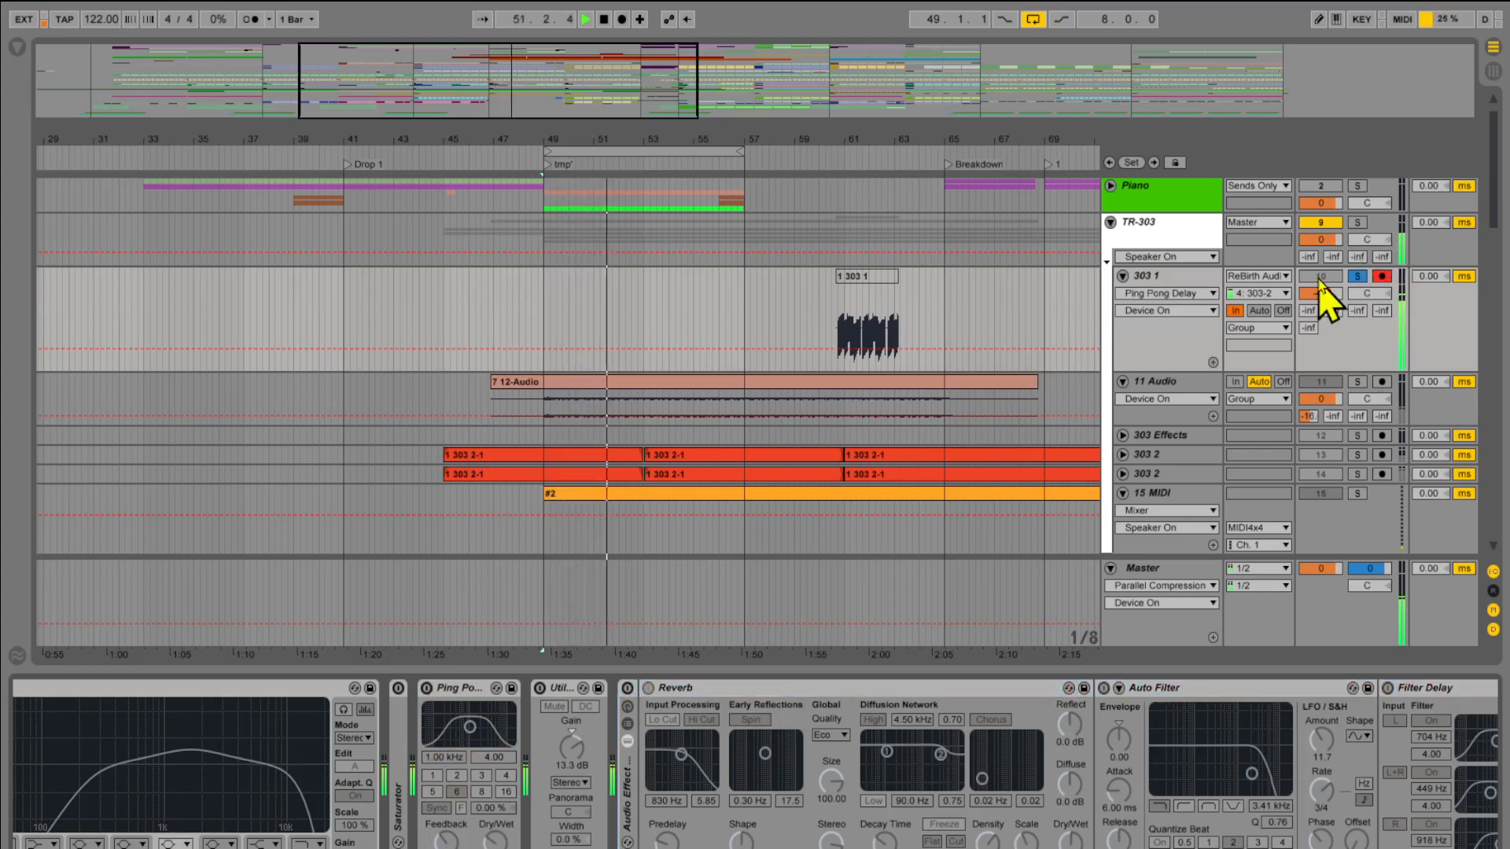
- Solo the 16 MIDI track together with the 303 1 track, and stop playback
scroll(1123, 479, "down", 2)
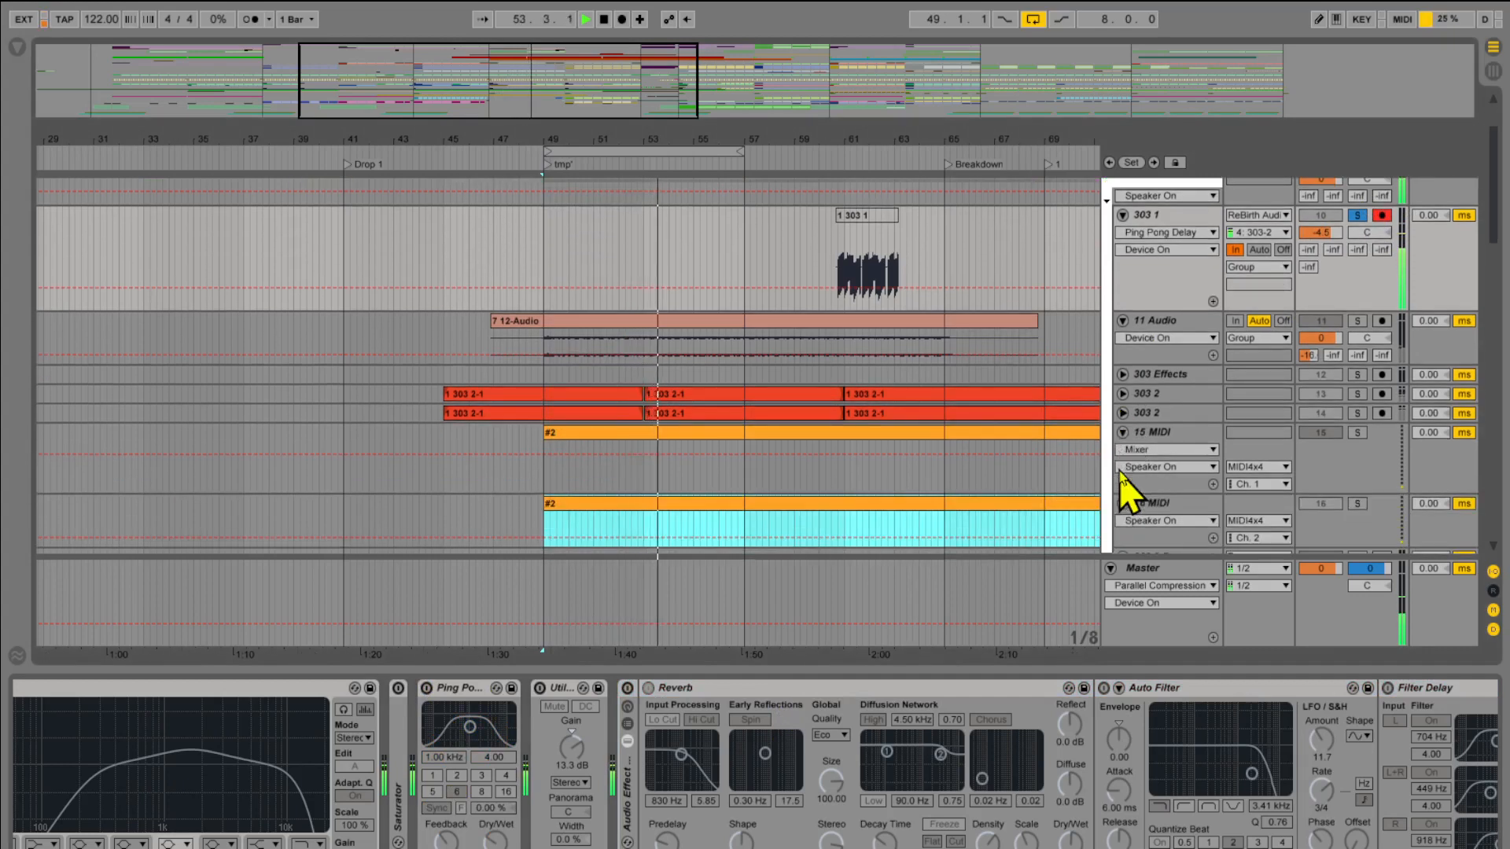
scroll(1122, 482, "down", 1)
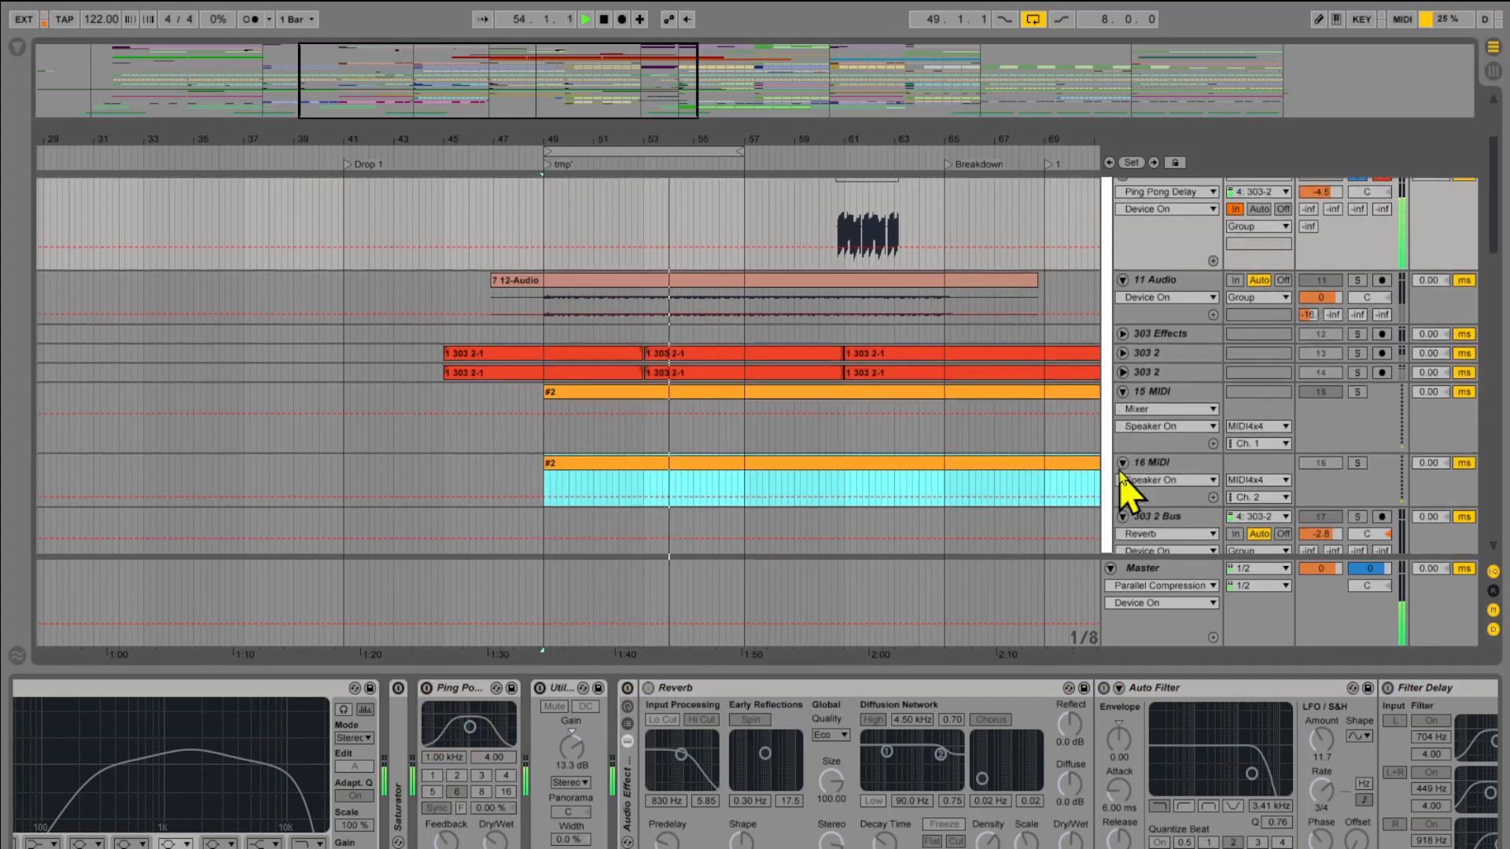
left_click(1357, 464)
scroll(1314, 422, "up", 2)
left_click(1357, 255, "ctrl")
scroll(1321, 438, "down", 2)
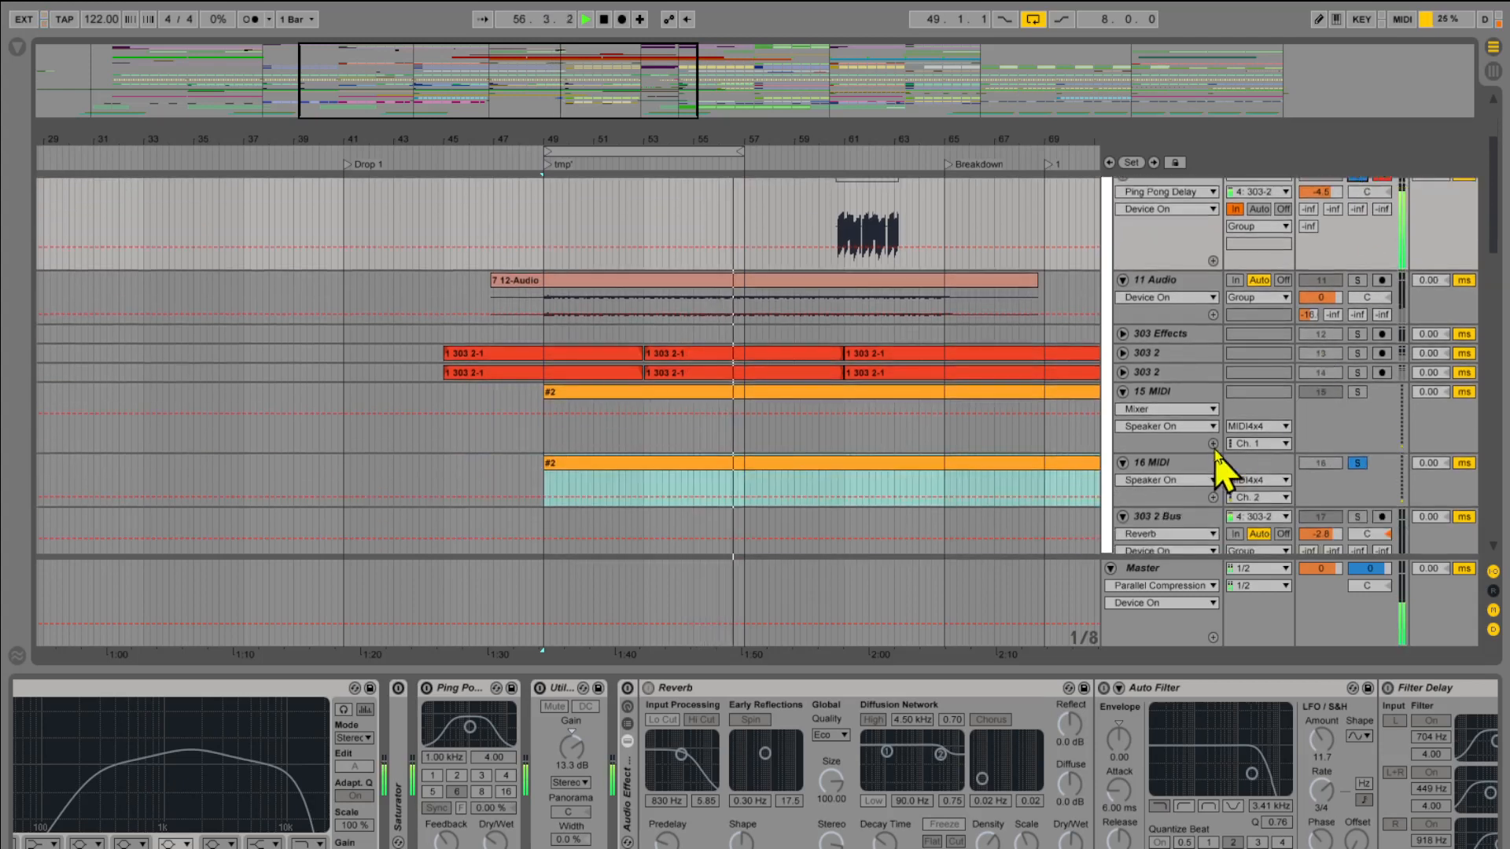
left_click(604, 19)
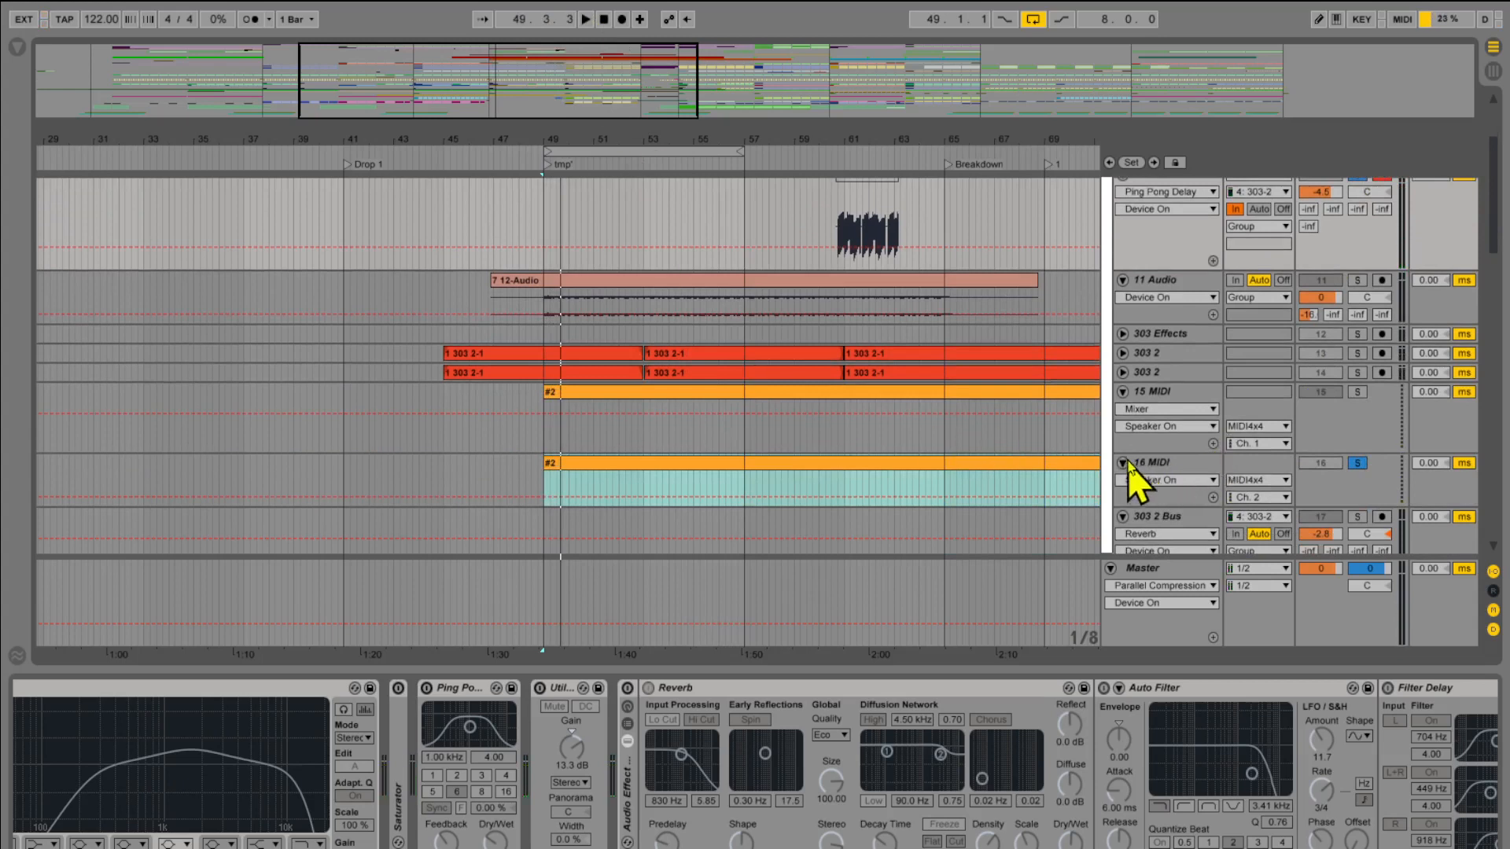
- Leave full-screen mode and open the MIDI Sync preferences to examine the MIDI port settings
scroll(1159, 480, "down", 1)
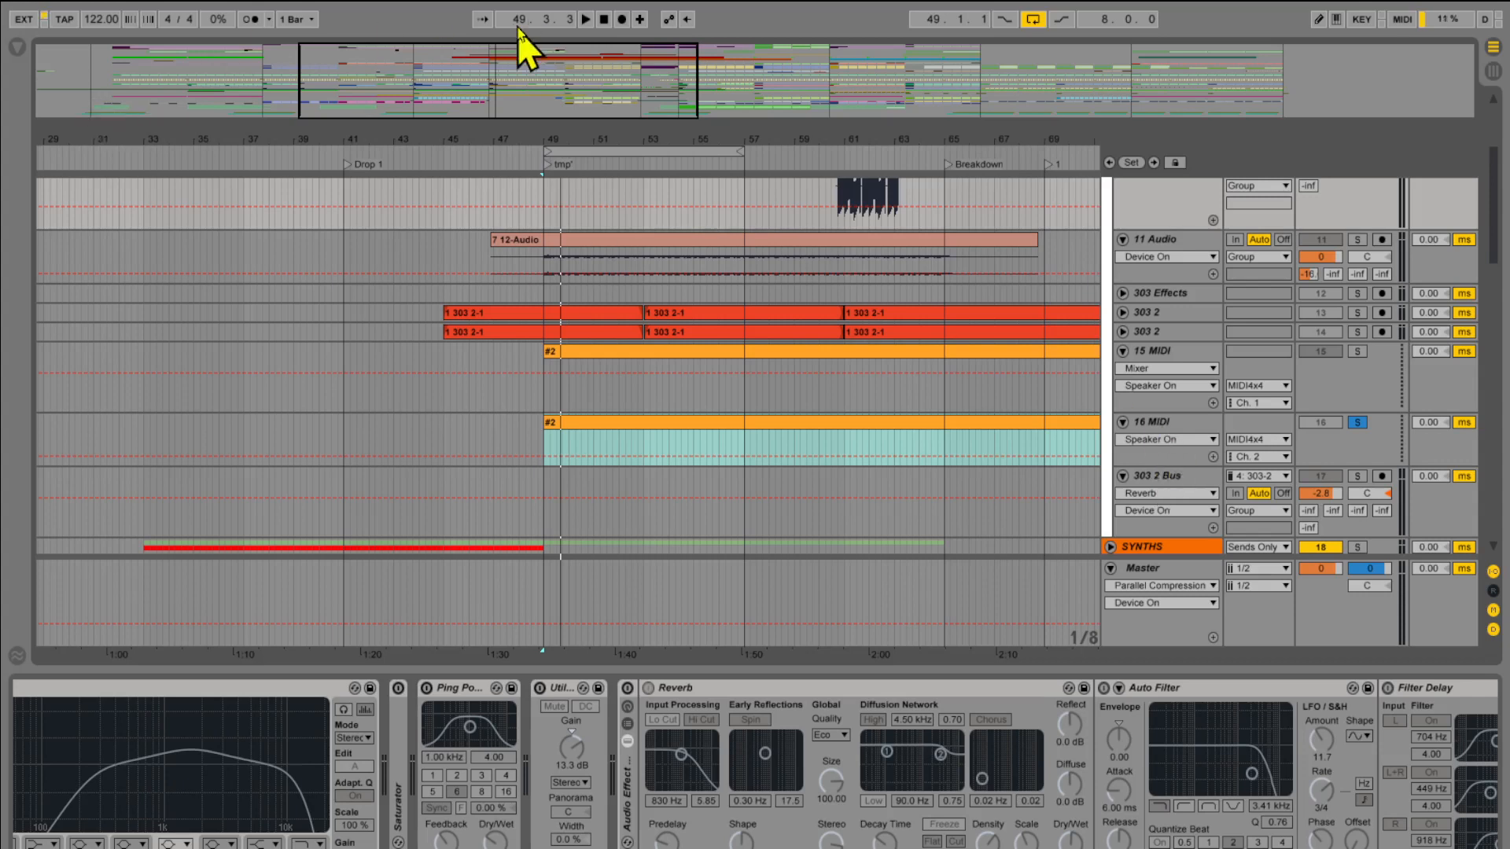
key("F11")
left_click(172, 34)
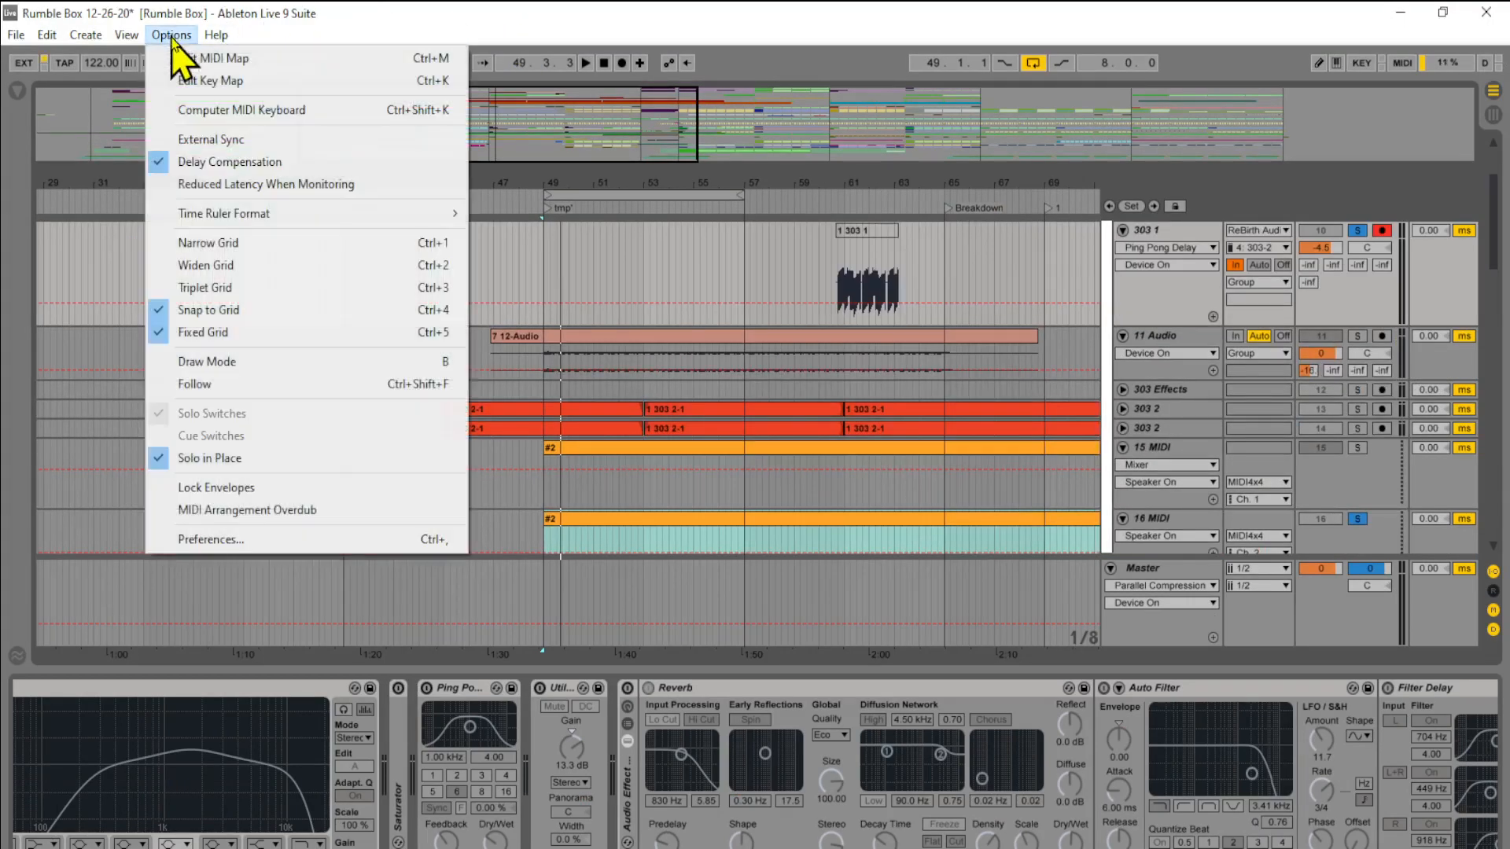
left_click(193, 539)
left_click(574, 288)
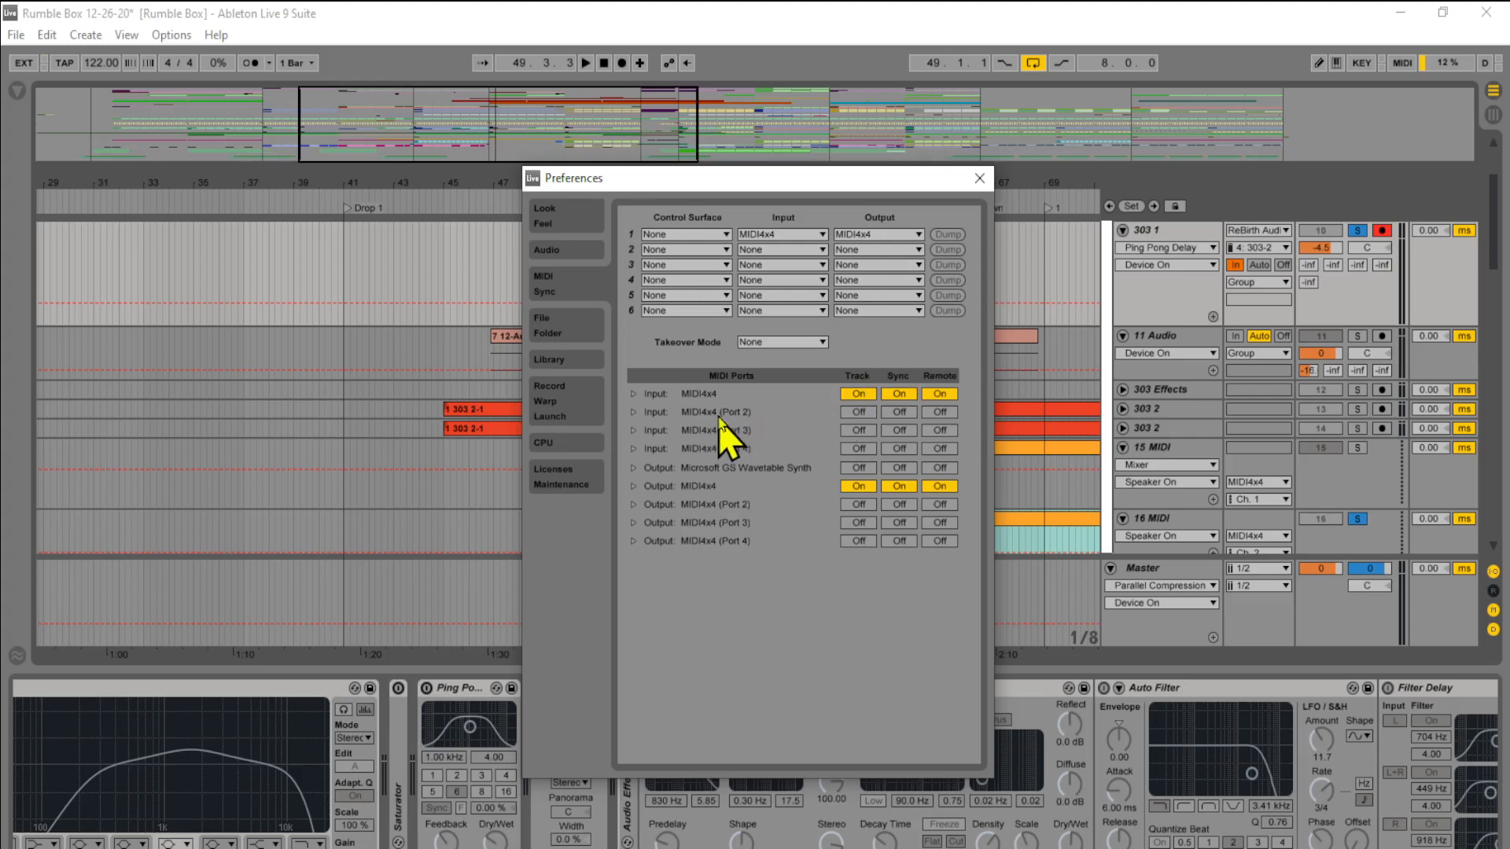
- Switch to ReBirth RB-338, open the Quick Remote MIDI Mapping editor from its preferences, and view the knobs available for an unassigned row
key("alt+Tab")
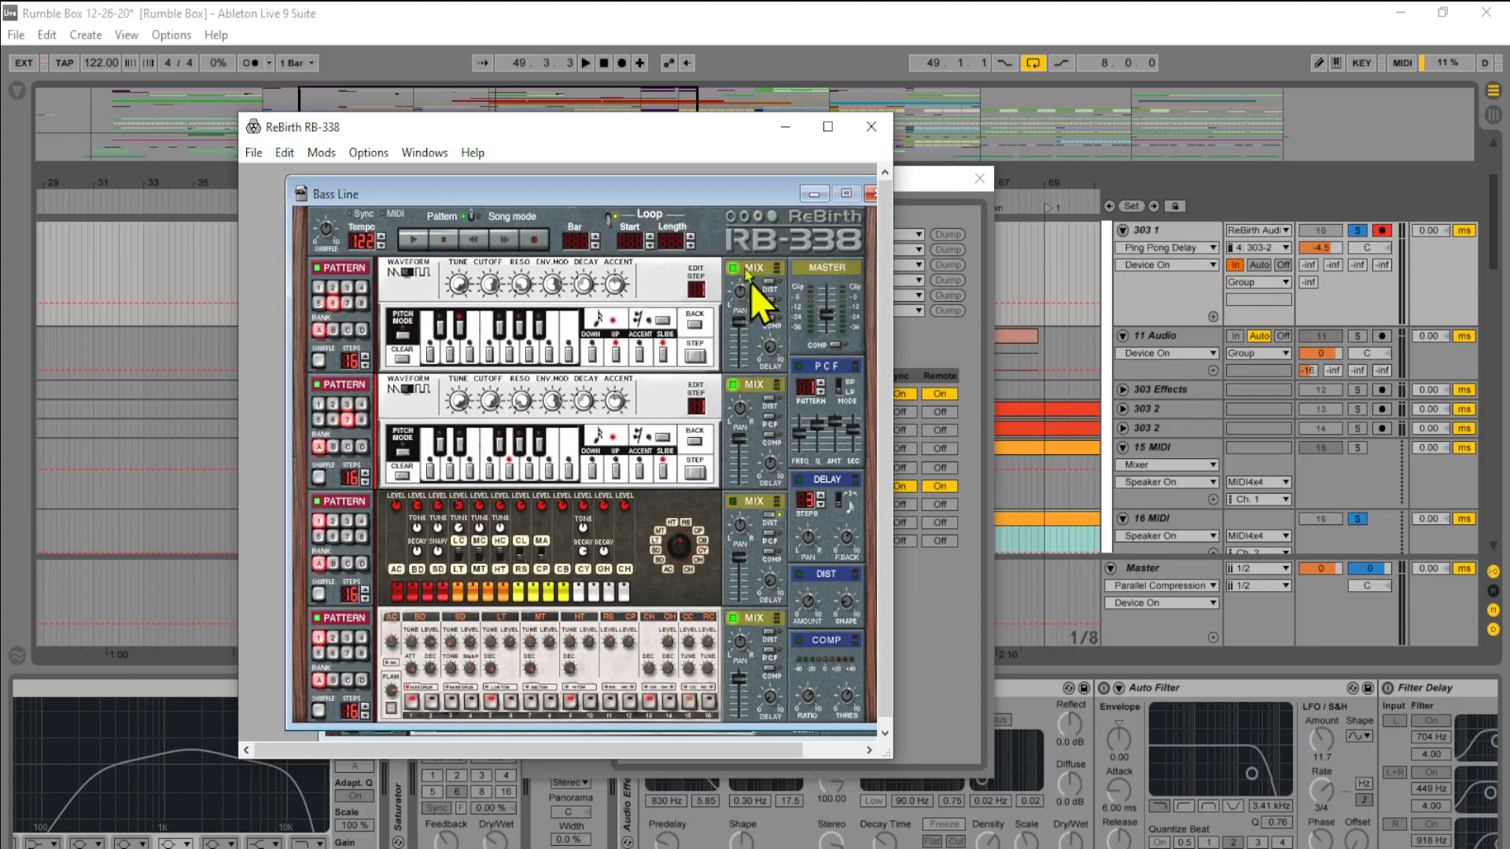
left_click(375, 157)
mouse_move(321, 153)
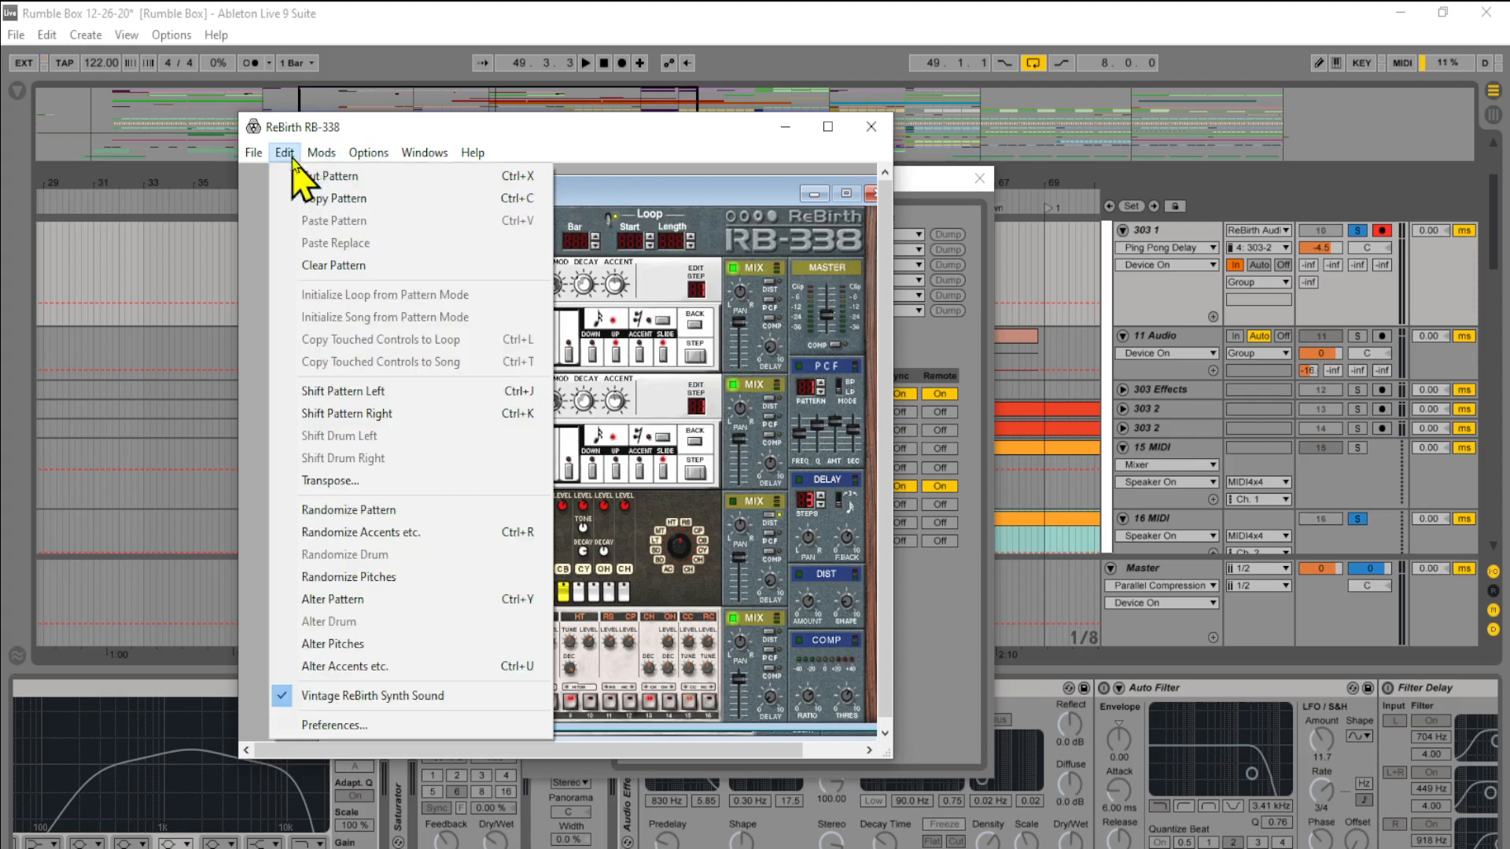
left_click(334, 725)
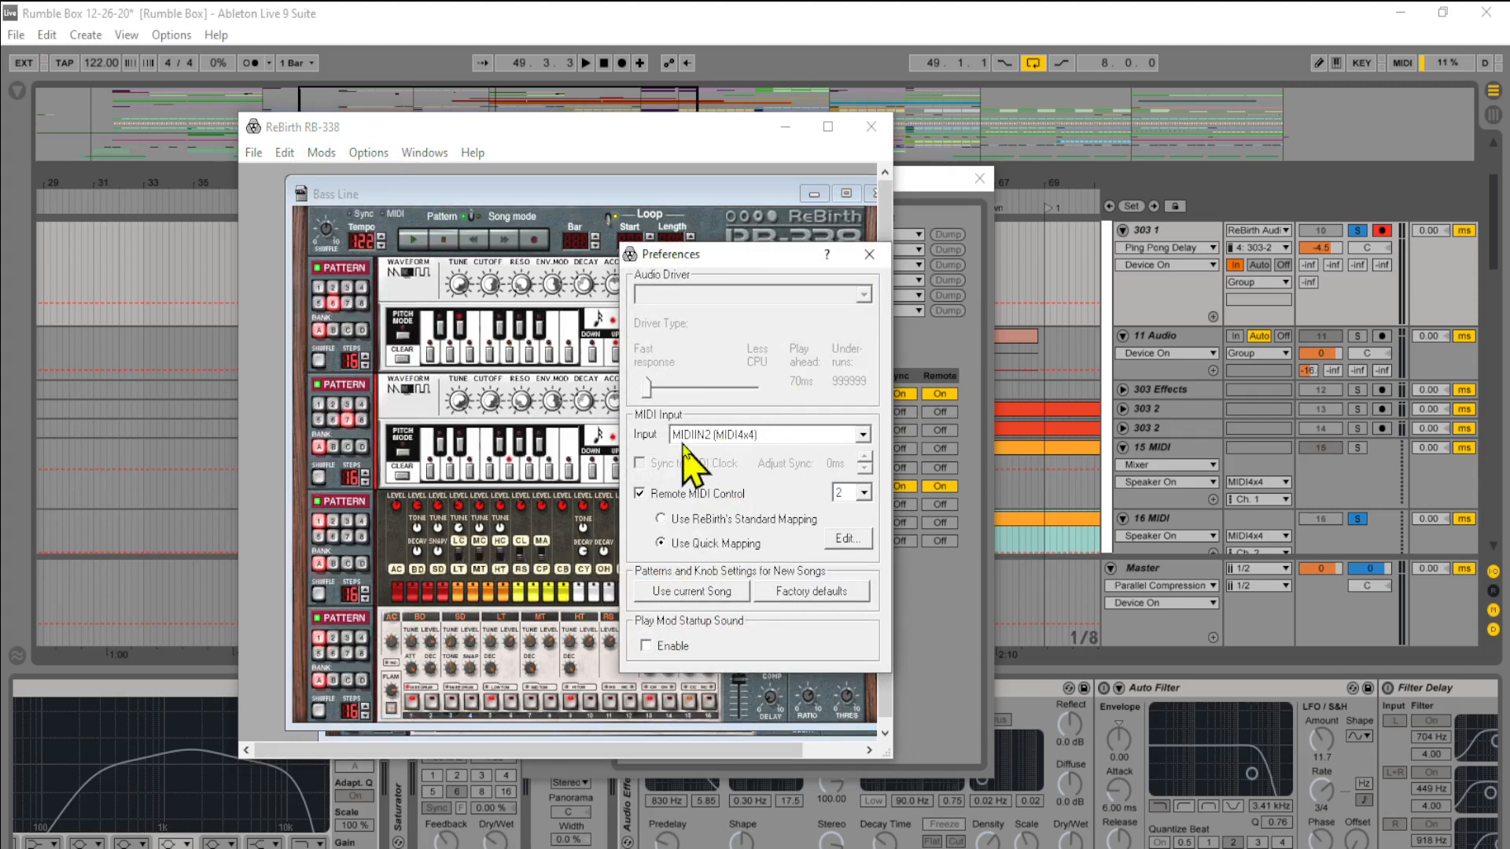
left_click(846, 540)
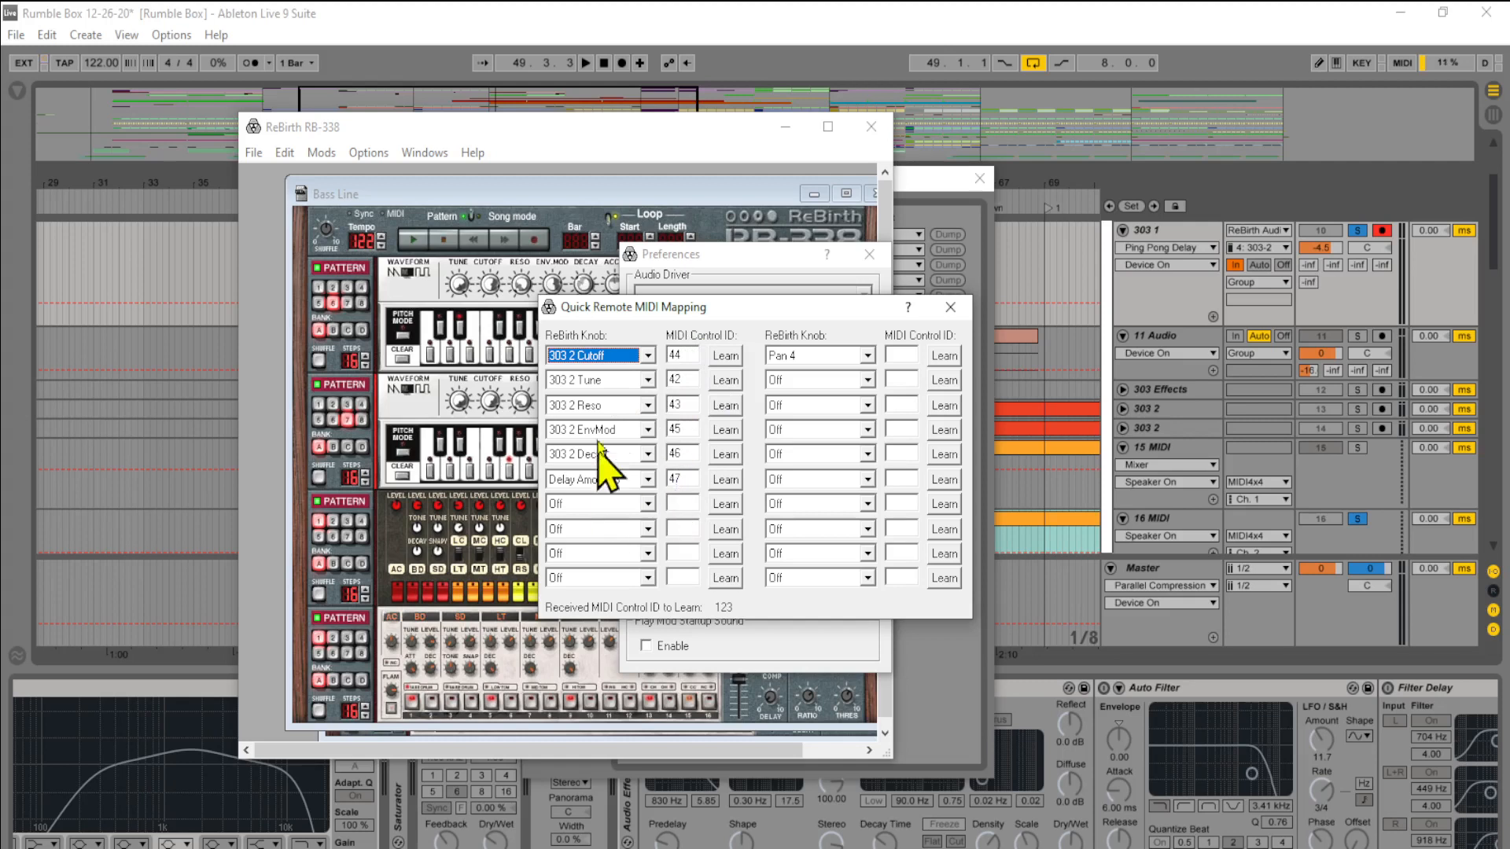
left_click(648, 504)
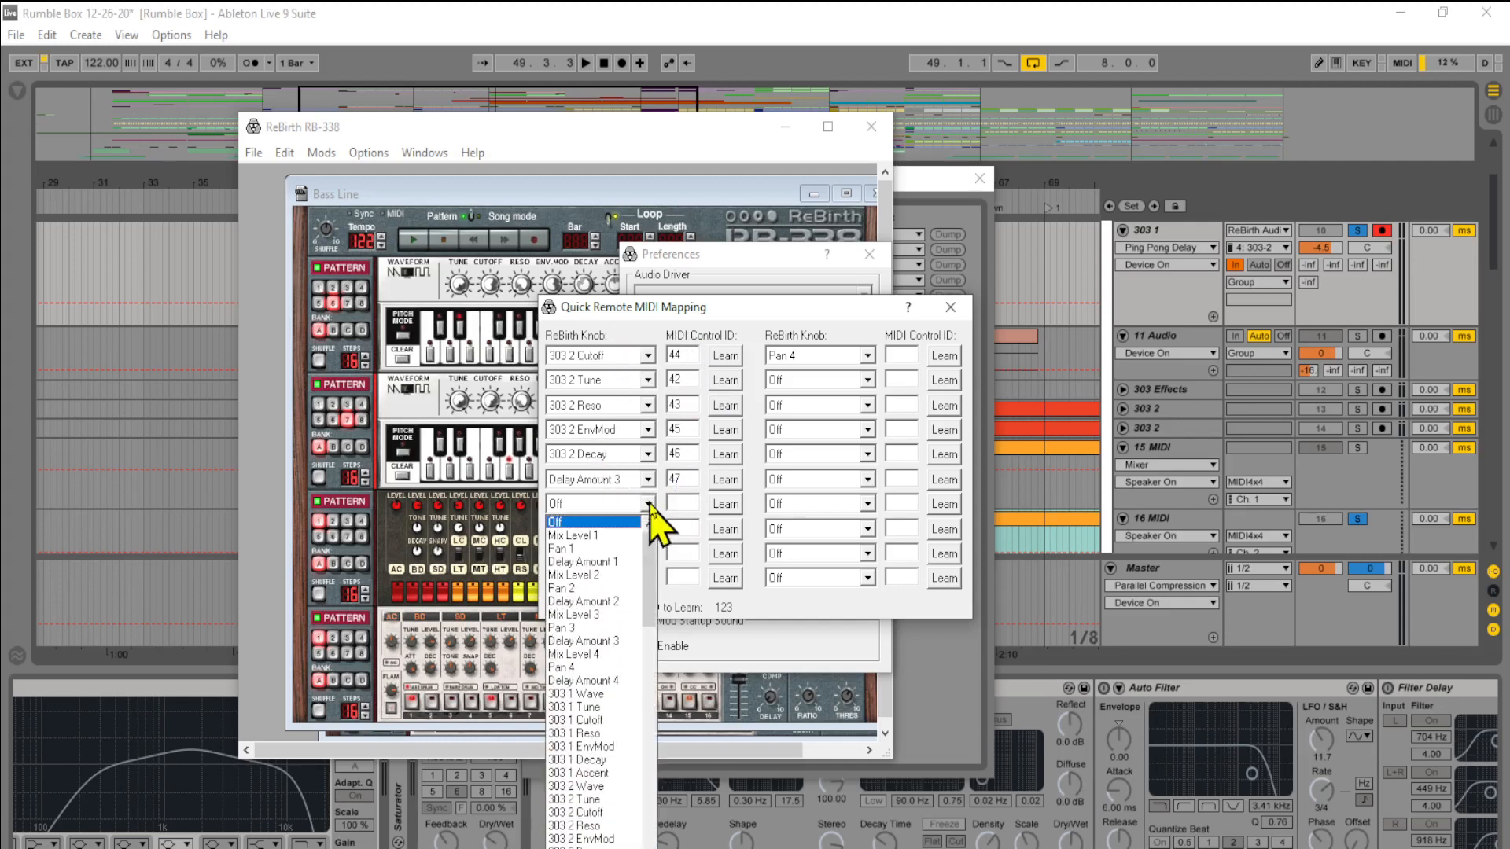
mouse_move(664, 579)
left_mouse_down()
mouse_move(647, 830)
mouse_move(651, 588)
left_mouse_up()
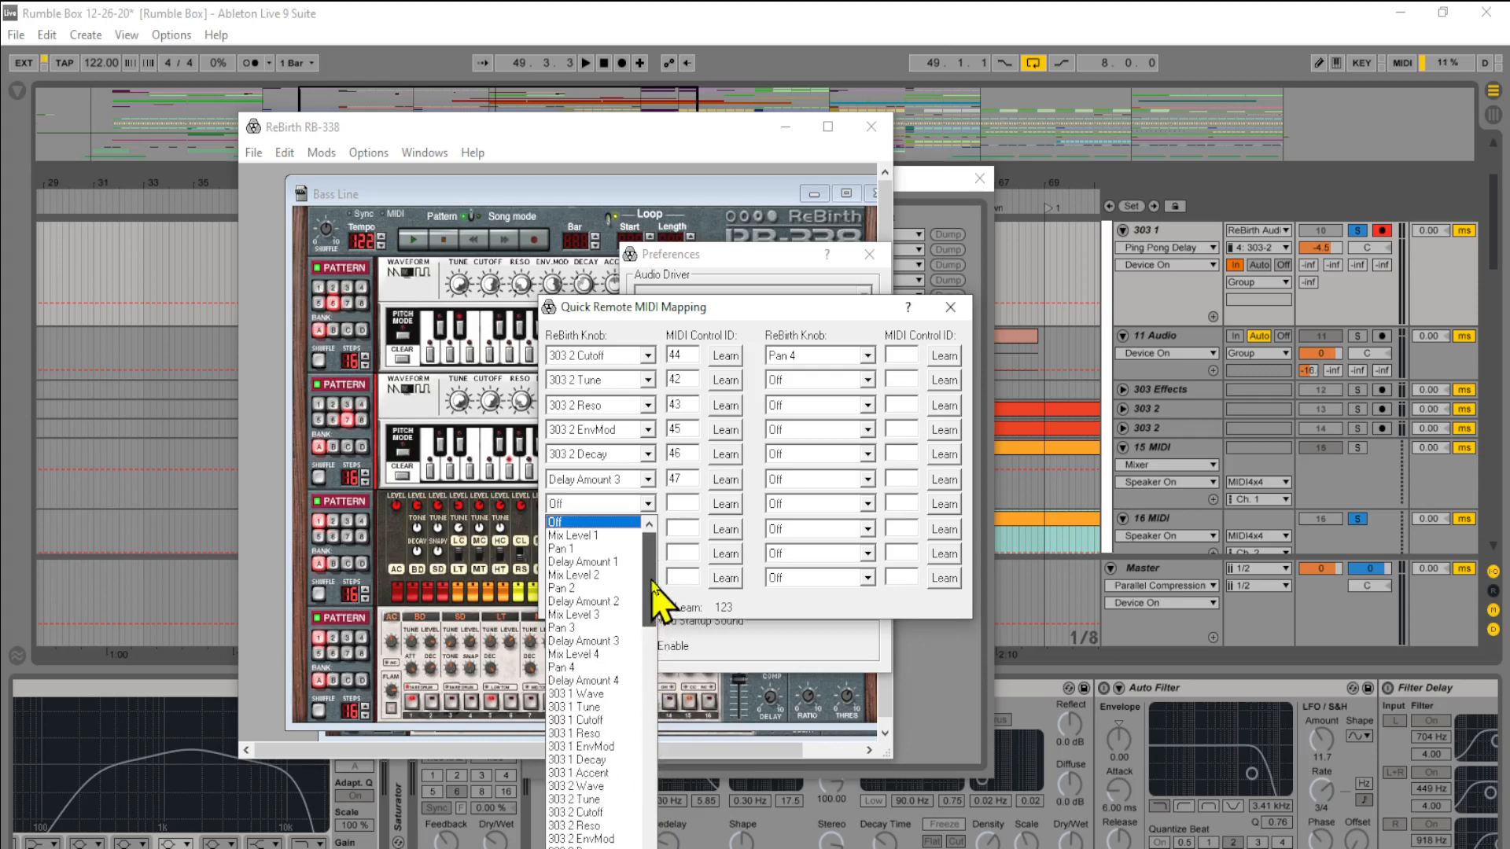
- Close ReBirth's mapping and preferences dialogs while keeping the program open, then switch to Ableton Live and close its Preferences
left_click(952, 308)
left_click(952, 308)
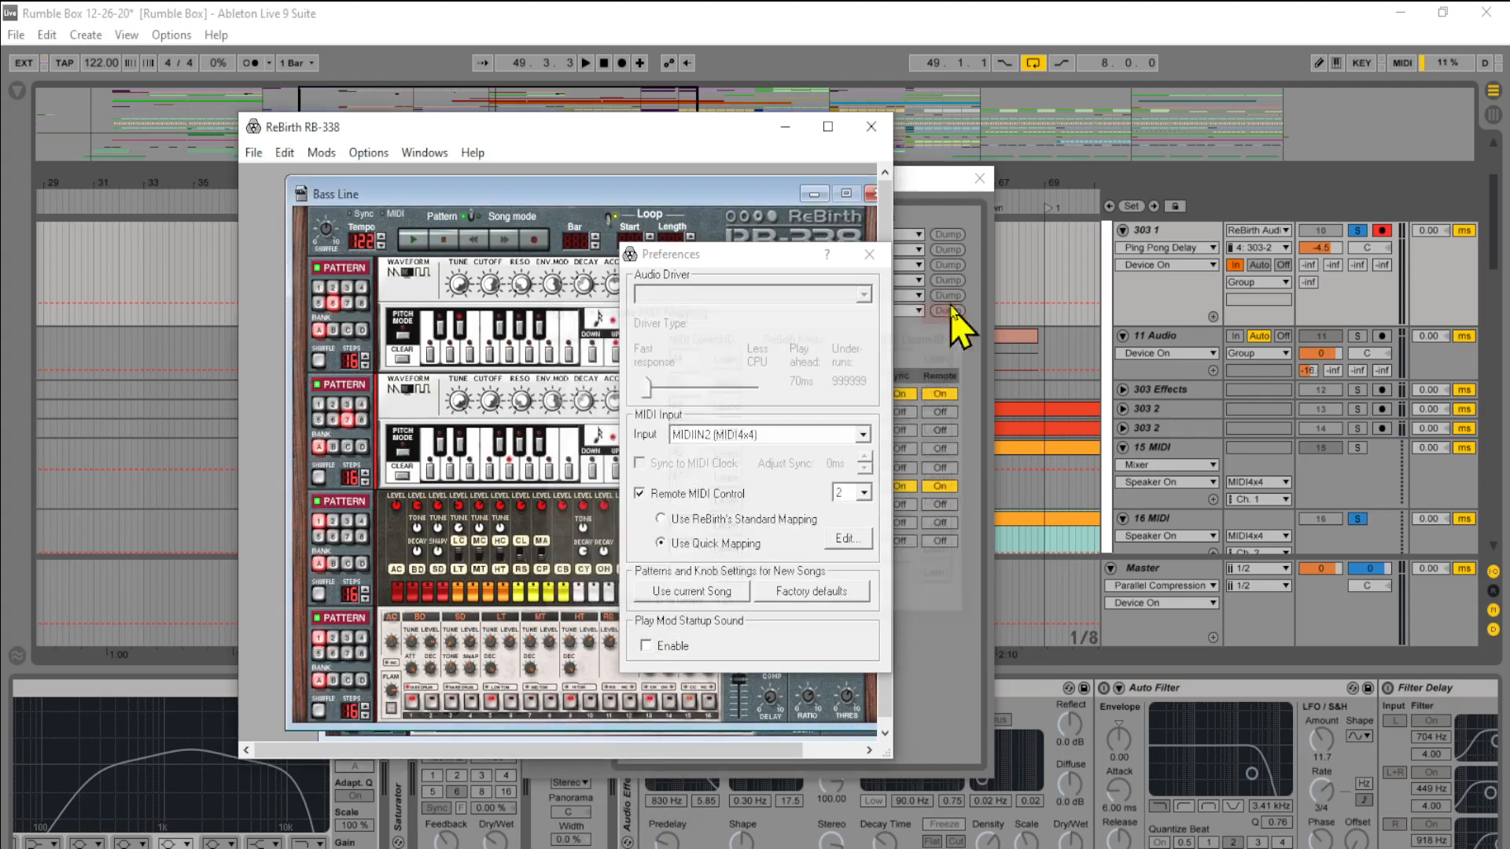
left_click(871, 256)
left_click(870, 127)
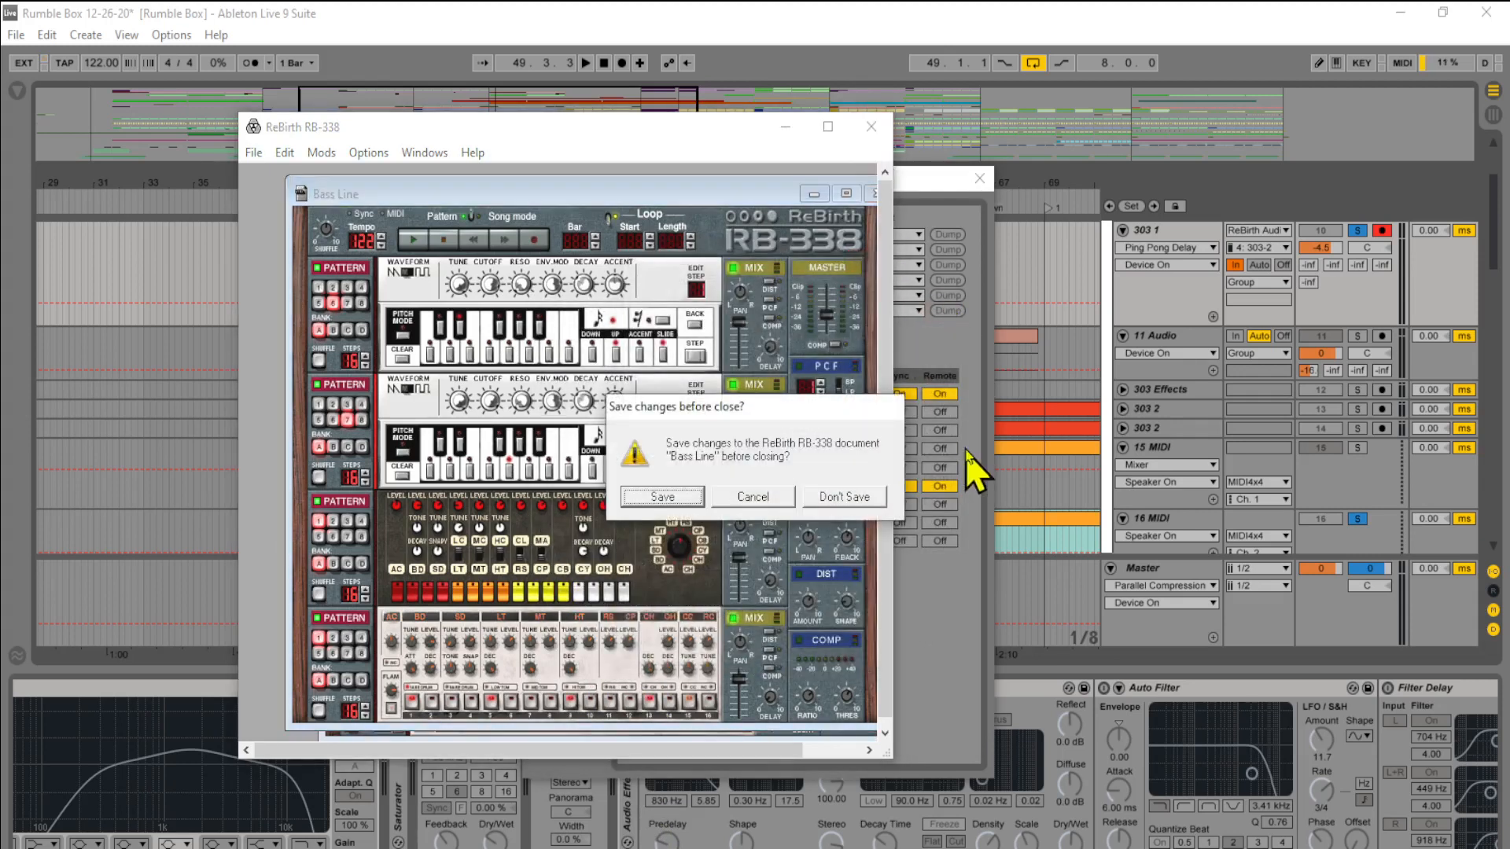
left_click(769, 501)
left_click(1186, 525)
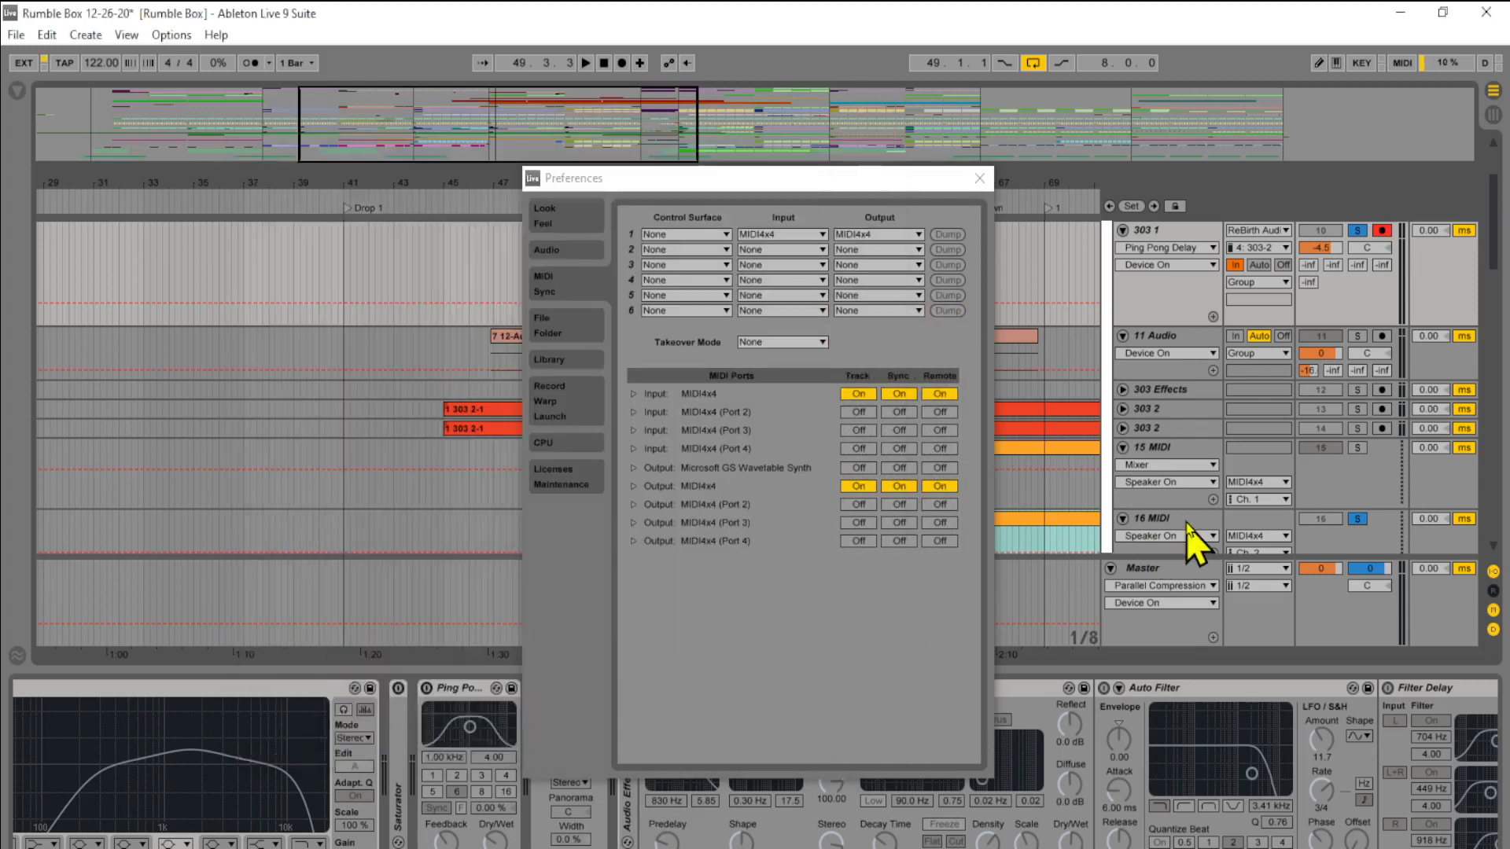
left_click(979, 178)
- Open the #2 clip on the 16 MIDI track and enlarge the clip view to show its envelope
scroll(1217, 464, "down", 3)
double_click(869, 435)
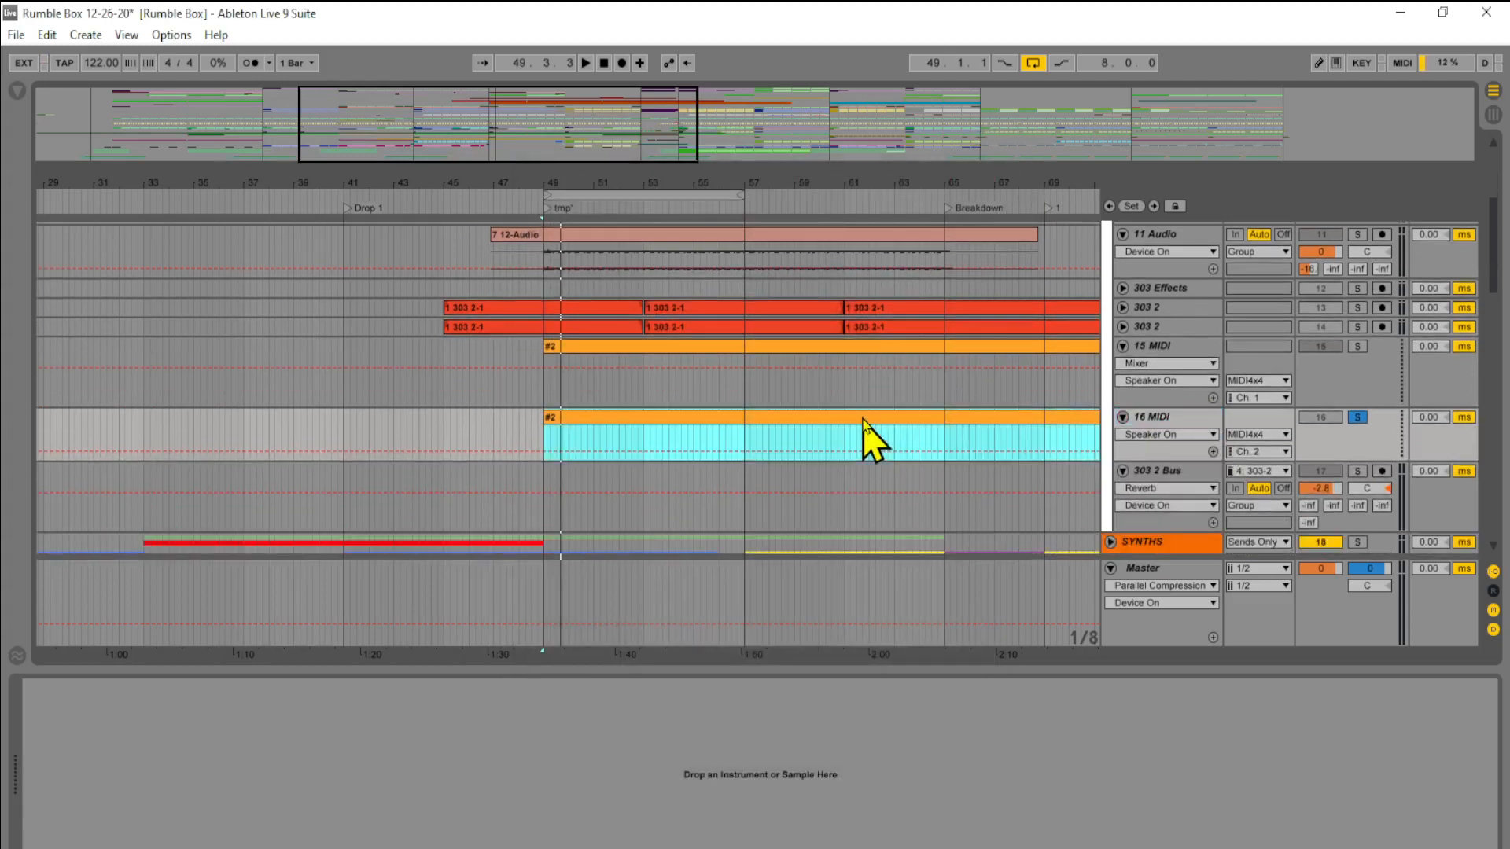
left_click_drag(589, 663, 591, 577)
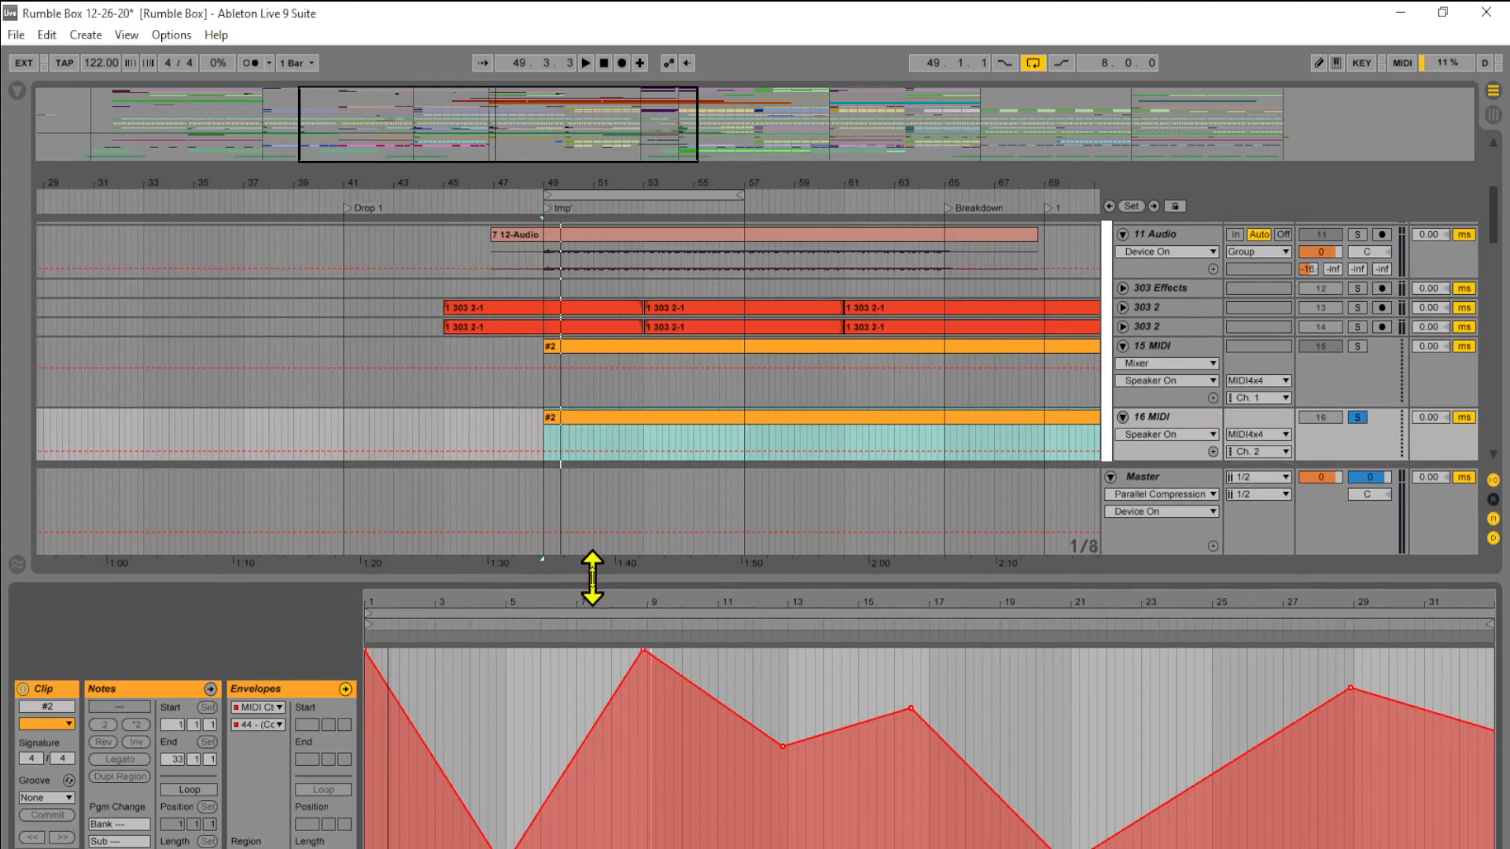
scroll(716, 350, "down", 3)
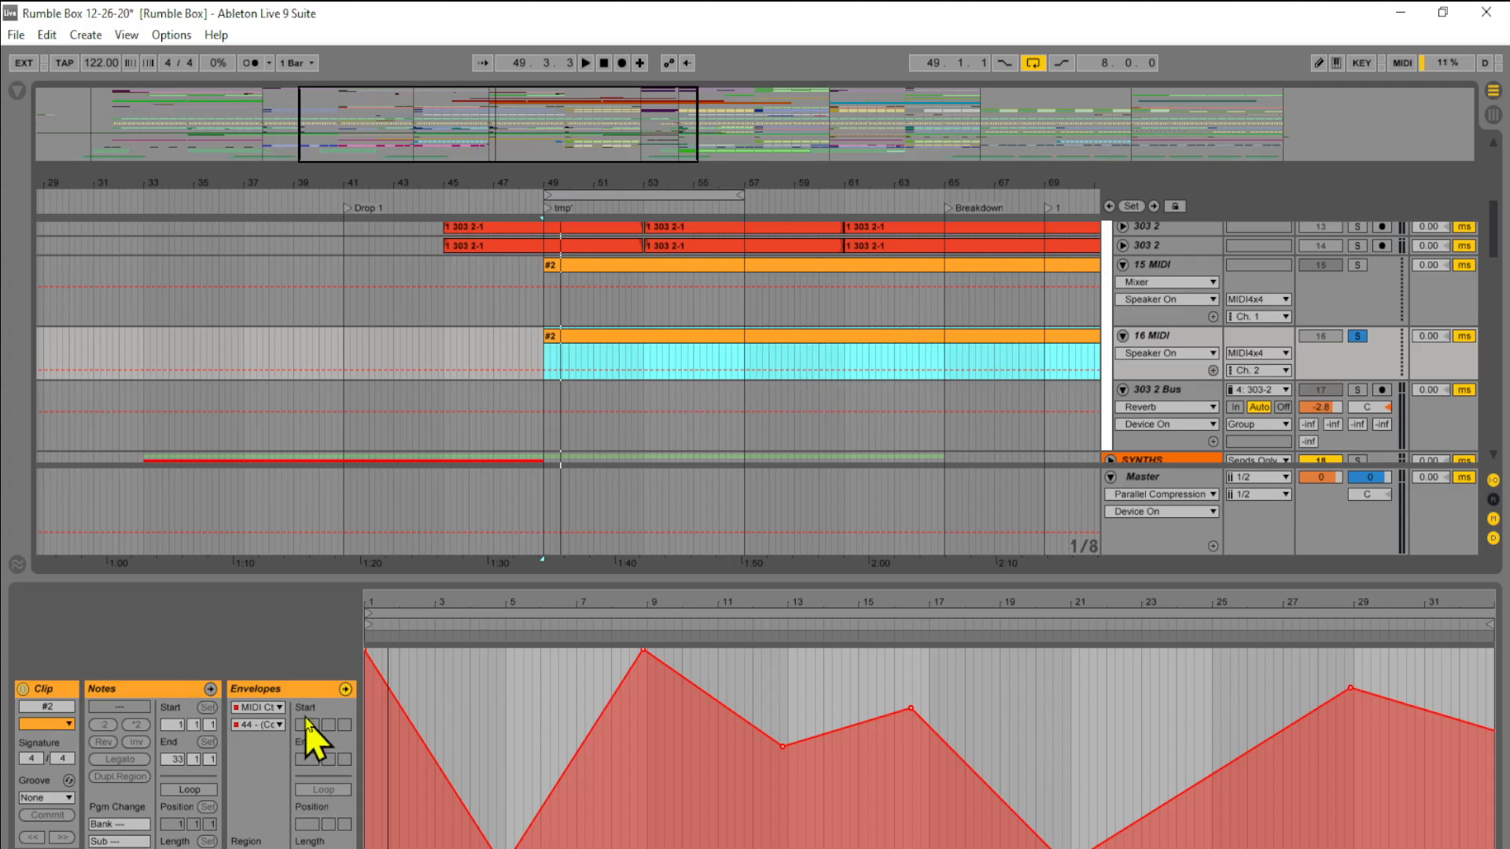
- Look through the #2 clip's MIDI controller envelopes and select 44 - (Controller)
left_click(280, 706)
left_click(299, 721)
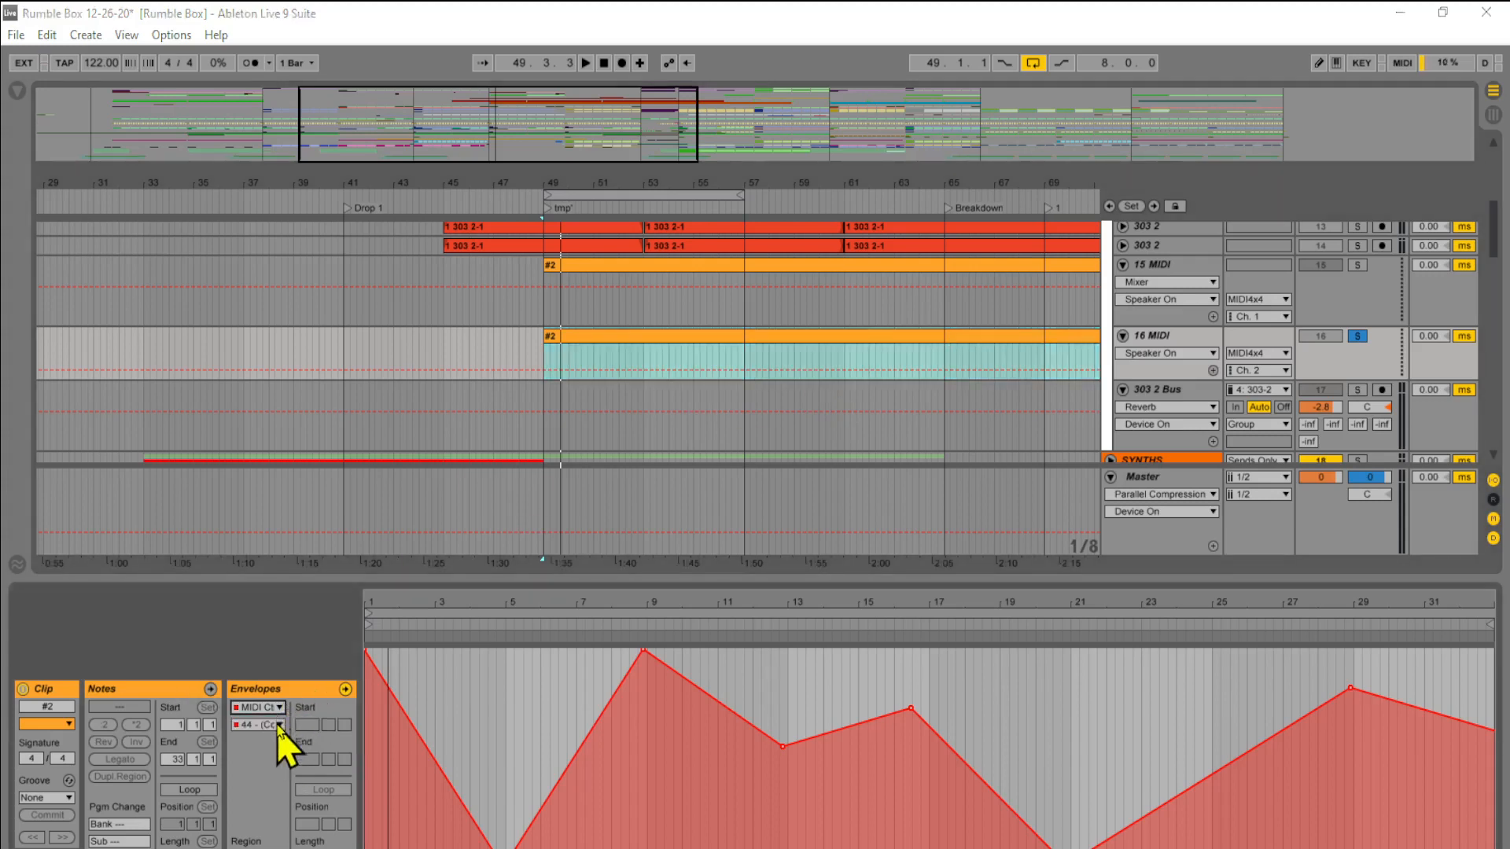
left_click(279, 725)
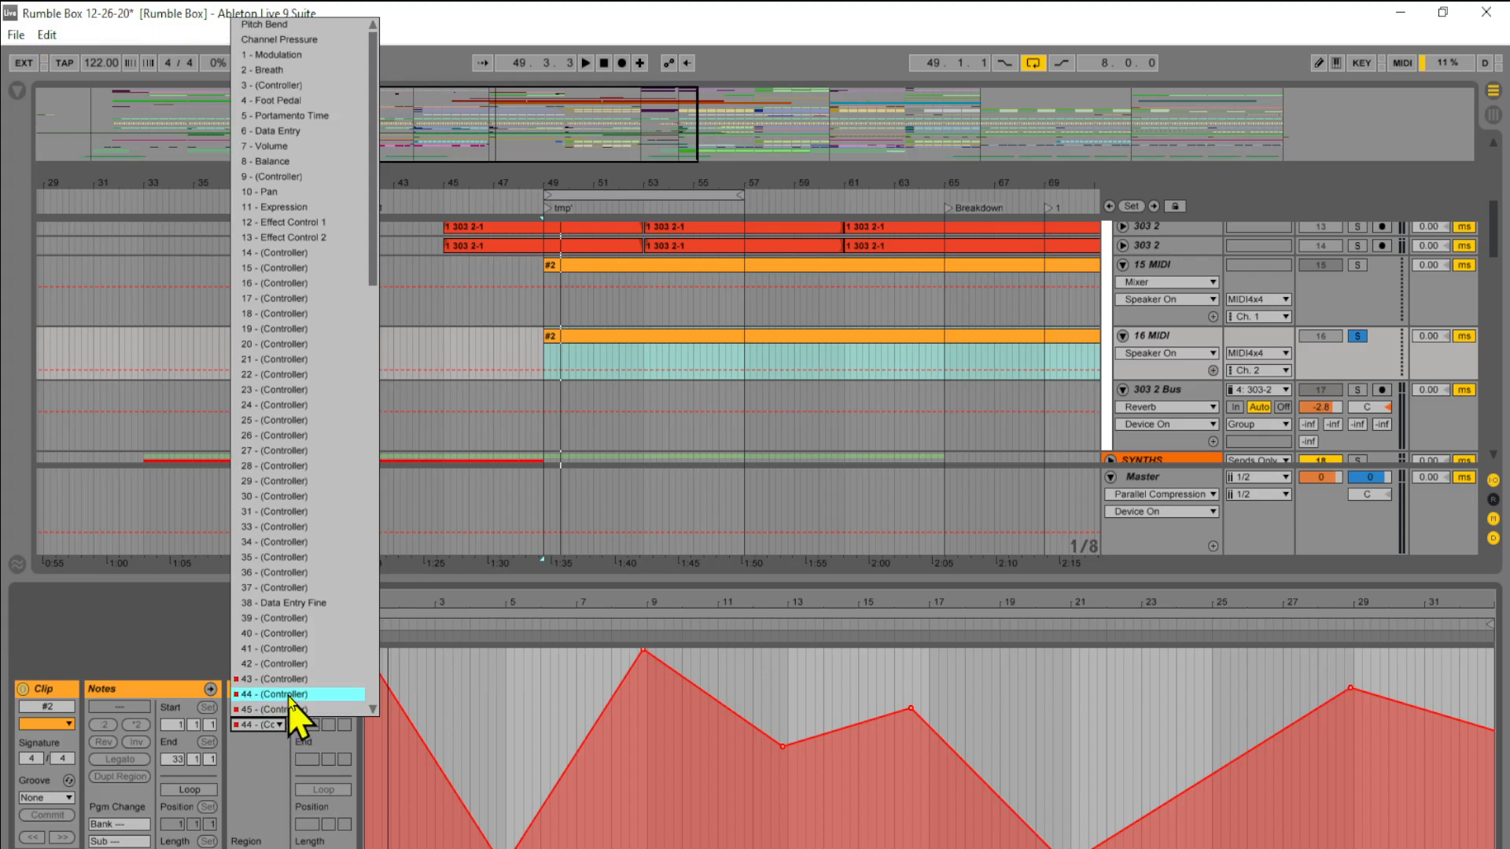
left_click(290, 695)
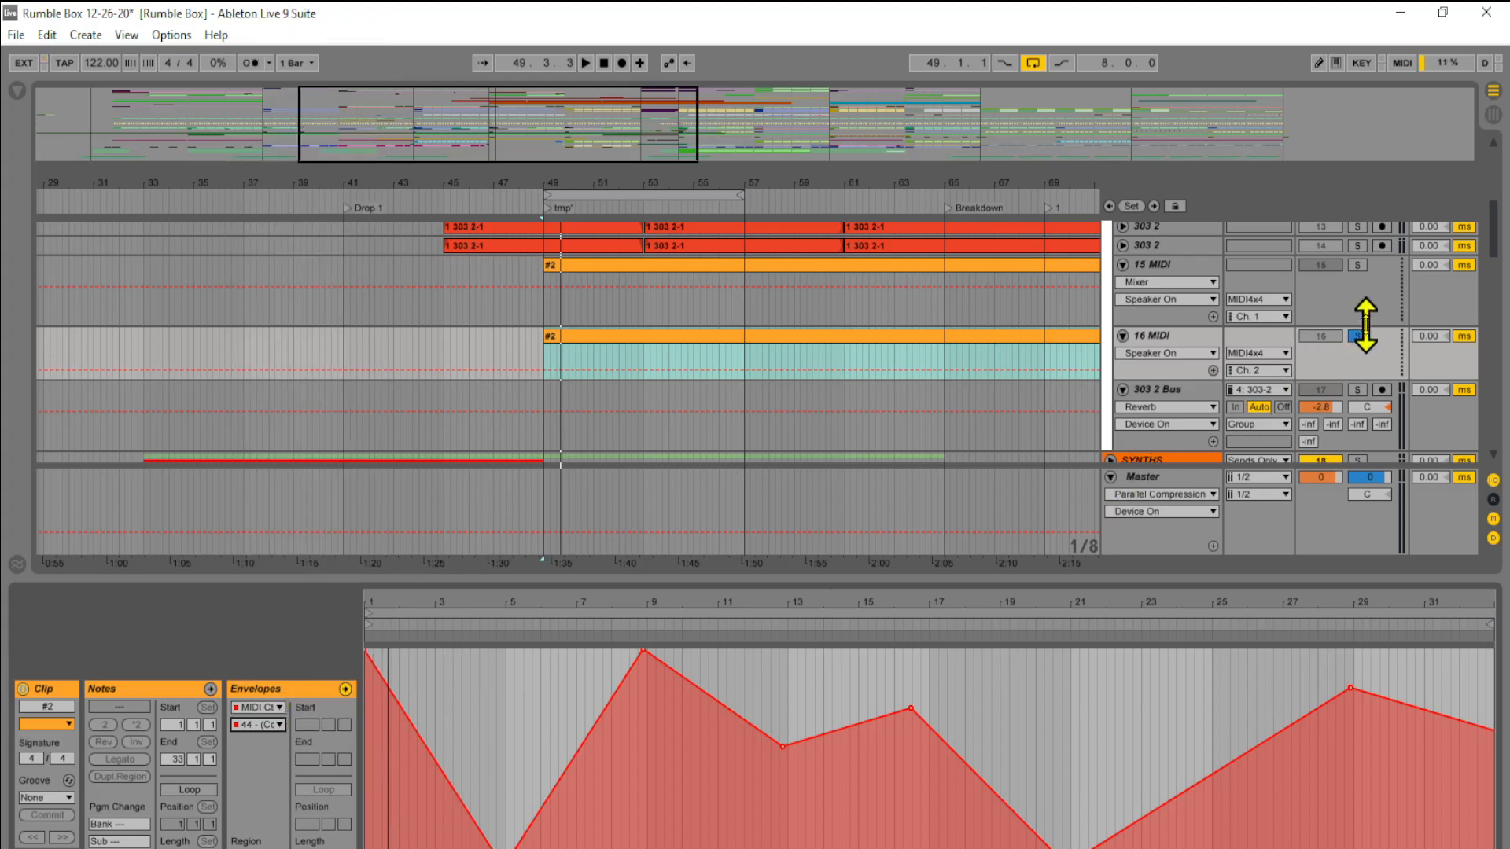
- Unsolo the 16 MIDI track, start playback, and turn on the 303 1 track's Audio Effect Rack
left_click(1357, 336)
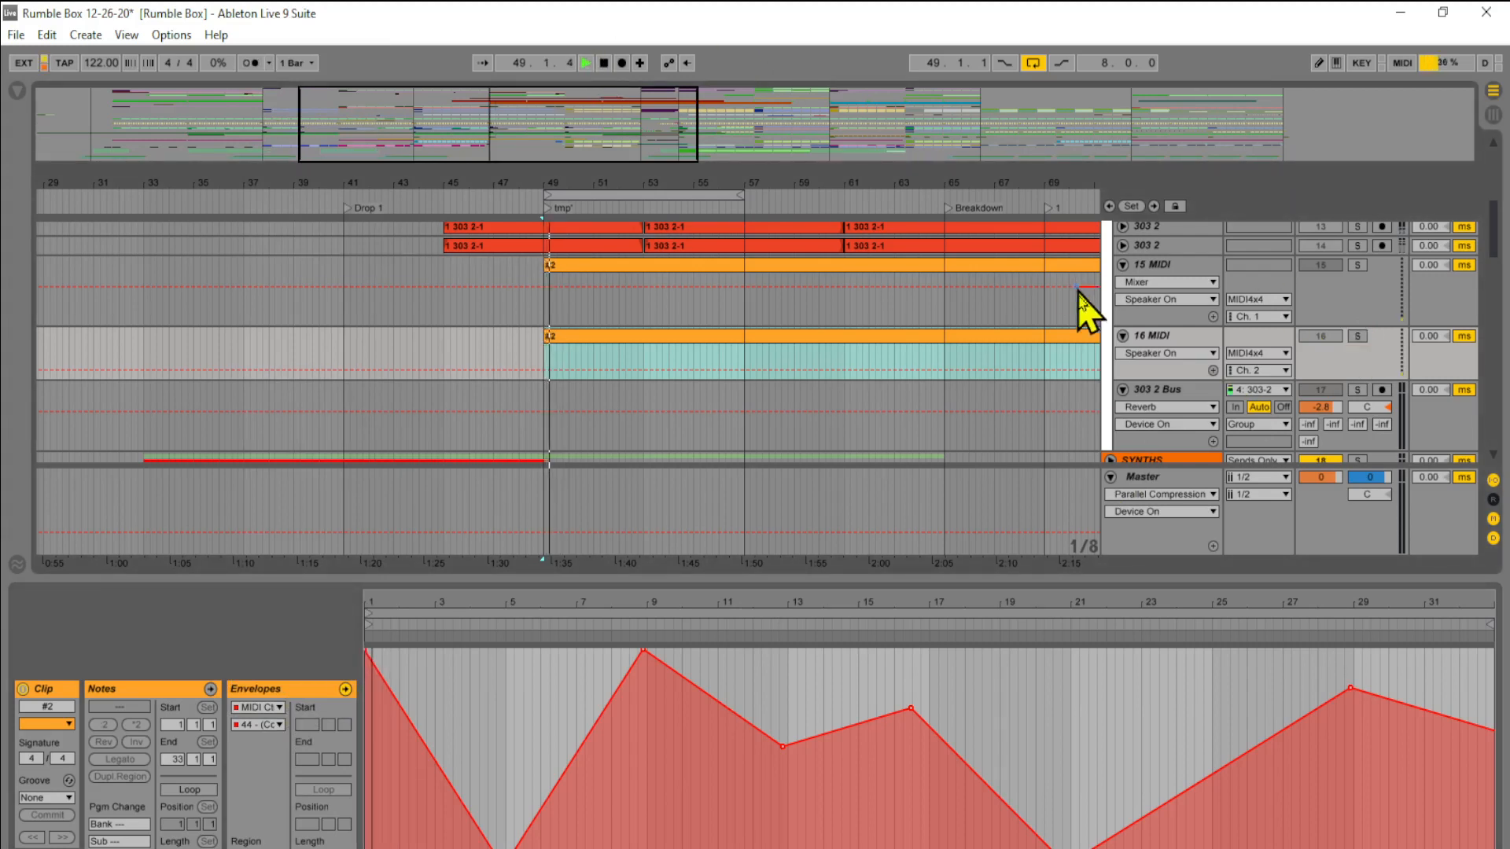
scroll(1073, 305, "up", 2)
scroll(960, 303, "up", 2)
scroll(964, 292, "up", 2)
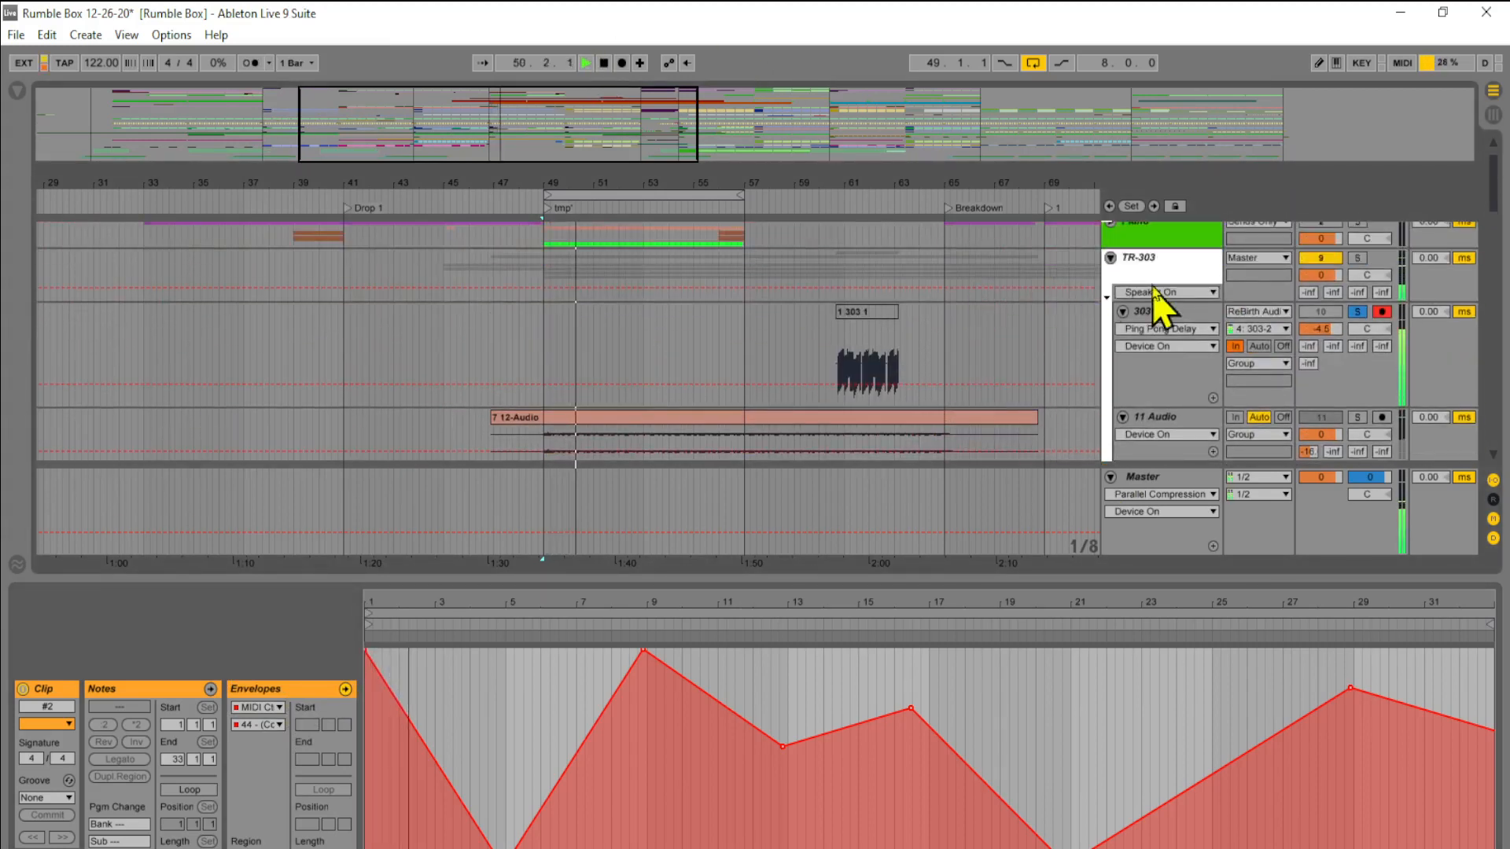
left_click(1167, 315)
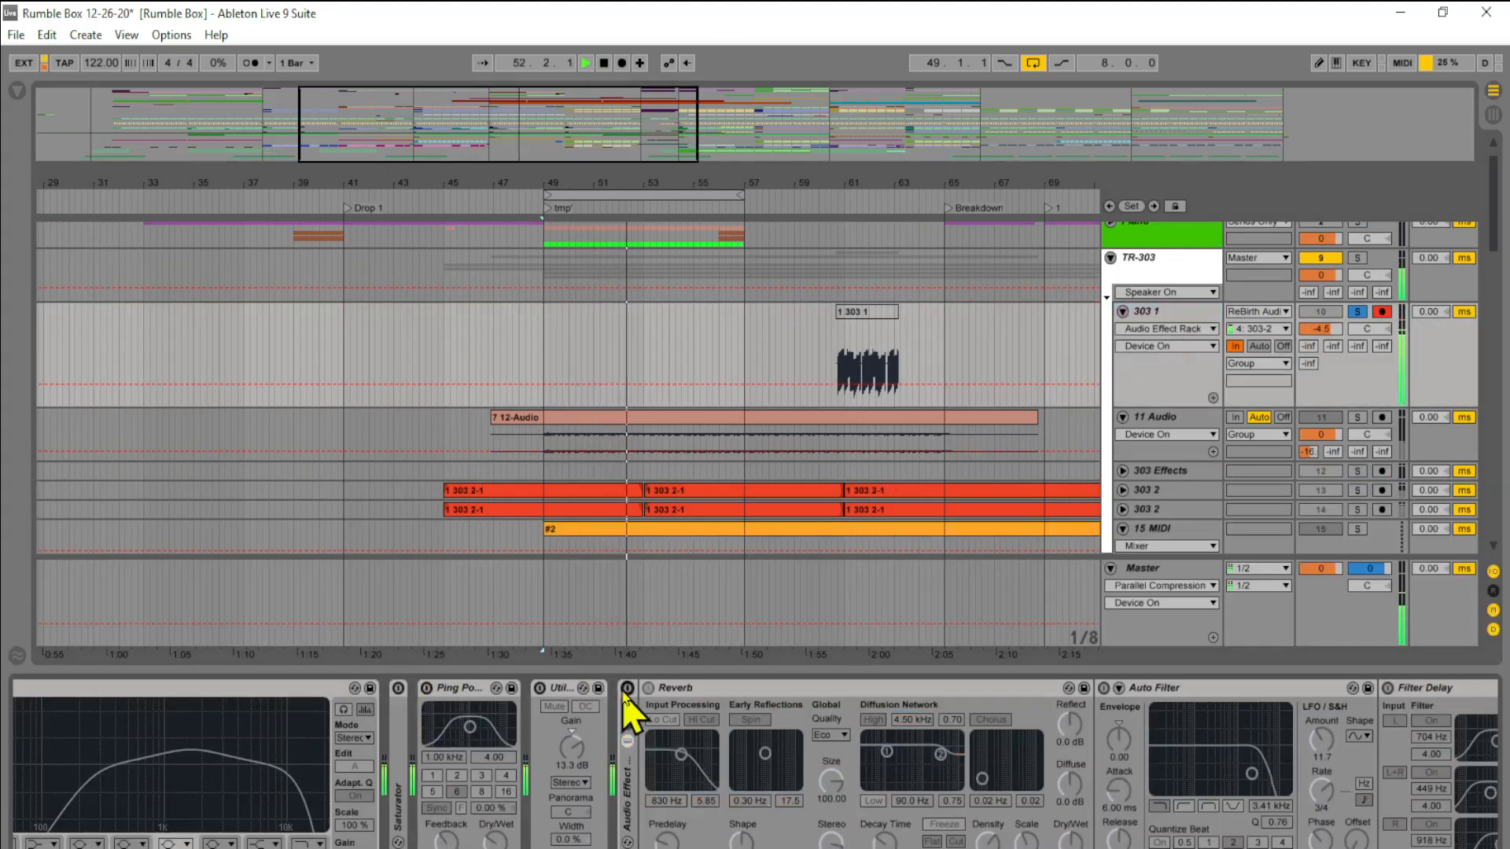
left_click(627, 689)
- Solo the 16 MIDI track again and open its #2 clip to examine the controller 44 envelope during playback
scroll(826, 393, "down", 2)
scroll(826, 398, "down", 2)
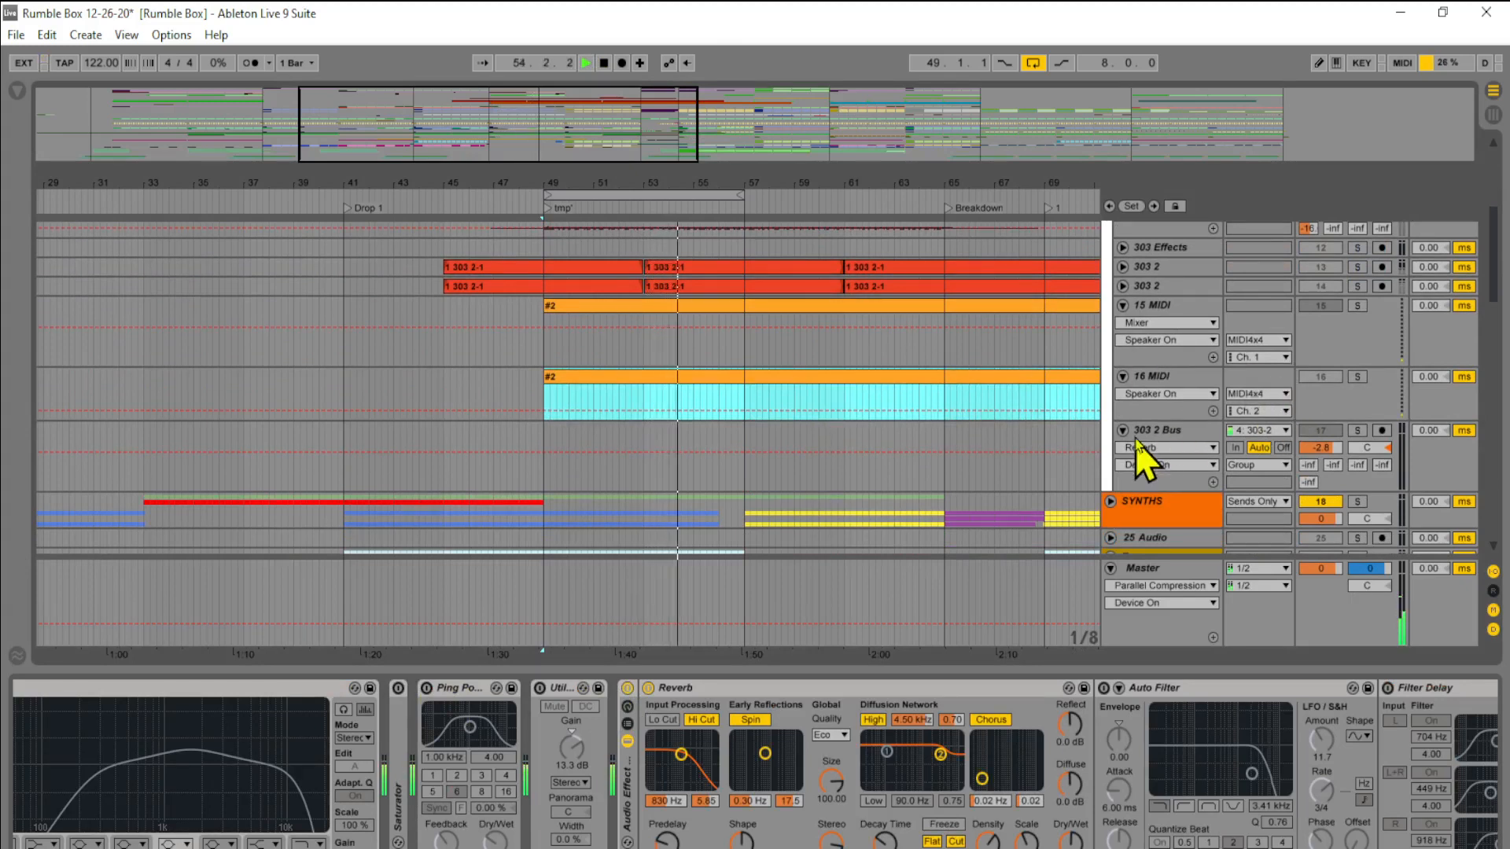
left_click(1357, 378)
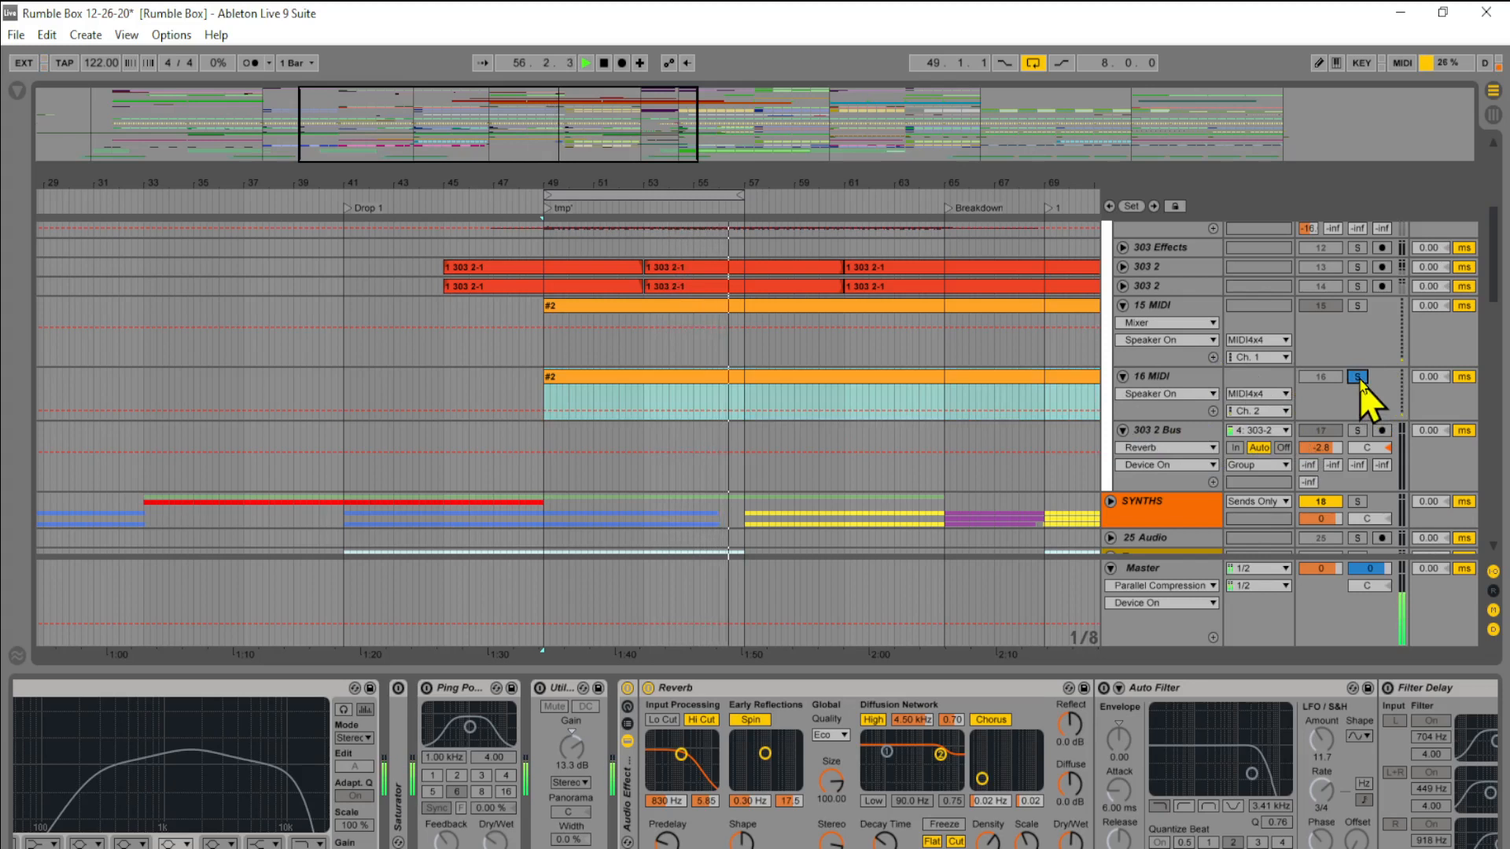
left_click(894, 385)
double_click(895, 384)
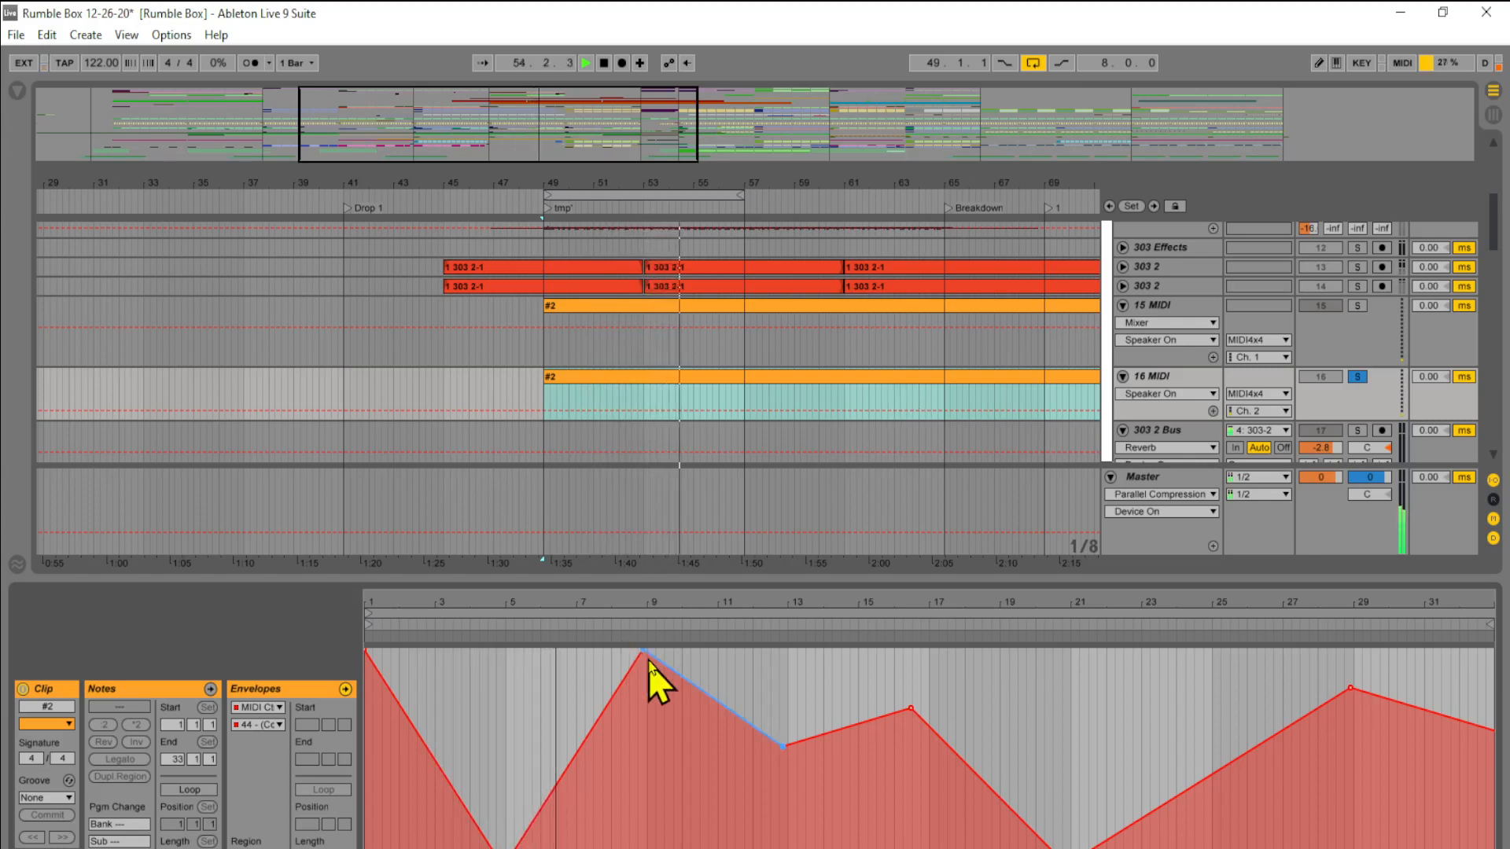
mouse_move(645, 653)
- Switch to ReBirth RB-338 and move the Bass Line song window up and to the left
key("alt+Tab")
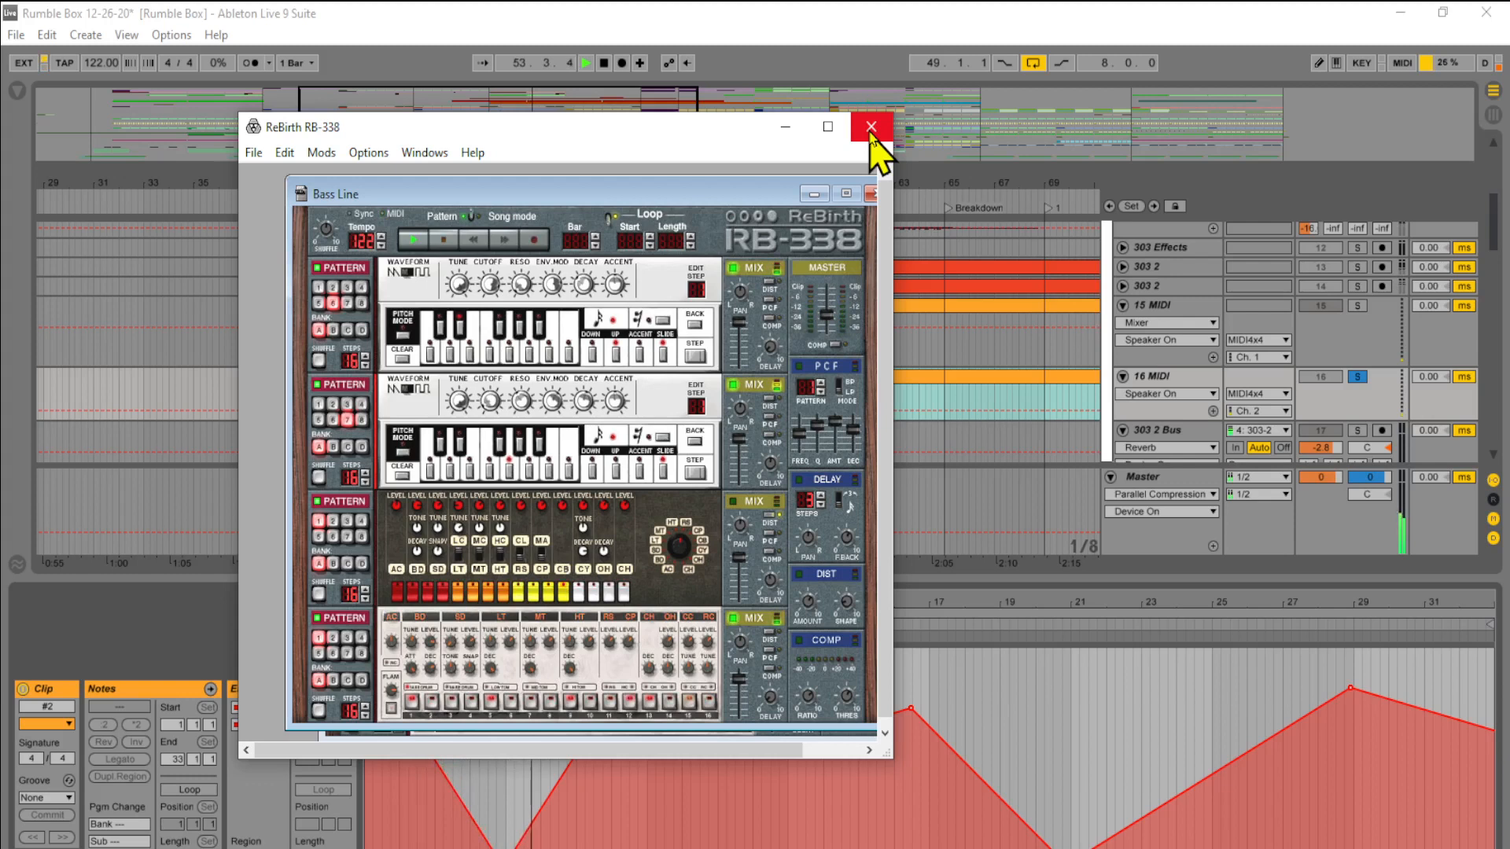
left_click_drag(660, 194, 628, 185)
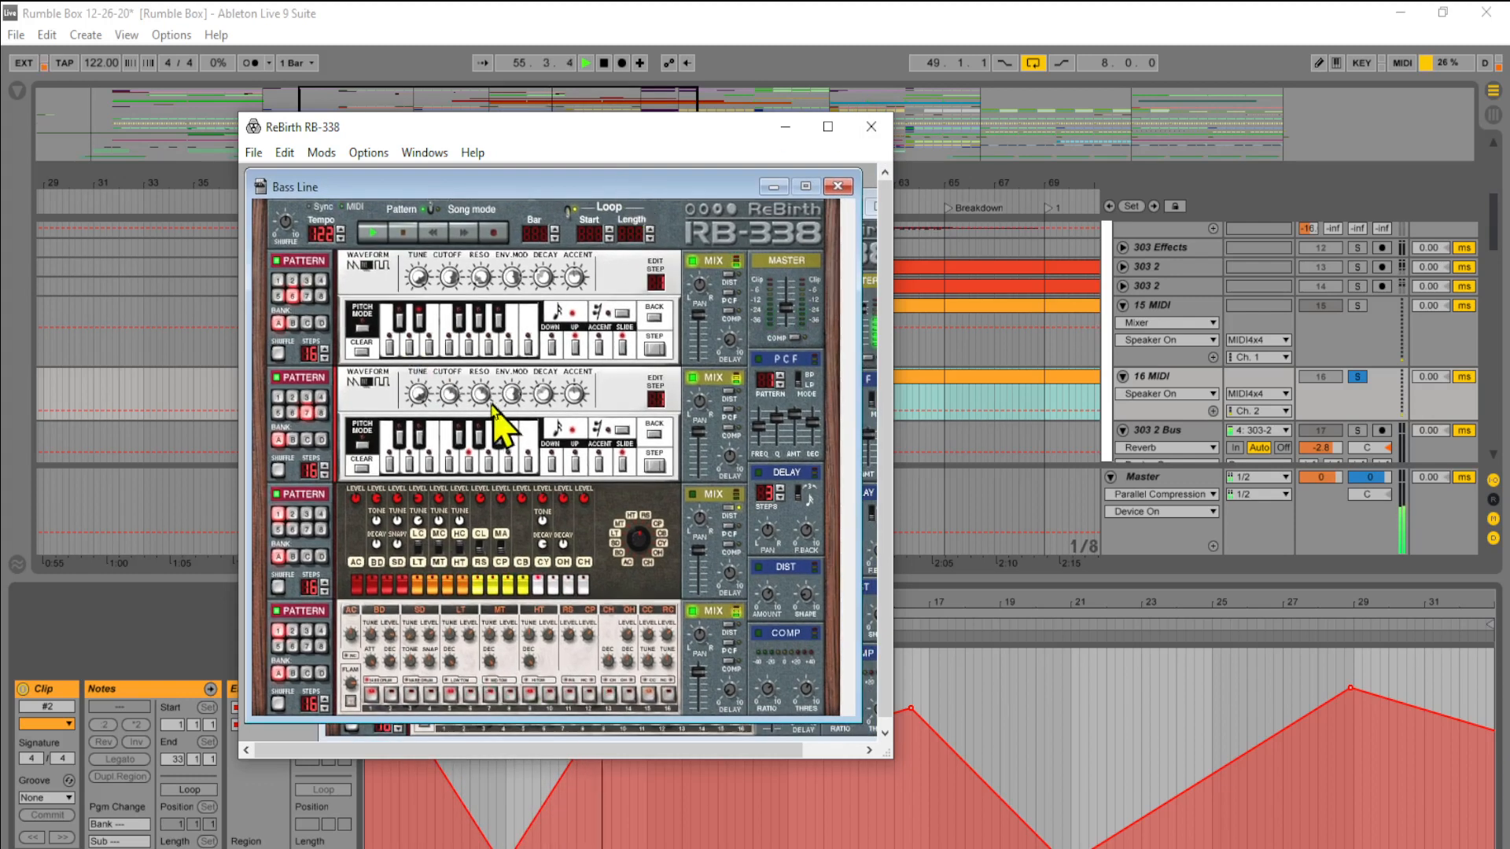
left_click(837, 186)
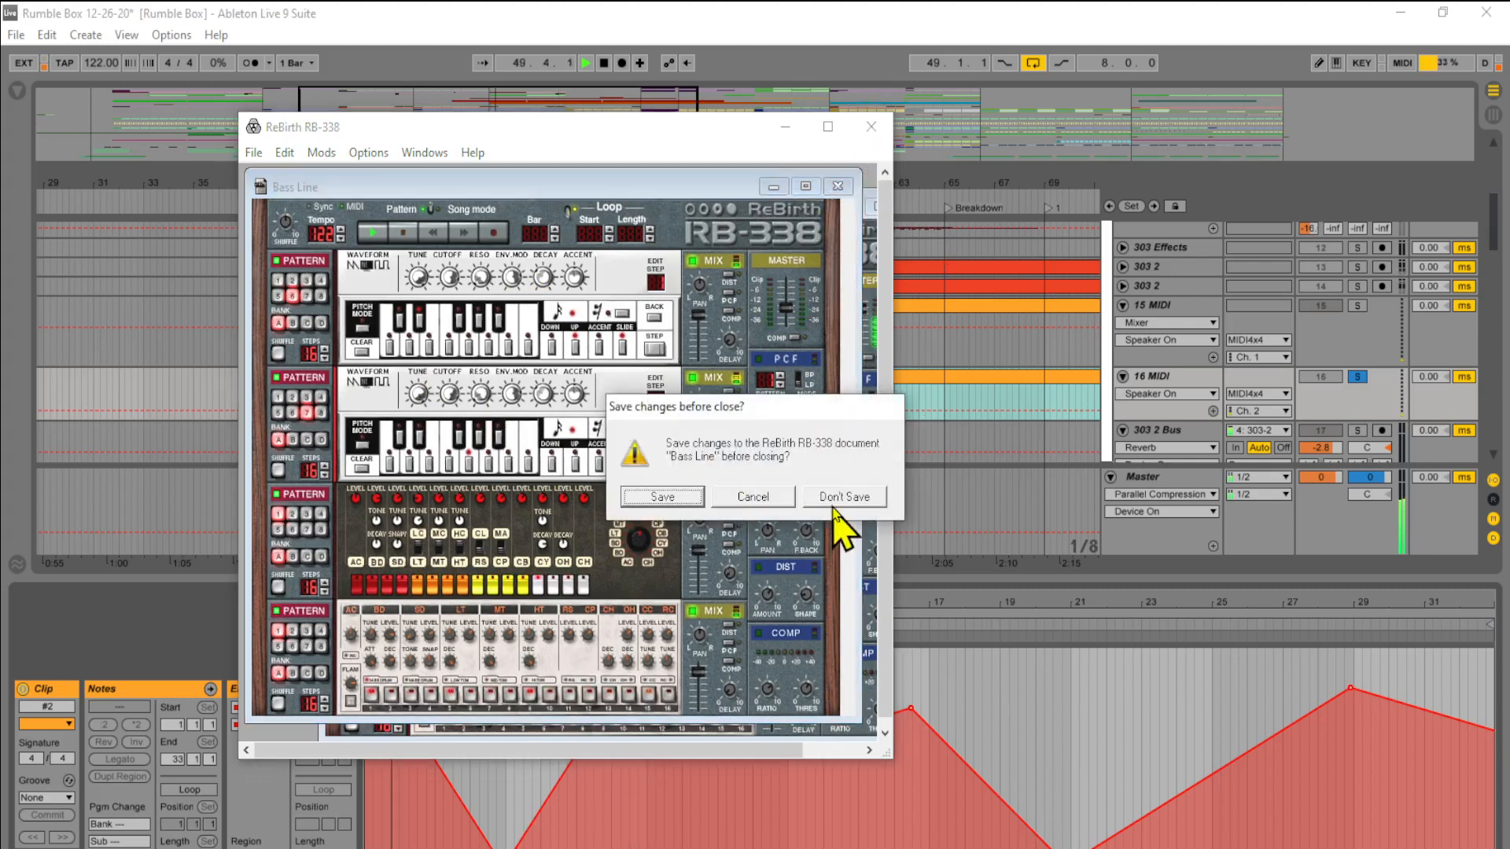
left_click(755, 502)
left_click(874, 134)
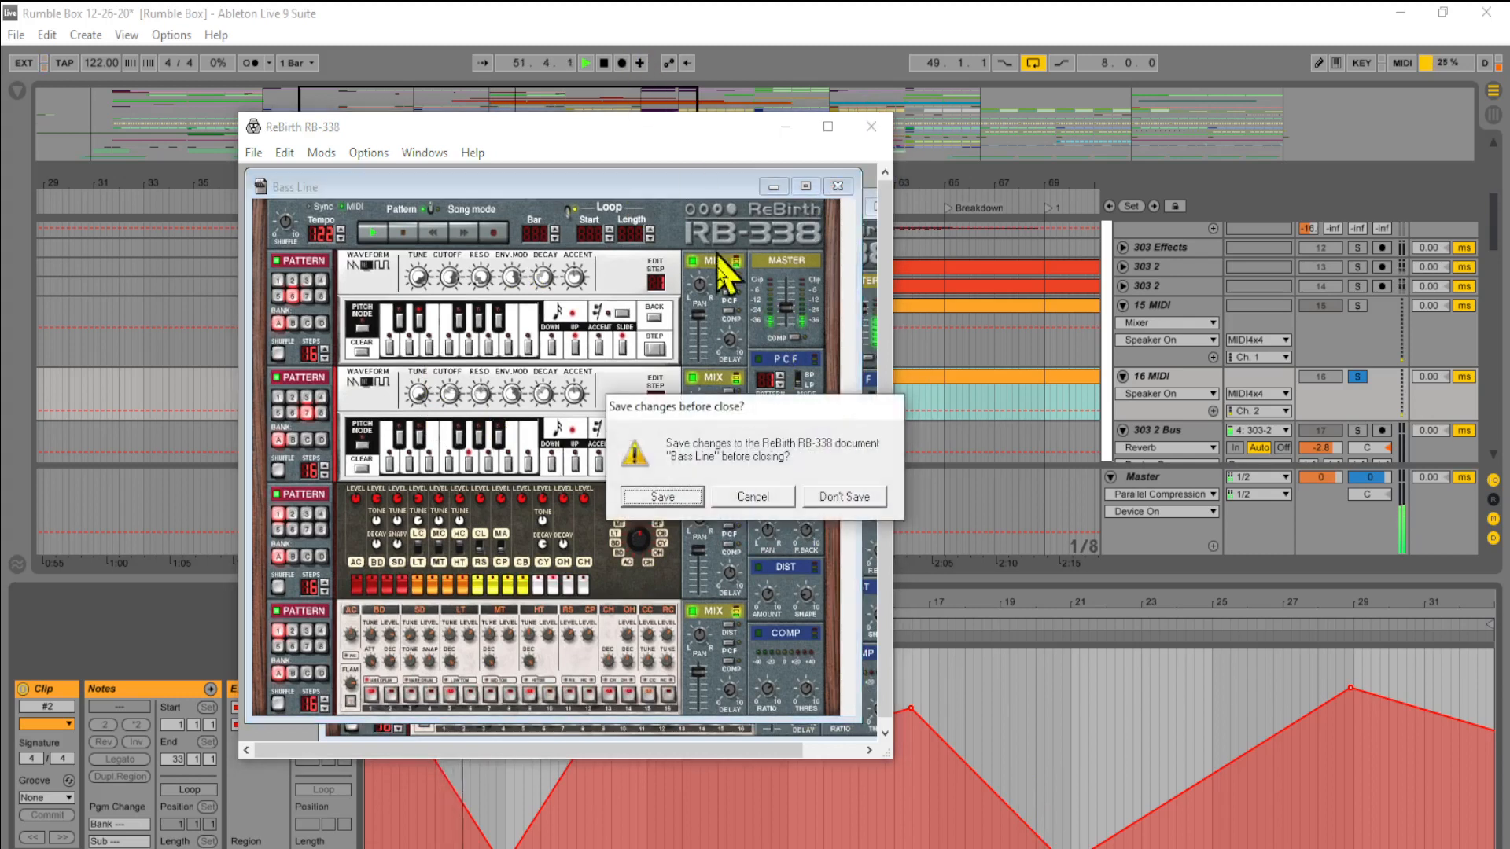
left_click(759, 499)
- Return to Ableton Live, stop playback, and look over the tracks from the TR-303 group to 16 MIDI
left_click(604, 64)
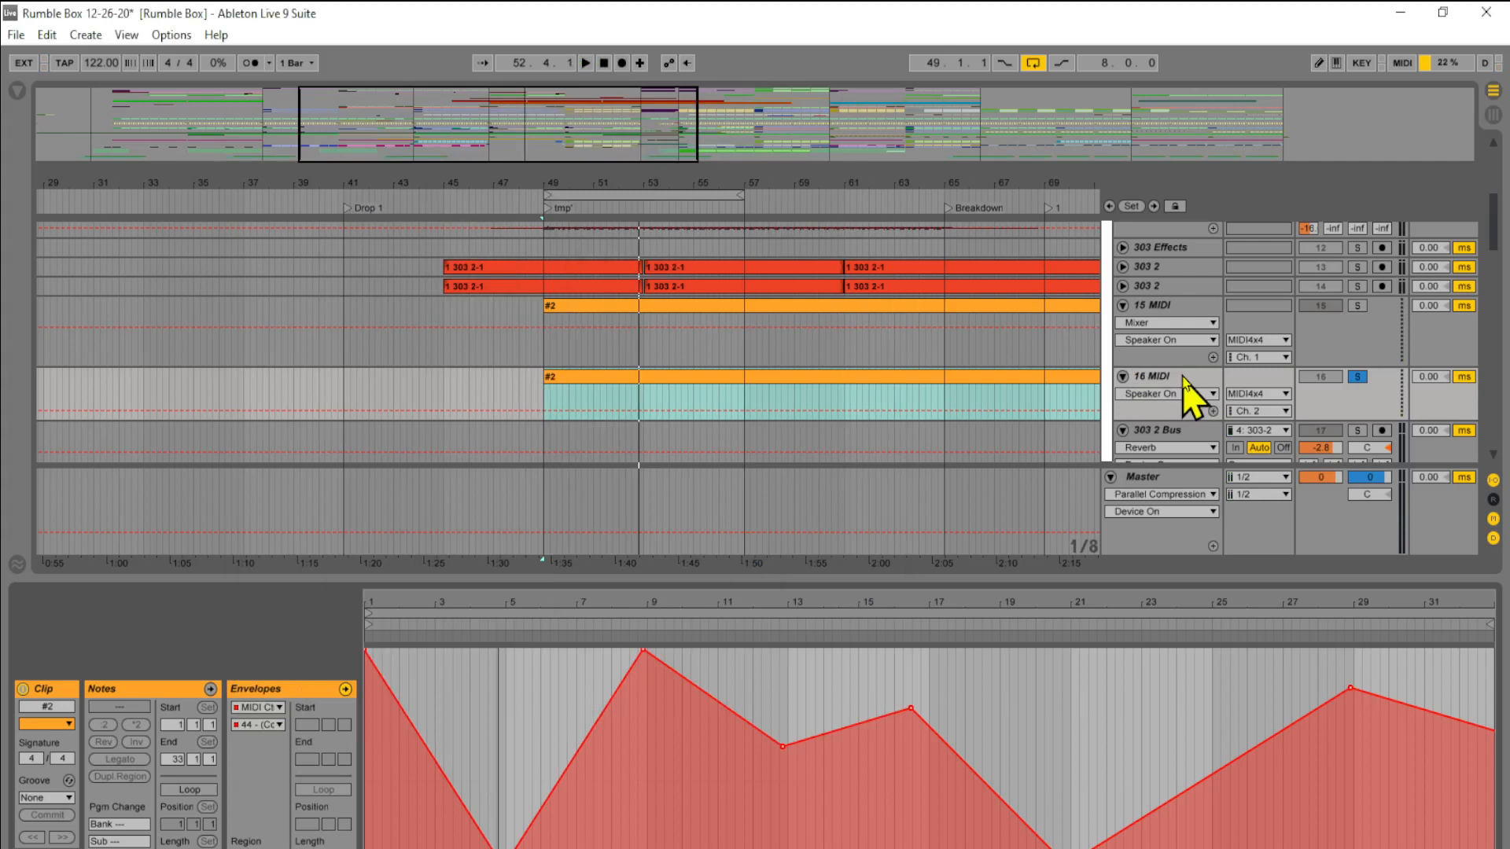
scroll(1187, 394, "down", 2)
scroll(1188, 393, "up", 5)
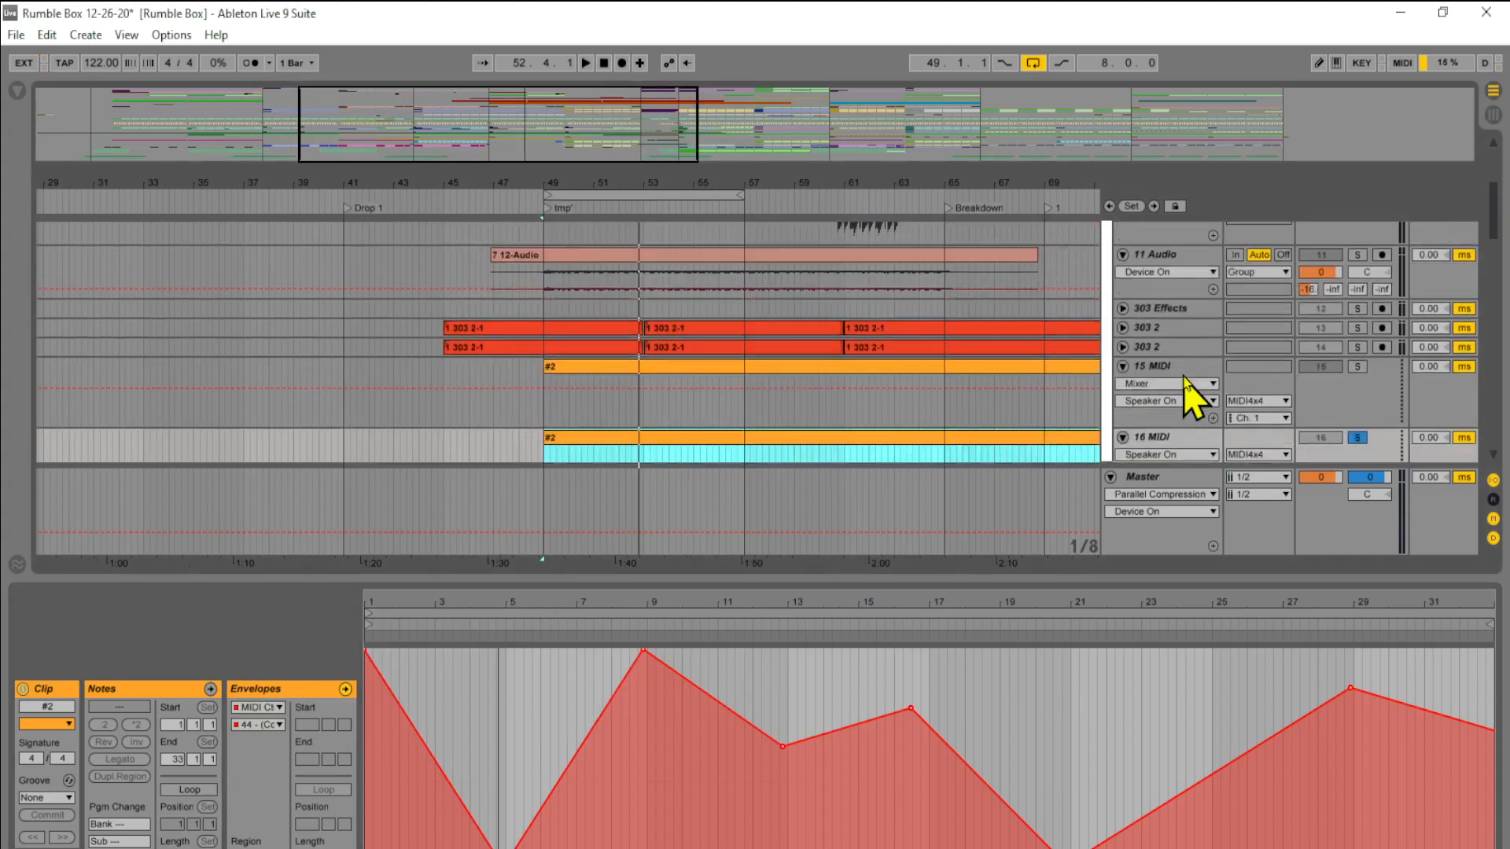
scroll(1185, 379, "up", 2)
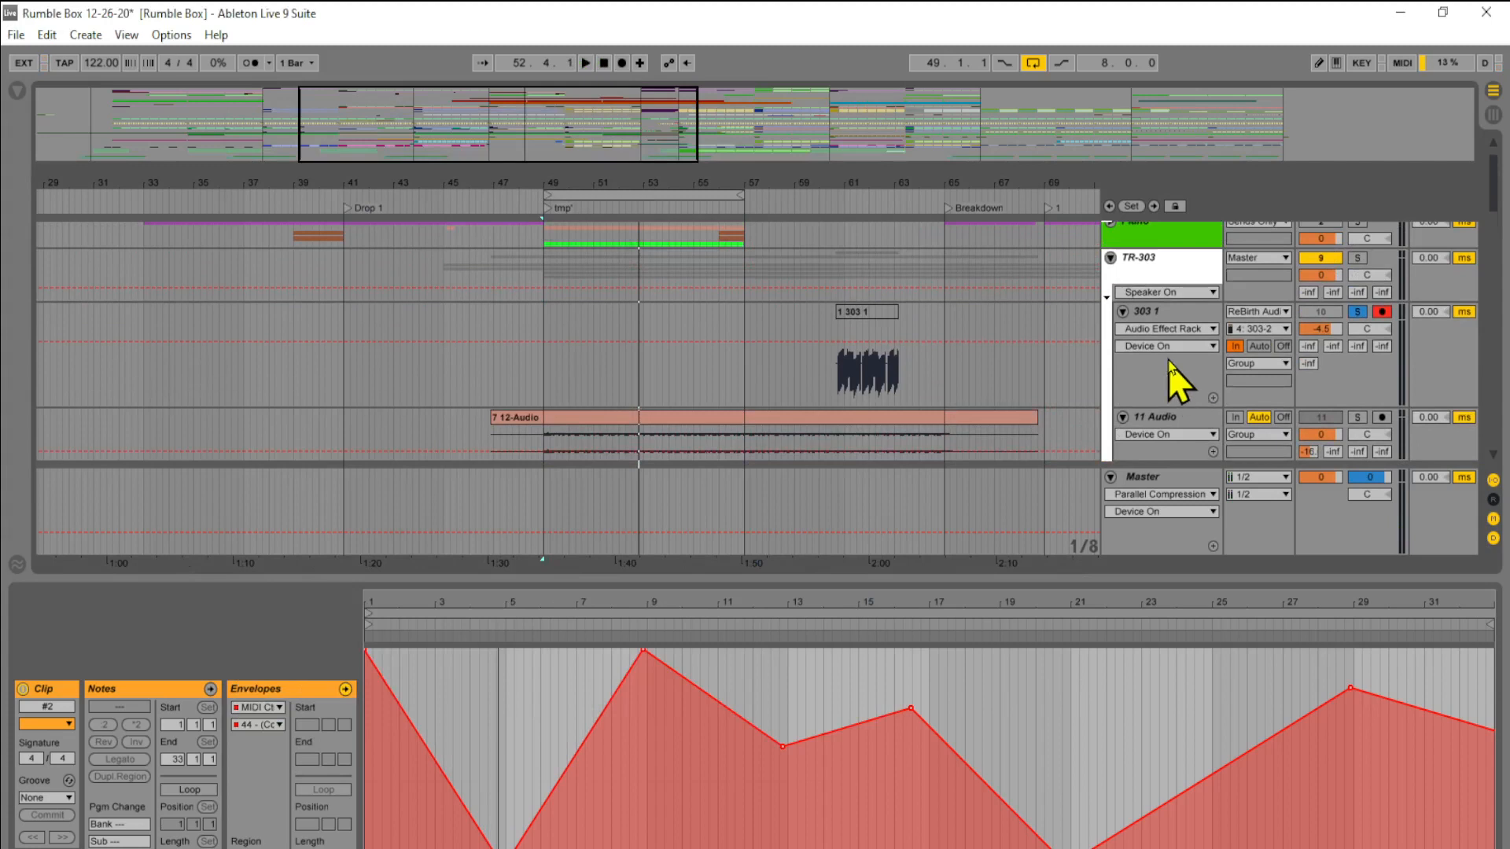
scroll(1183, 385, "down", 6)
scroll(1177, 384, "down", 1)
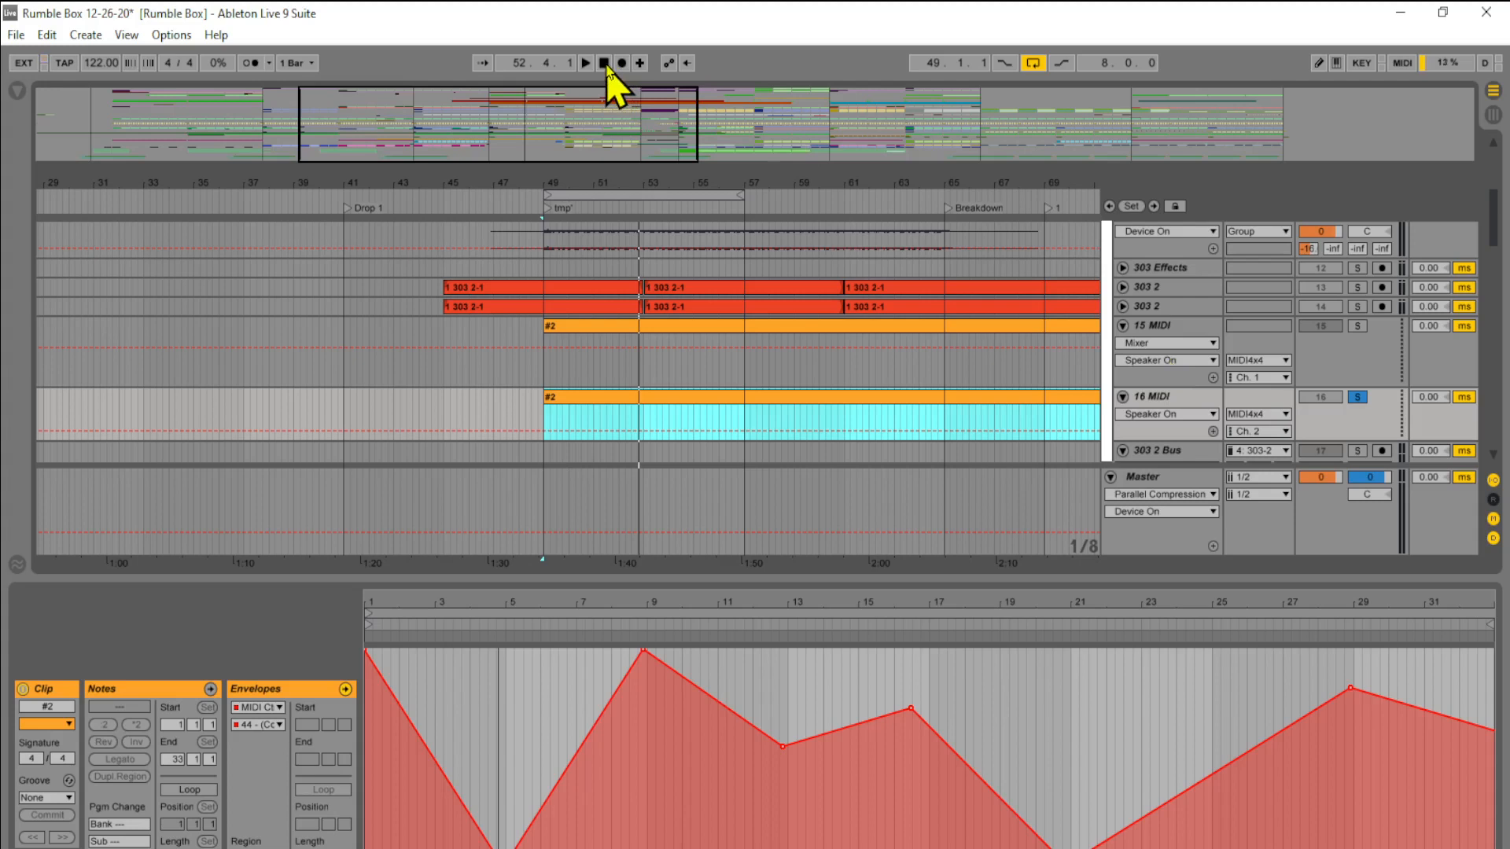
- Switch to the ReBirth RB-338 window
key("alt+Tab")
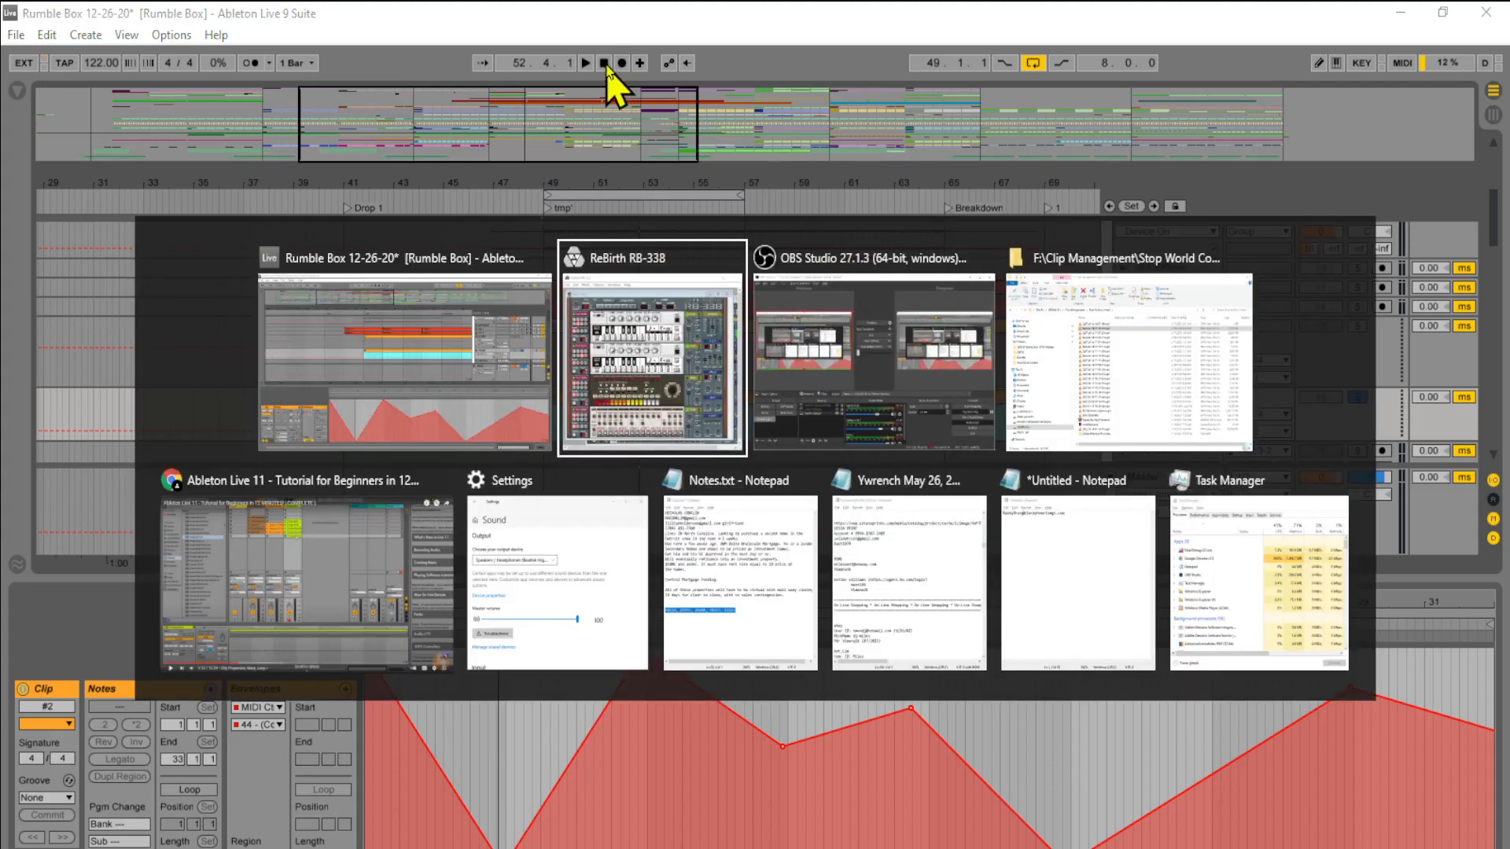